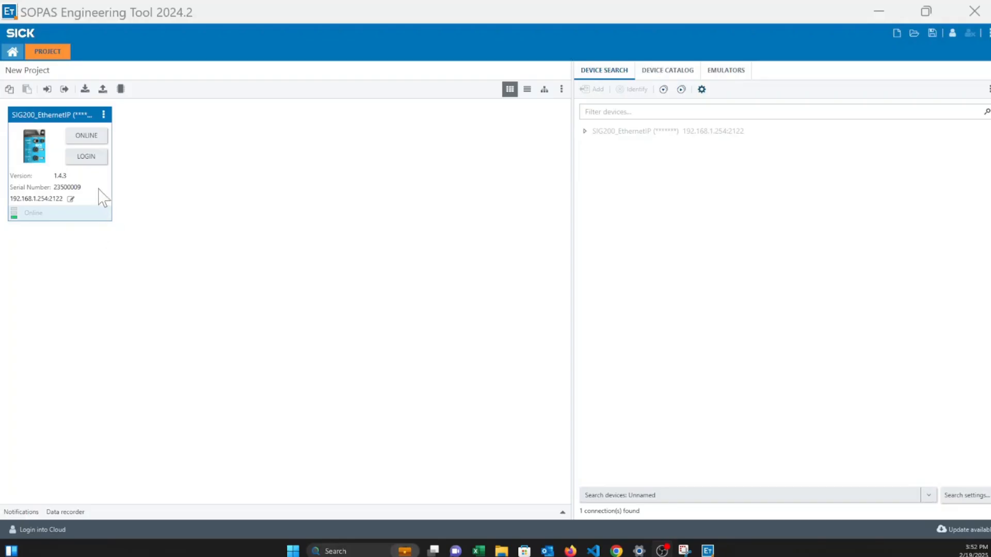
Log in to the SIG200_EthernetIP device at the Maintenance user level with its password.
click(86, 157)
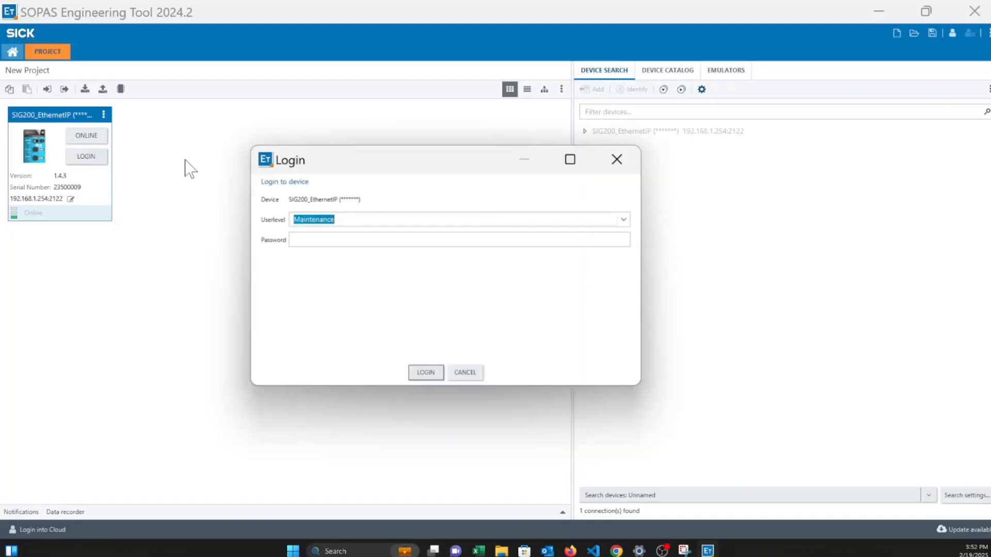
key(Tab)
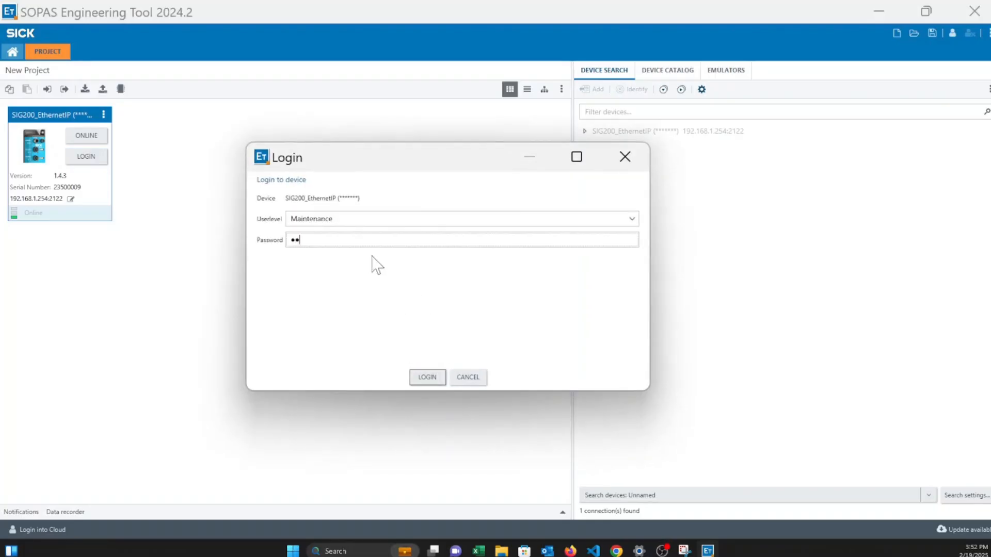
key(Return)
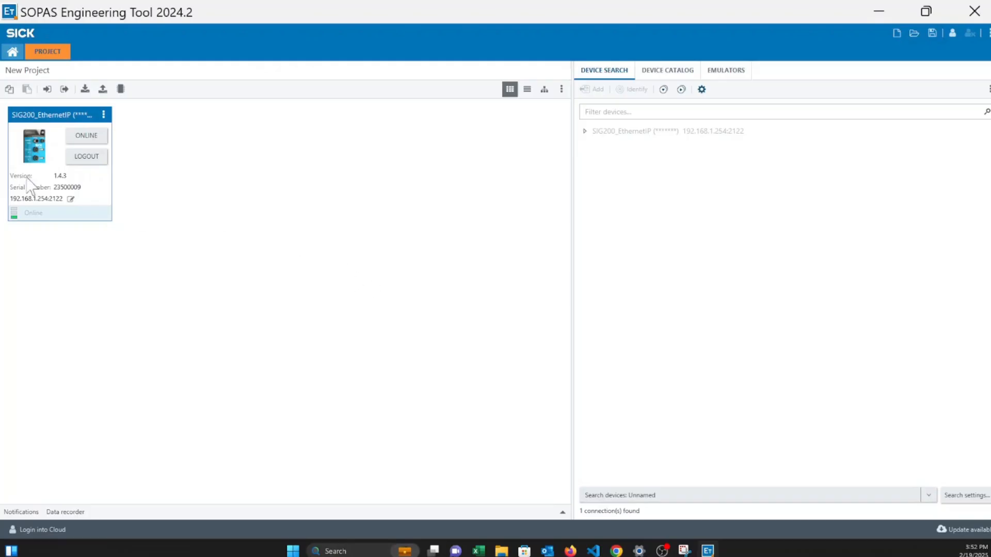
Open the SIG200_EthernetIP device's own window from the project and maximize it.
click(71, 199)
click(620, 133)
double_click(50, 152)
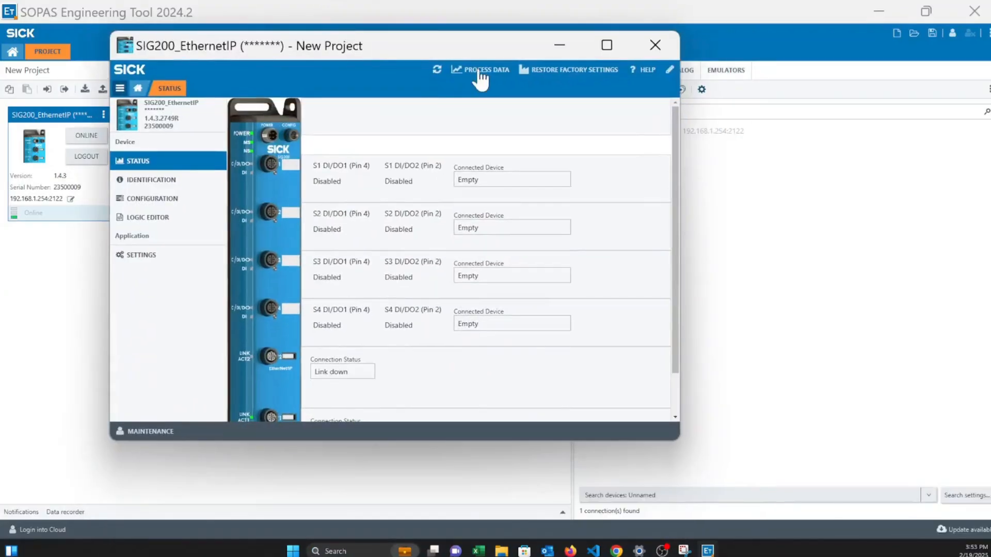
click(617, 44)
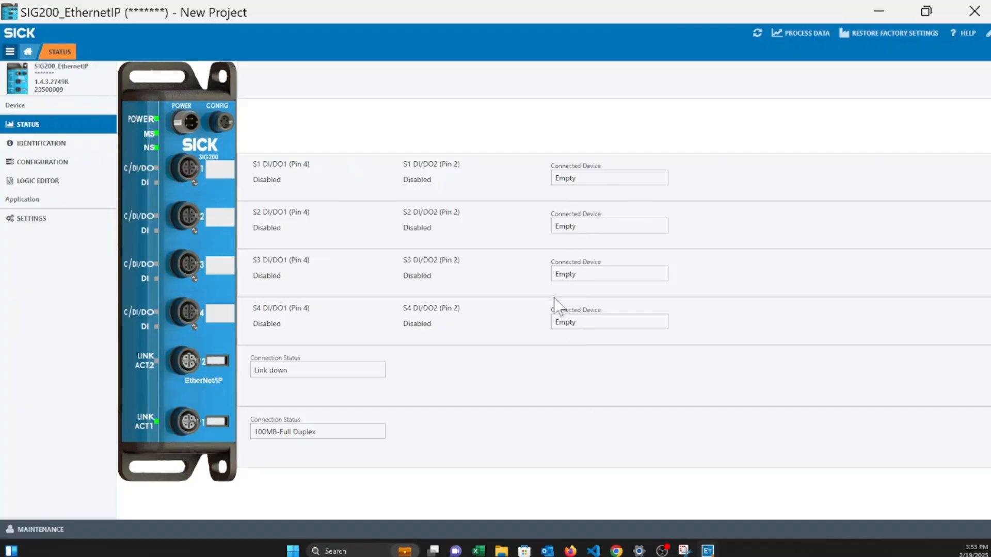
Review the device's identification data and gateway settings, and bring up the IO-Link ports configuration.
click(45, 146)
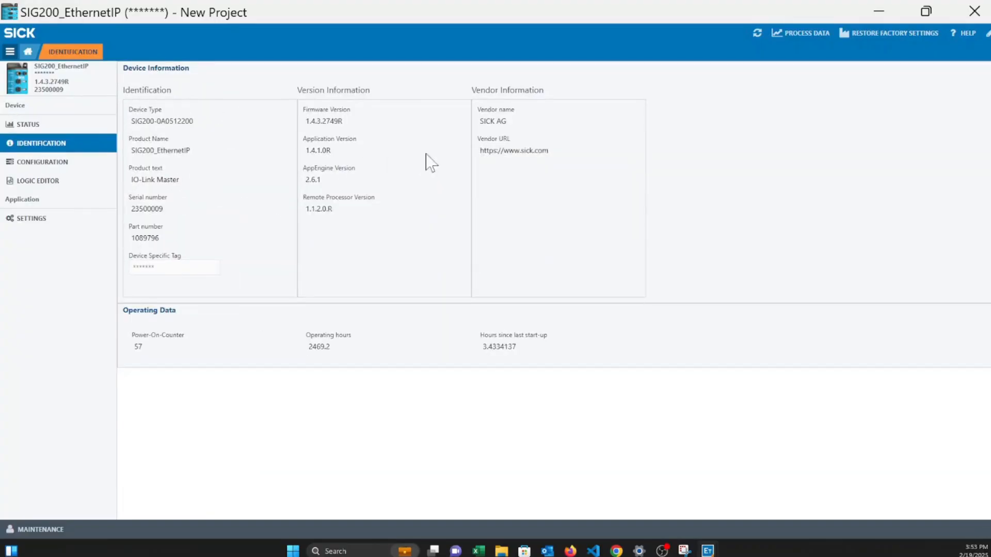
click(28, 164)
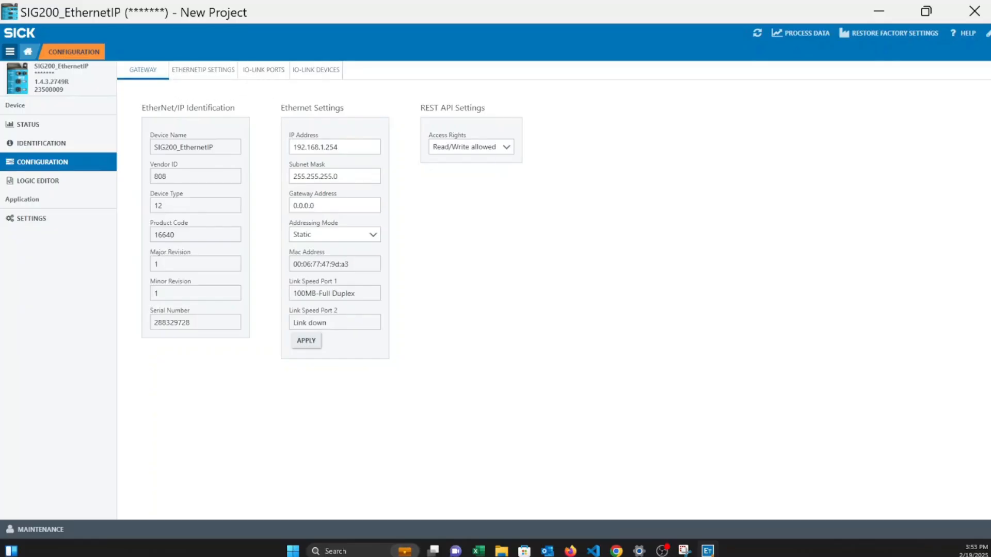
click(271, 82)
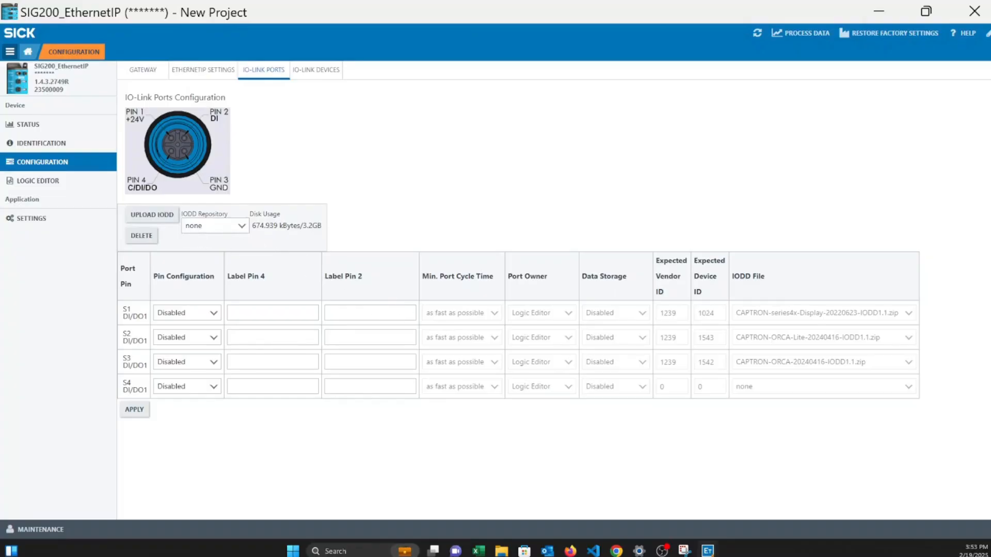
drag(182, 214, 237, 217)
click(260, 193)
click(207, 228)
click(222, 211)
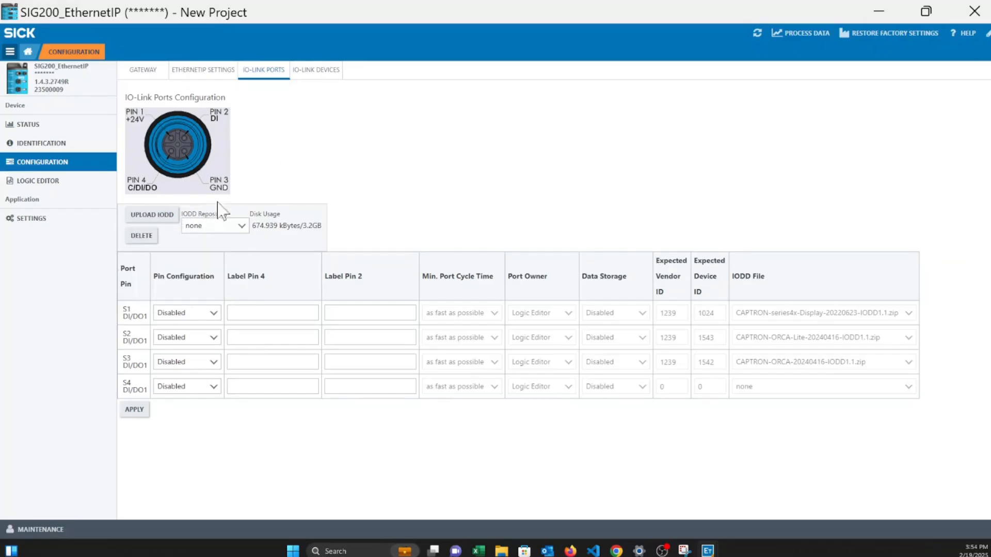
click(166, 216)
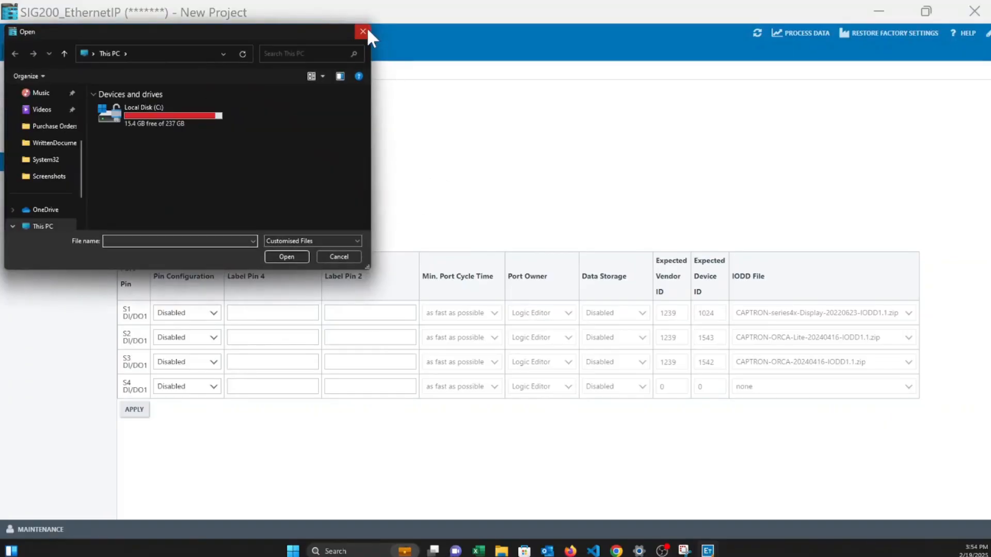
click(363, 31)
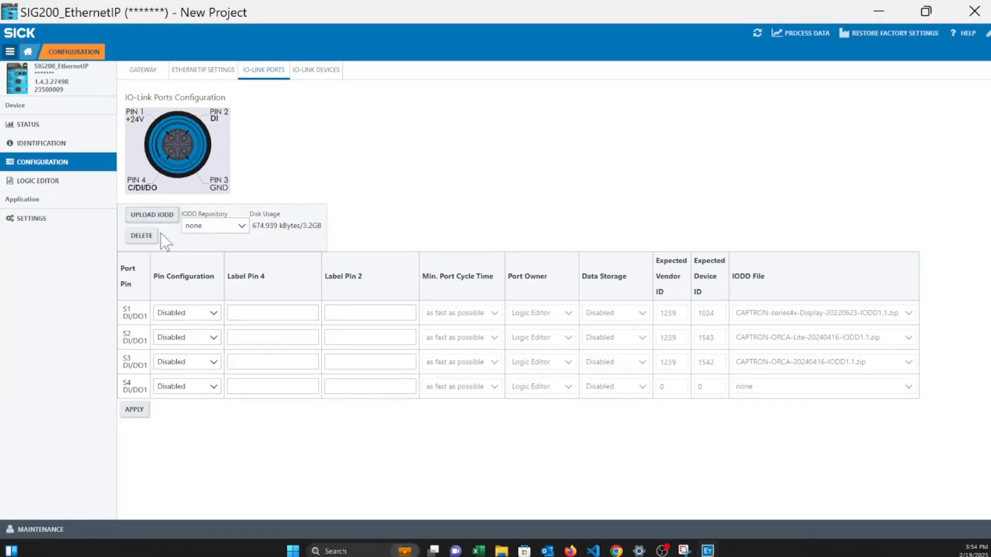
Set the pin configuration of ports S1 and S3 to IO-Link.
click(177, 314)
click(271, 240)
click(177, 314)
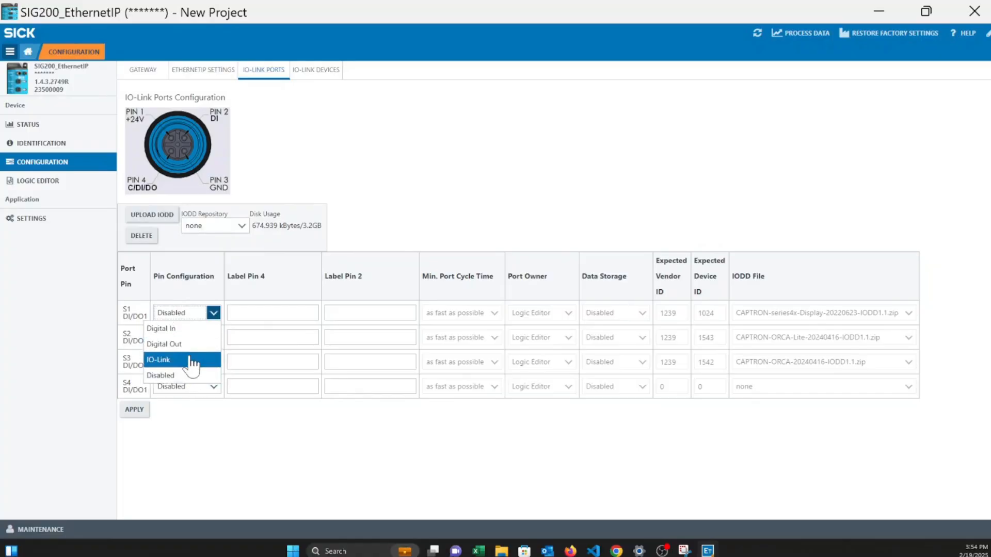
click(195, 376)
click(179, 313)
click(192, 361)
click(192, 363)
click(198, 408)
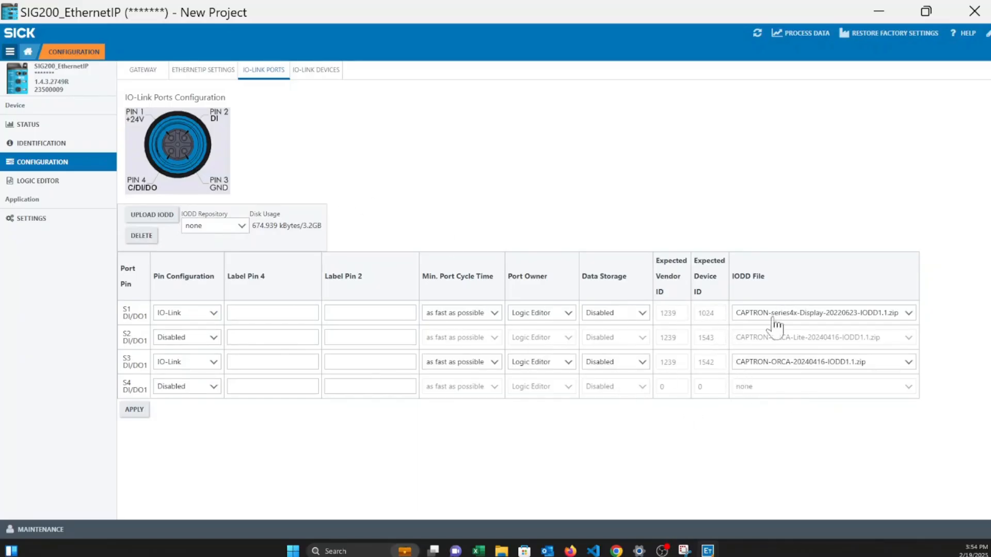
Assign CAPTRON-series4x-Display-20220623-IODD1.1.zip to port S1 and CAPTRON-ORCA-20240416-IODD1.1.zip to port S3, and apply the port configuration.
click(807, 313)
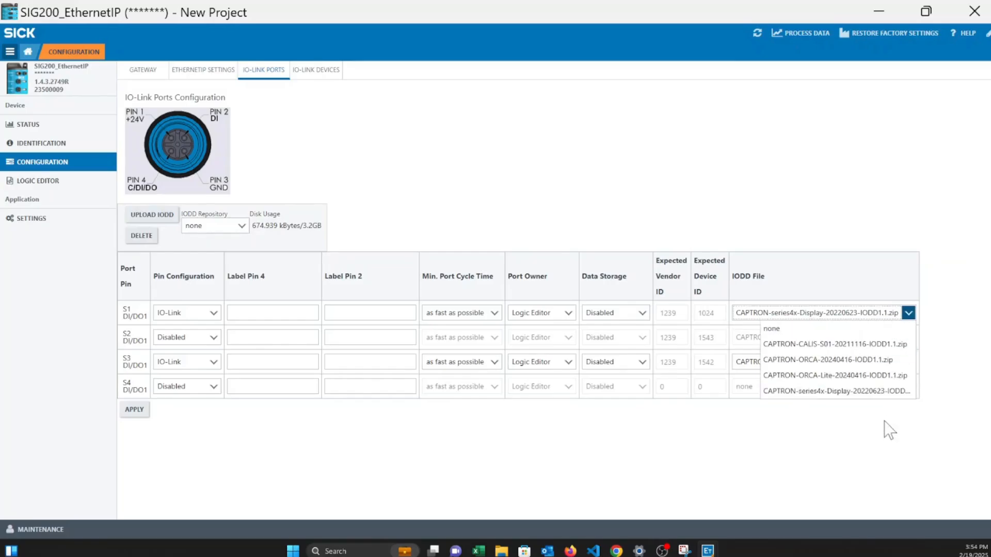
click(795, 392)
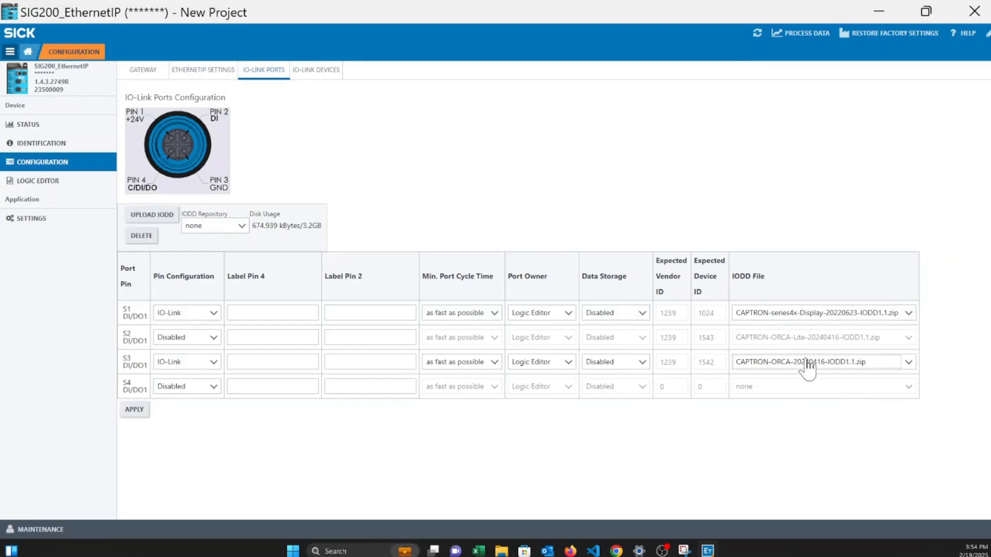
click(807, 364)
click(827, 413)
click(135, 410)
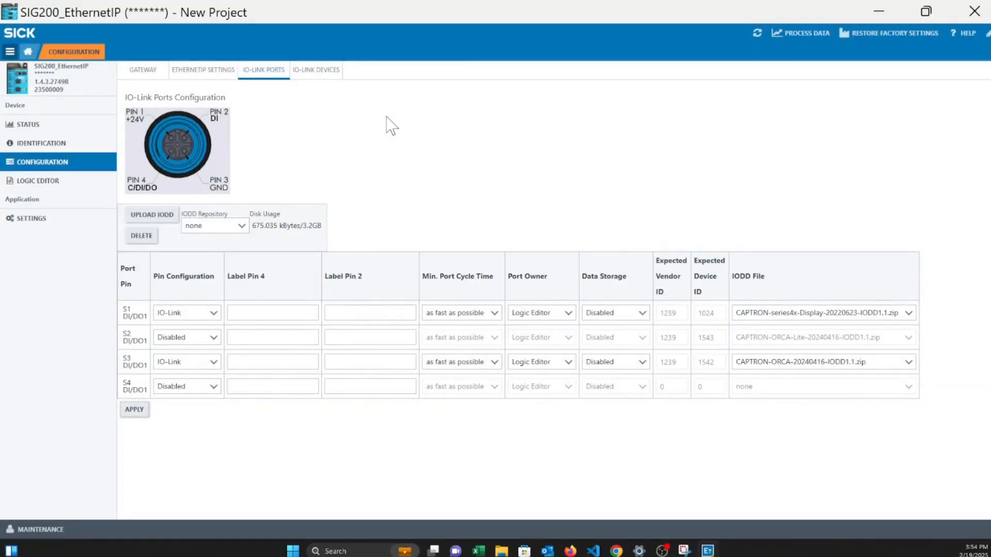
Examine the device info and event list of the IO-Link device on port S1.
click(311, 68)
click(306, 70)
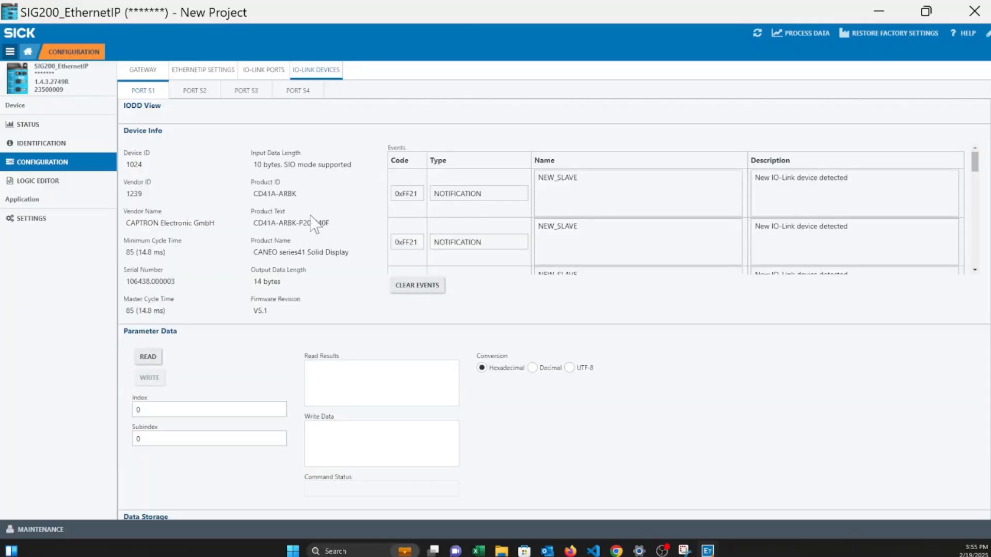
scroll(490, 202, down, 2)
scroll(455, 189, up, 2)
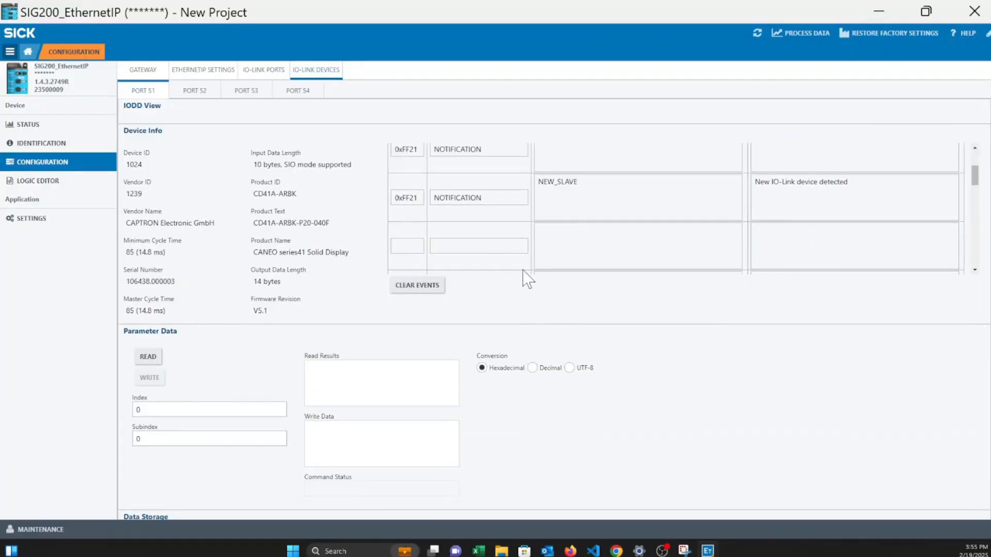
scroll(371, 238, down, 2)
scroll(354, 243, up, 2)
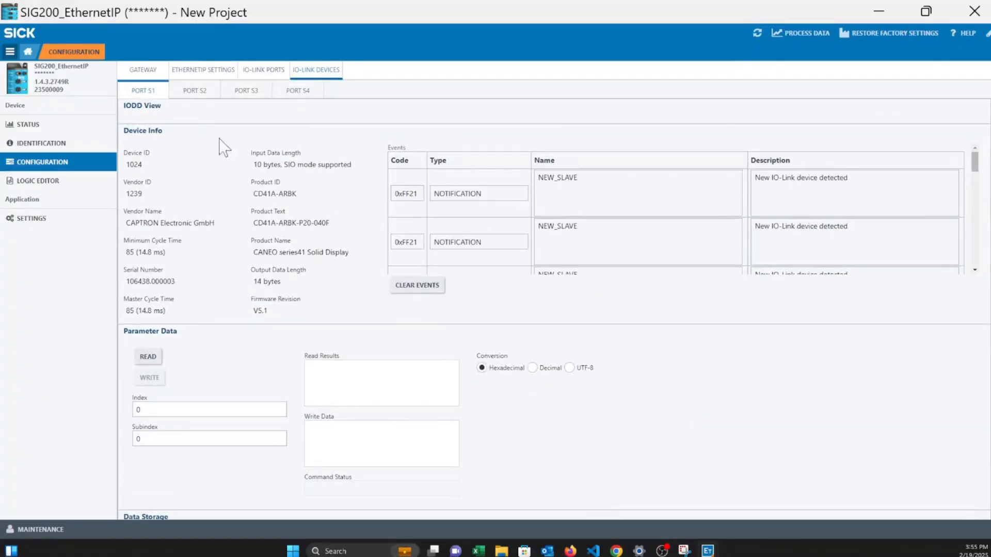
scroll(316, 255, down, 2)
scroll(316, 254, up, 2)
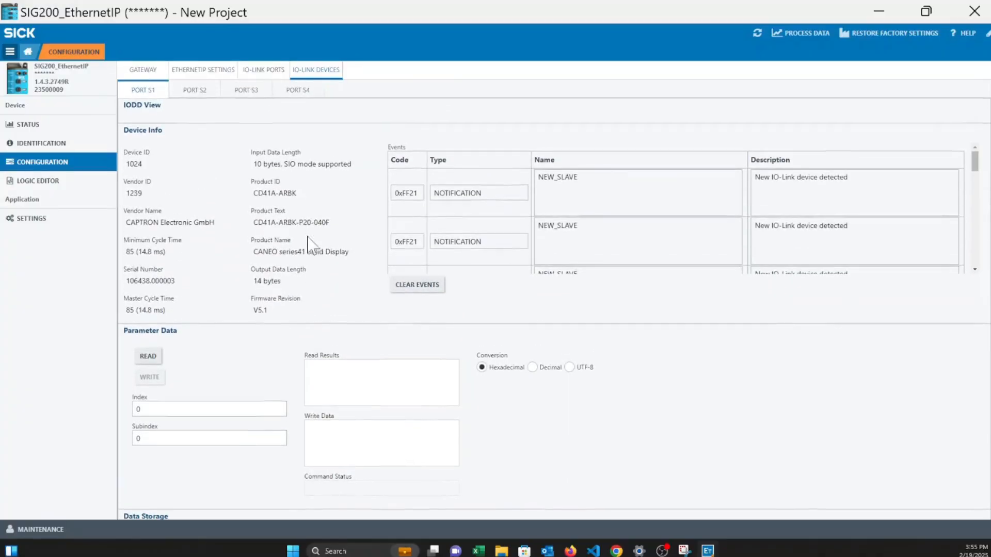
View the IODD page of the port S3 sensor, and look through the process data of the port S1 device.
click(242, 92)
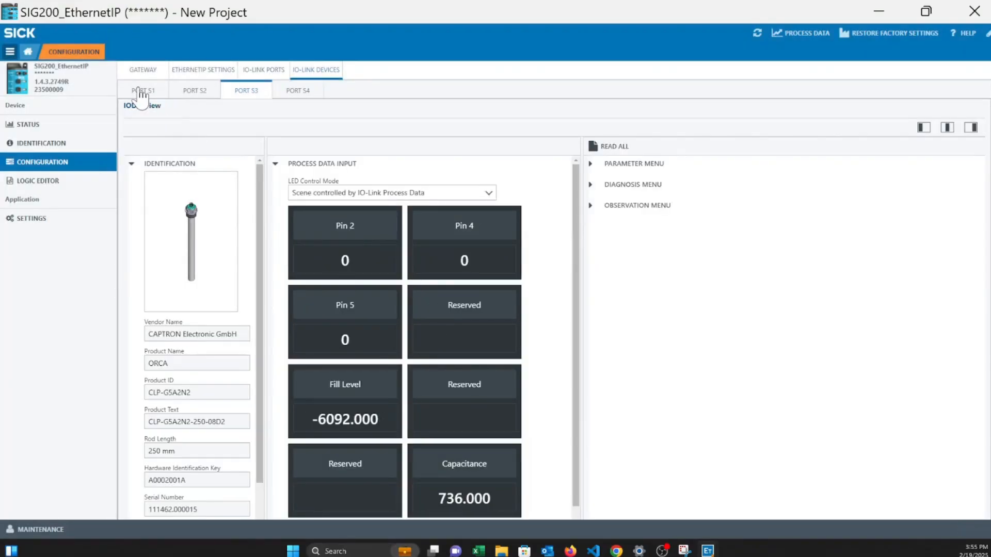
click(140, 91)
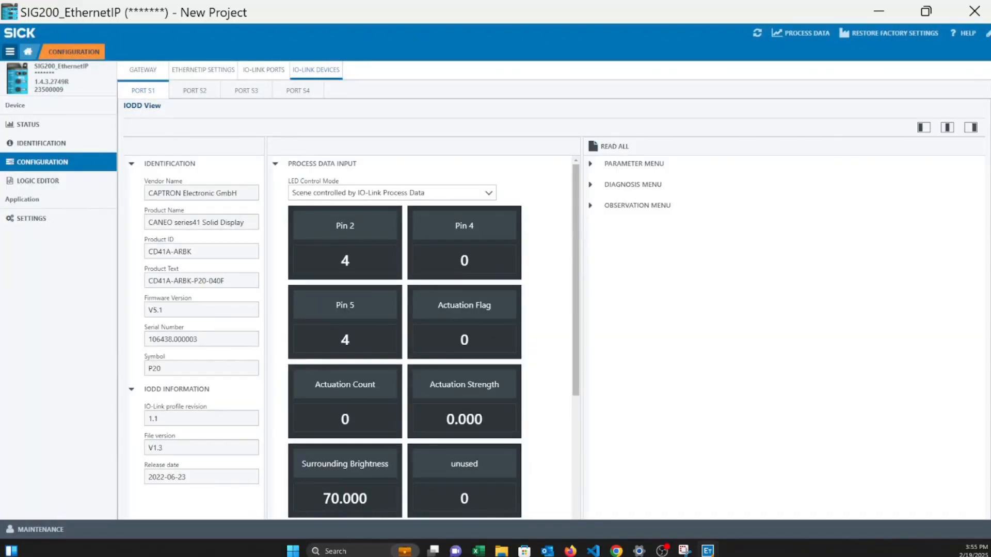
scroll(327, 217, down, 3)
scroll(336, 216, up, 3)
scroll(453, 267, down, 3)
scroll(421, 213, up, 3)
scroll(400, 206, down, 3)
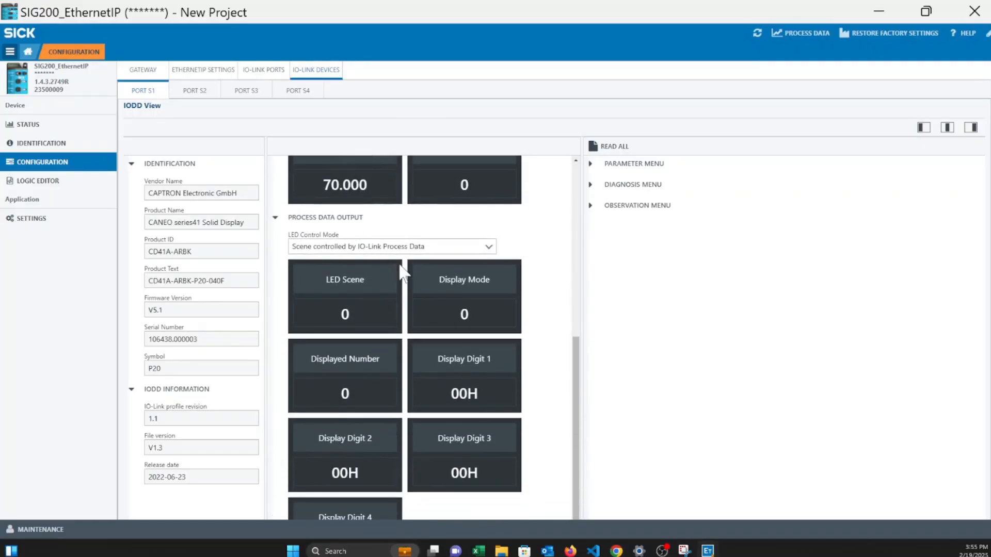
scroll(400, 239, up, 3)
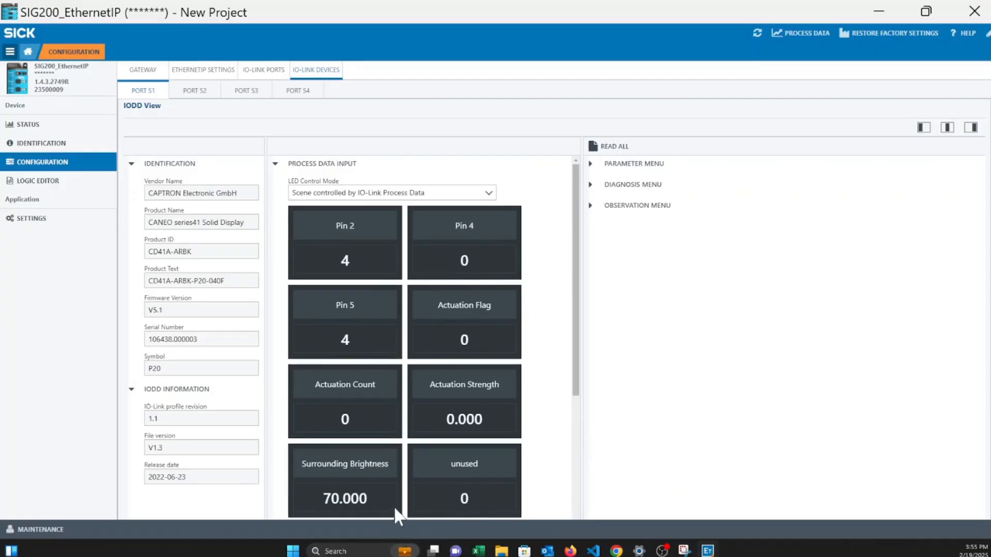
Examine port S1's pin, actuation and brightness input values, and its LED and display process data outputs.
click(417, 396)
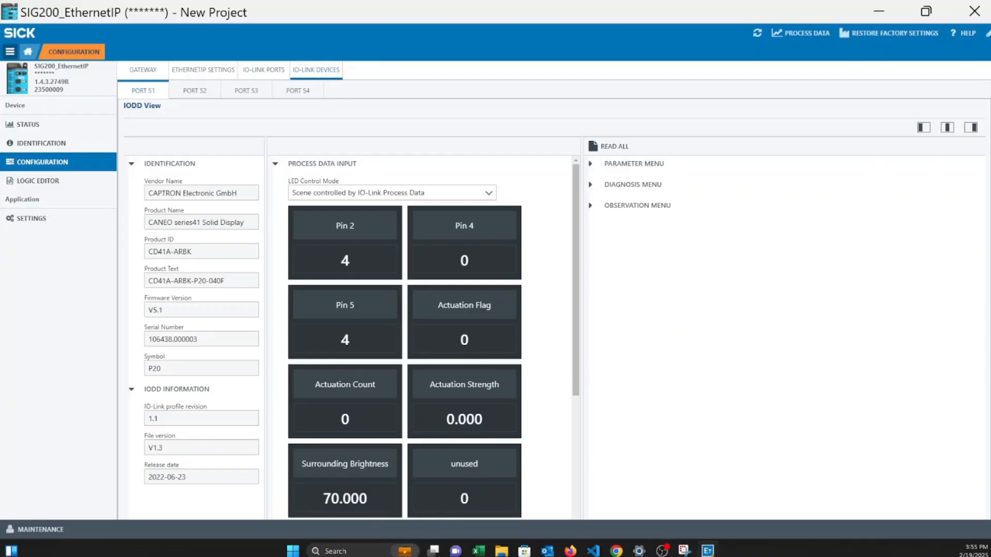
click(469, 505)
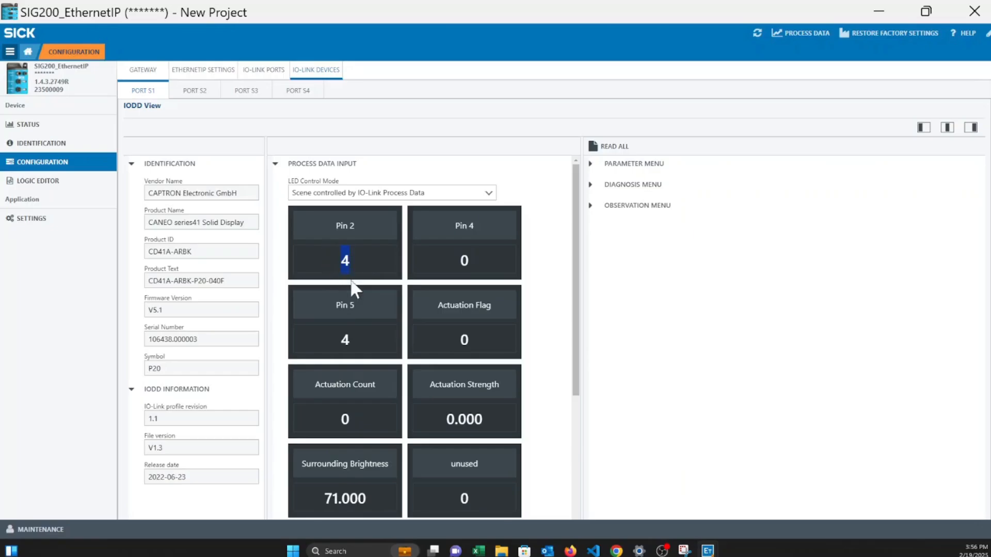
drag(347, 275, 377, 334)
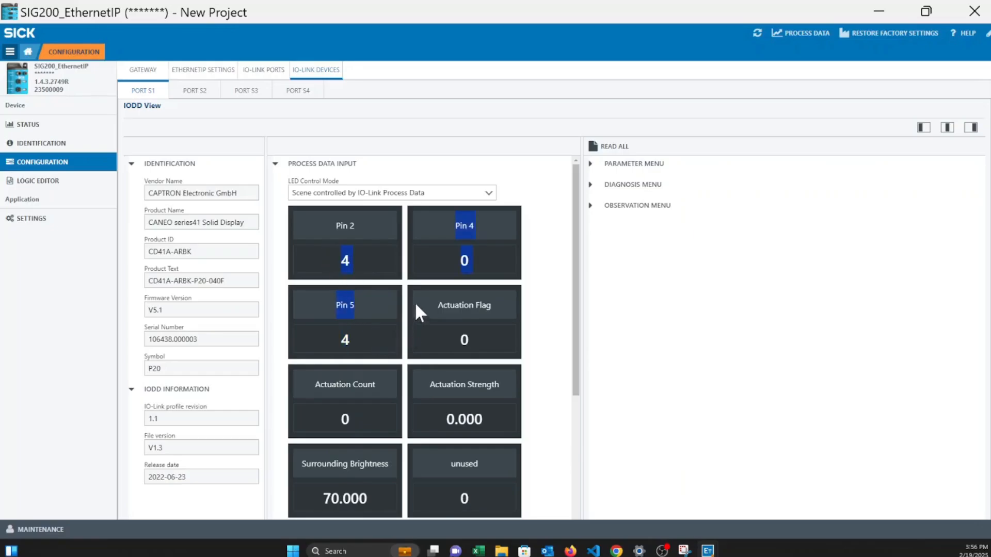
double_click(464, 339)
click(638, 326)
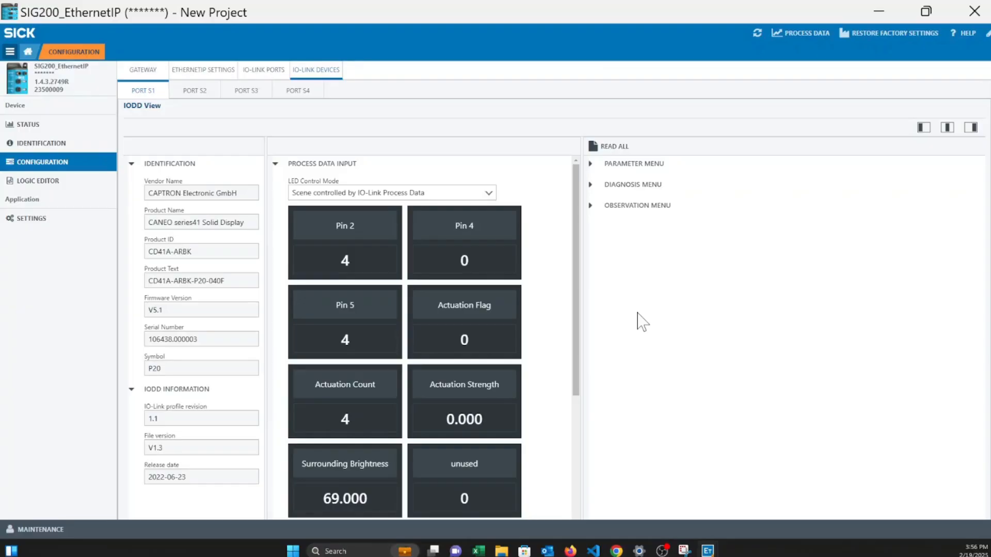
scroll(542, 370, down, 2)
scroll(569, 328, up, 2)
drag(571, 332, 569, 518)
scroll(550, 440, down, 3)
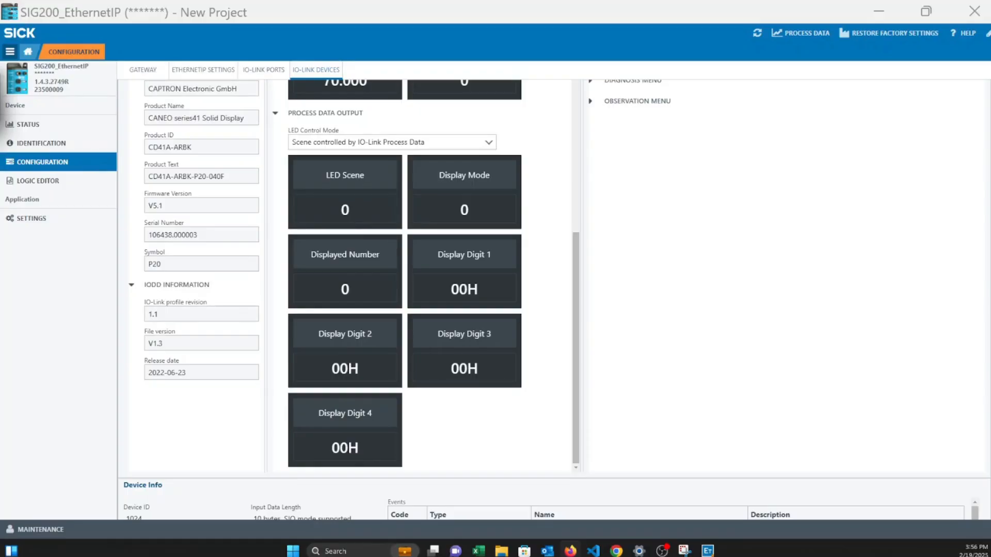
Switch to Firefox with the CANEO series4x technical reference manual and find the process data input table on page 18.
drag(0, 80, 410, 119)
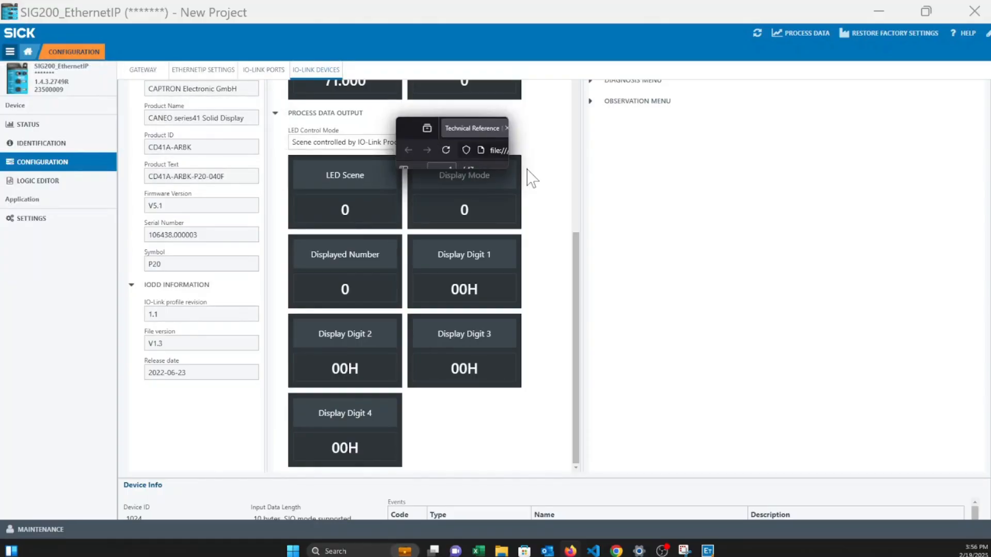
click(778, 116)
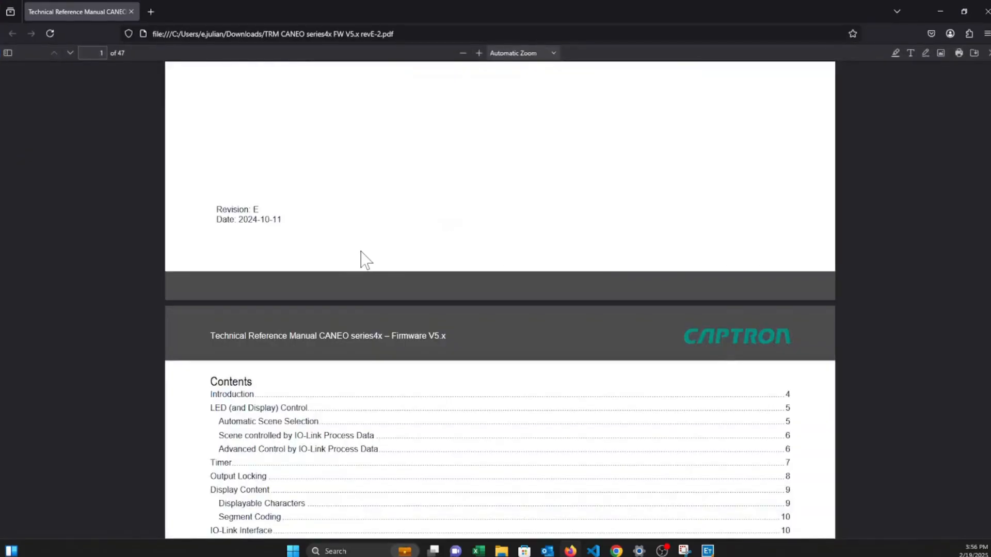
scroll(364, 258, down, 20)
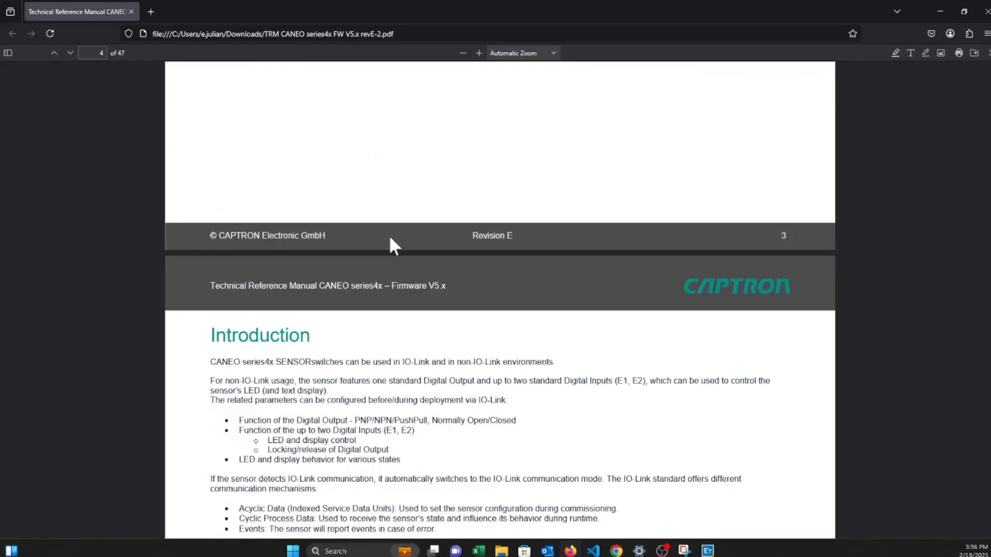
scroll(394, 244, down, 20)
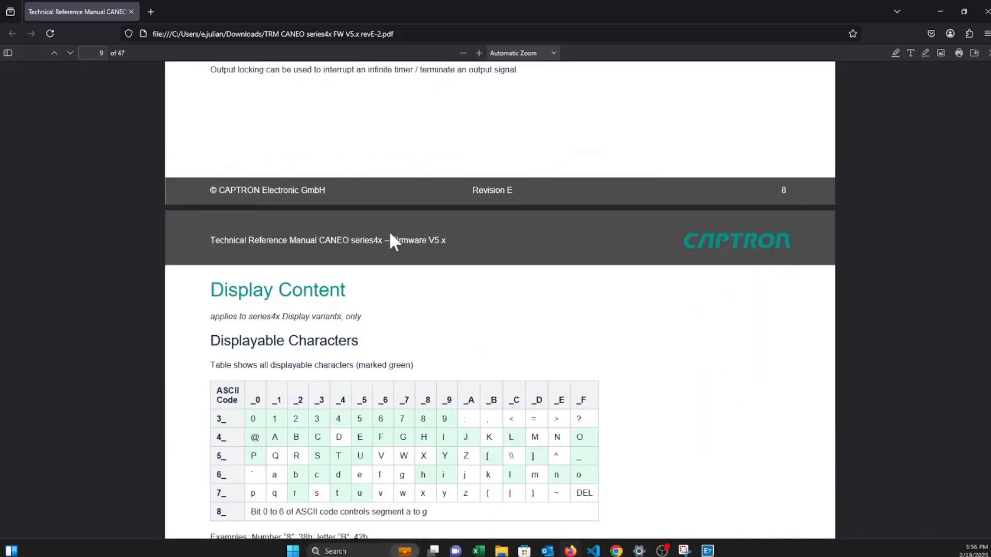
scroll(391, 241, down, 20)
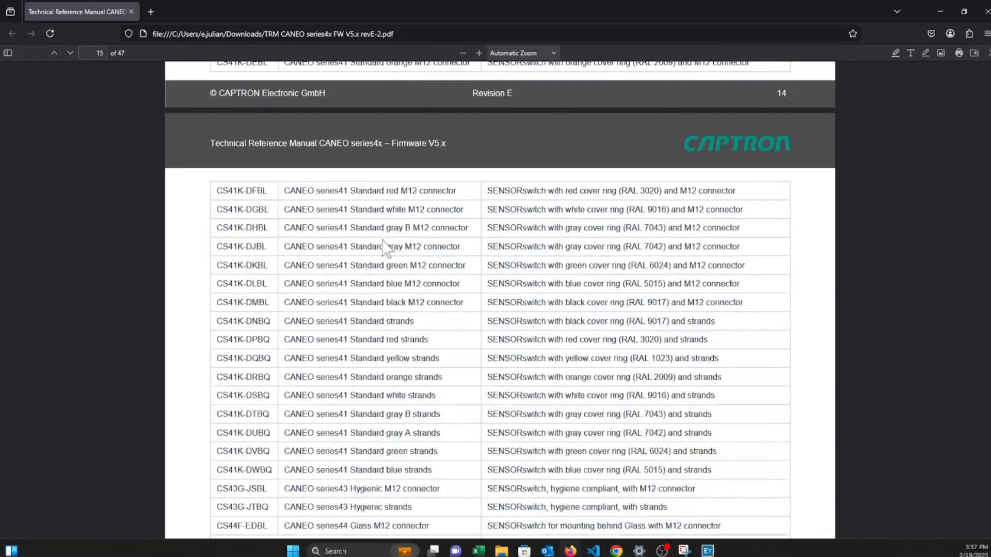
scroll(386, 249, down, 20)
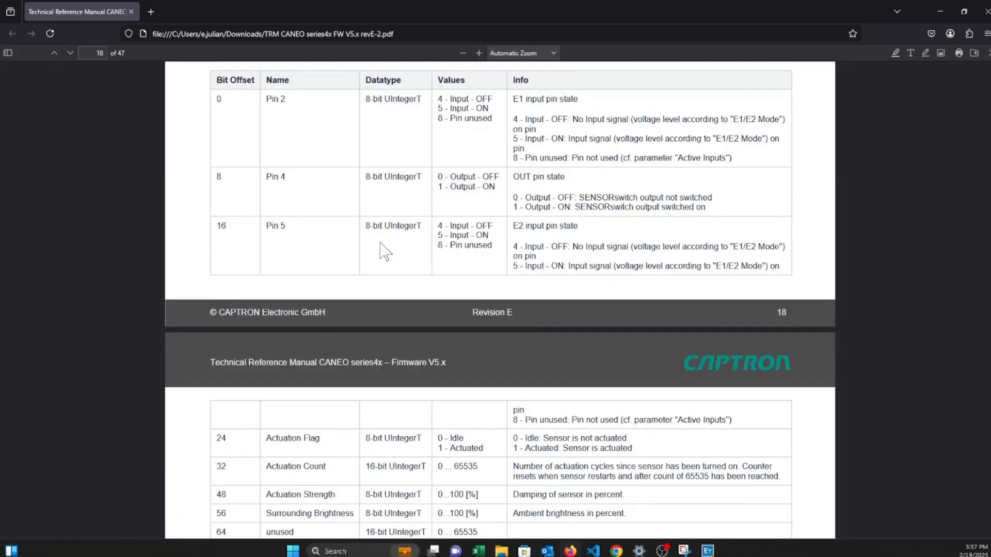
Examine the manual's process data input table and the process data output tables for LED control modes 1 and 2.
scroll(384, 251, up, 4)
click(767, 273)
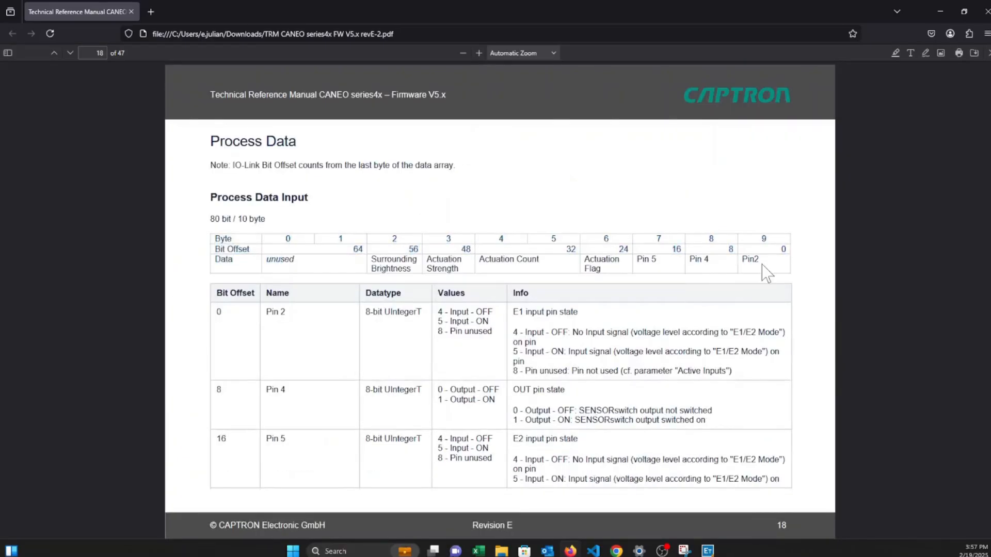
scroll(215, 356, down, 10)
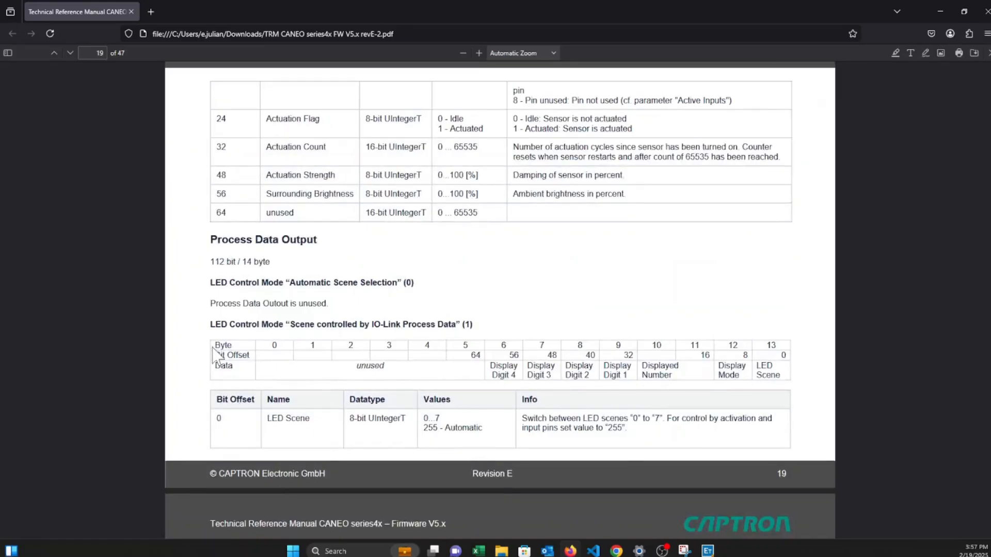
scroll(215, 356, down, 10)
scroll(453, 423, down, 3)
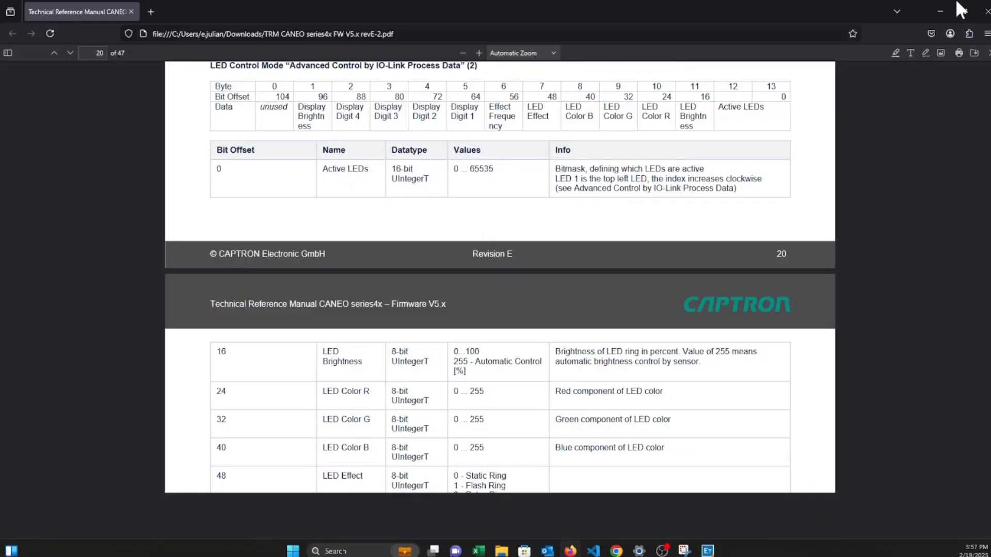
Switch back to the SIG200 configuration, expand port S1's parameter groups, and review the Sensor Mode options under Activation.
click(941, 11)
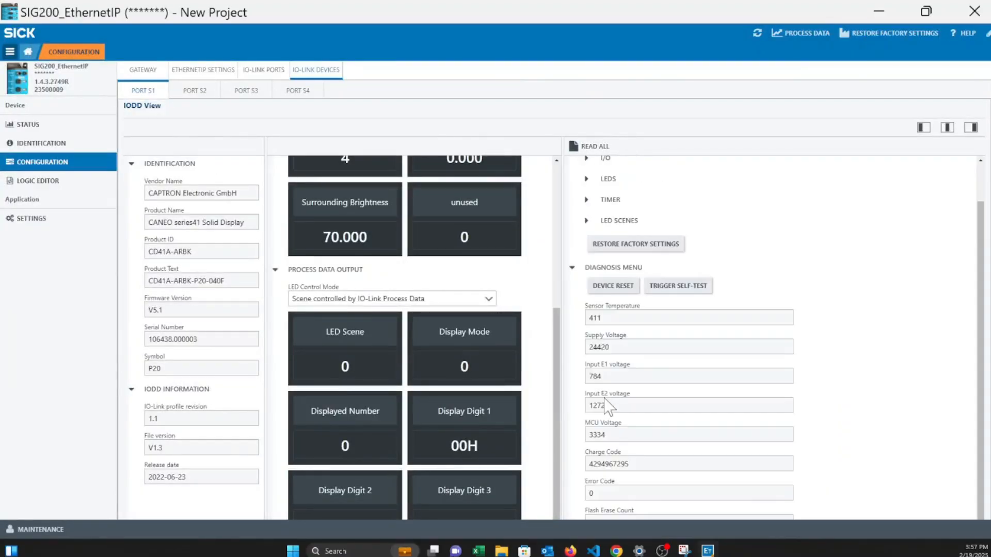
scroll(607, 407, down, 6)
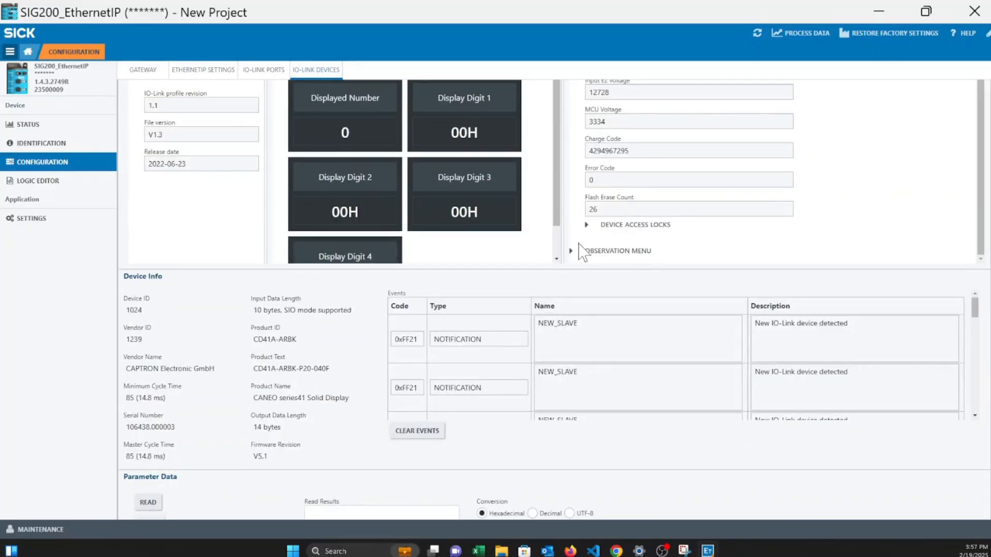
scroll(579, 247, up, 6)
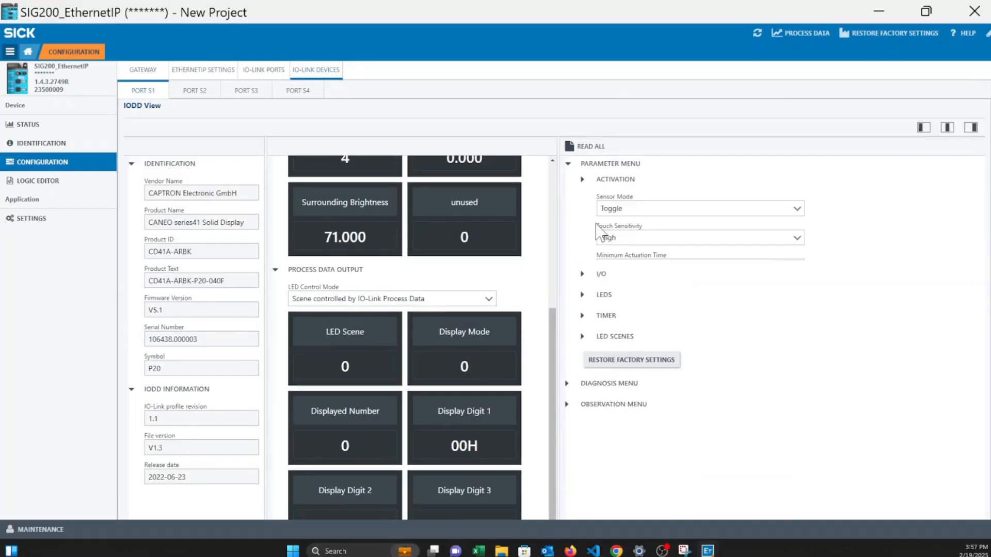
click(583, 347)
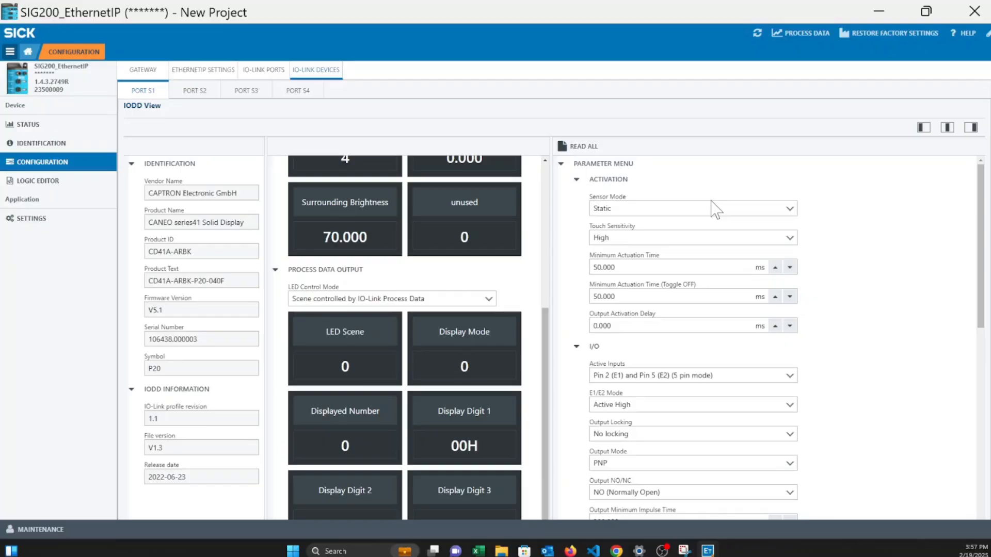
click(646, 208)
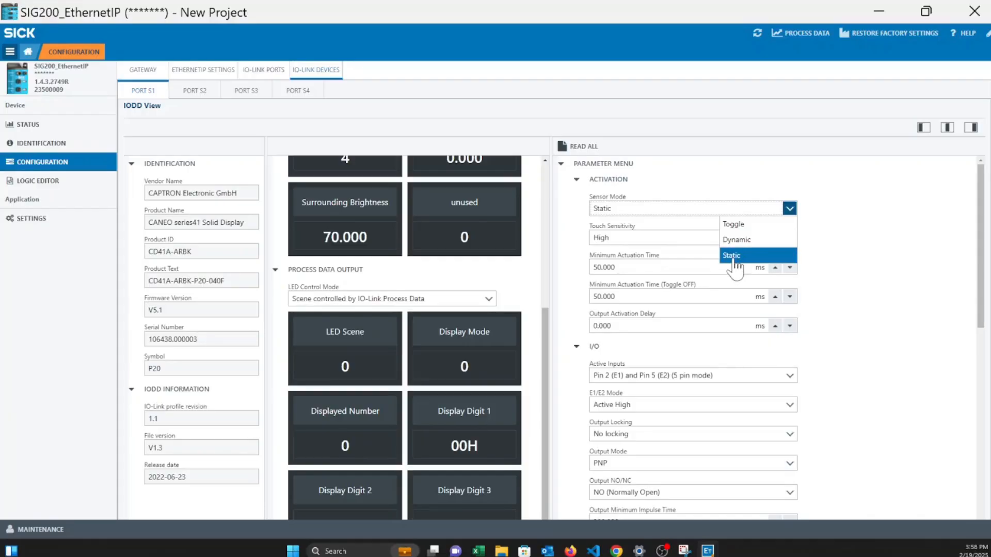
click(839, 273)
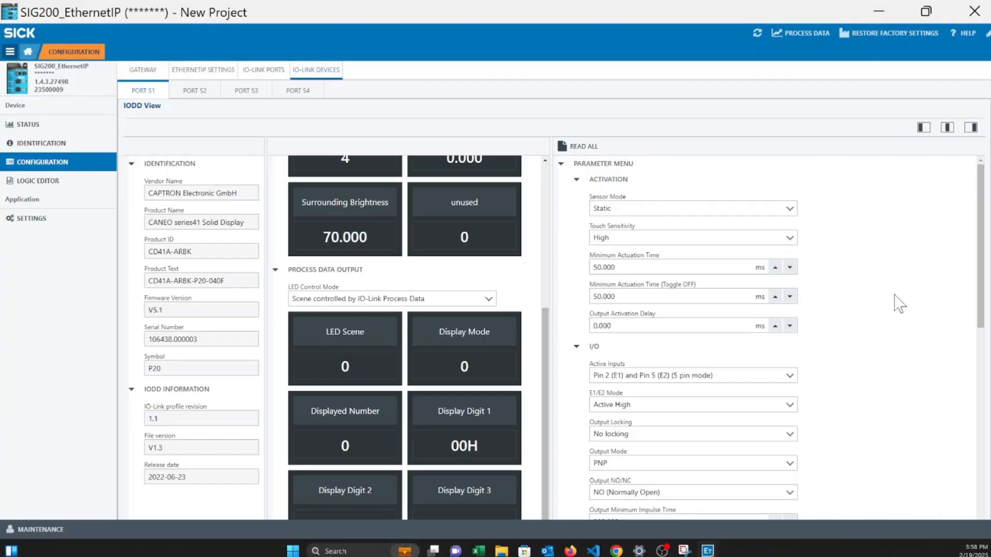
Review the Active Inputs options in port S1's I/O parameters alongside the pin 2 and pin 5 process data.
scroll(727, 244, down, 3)
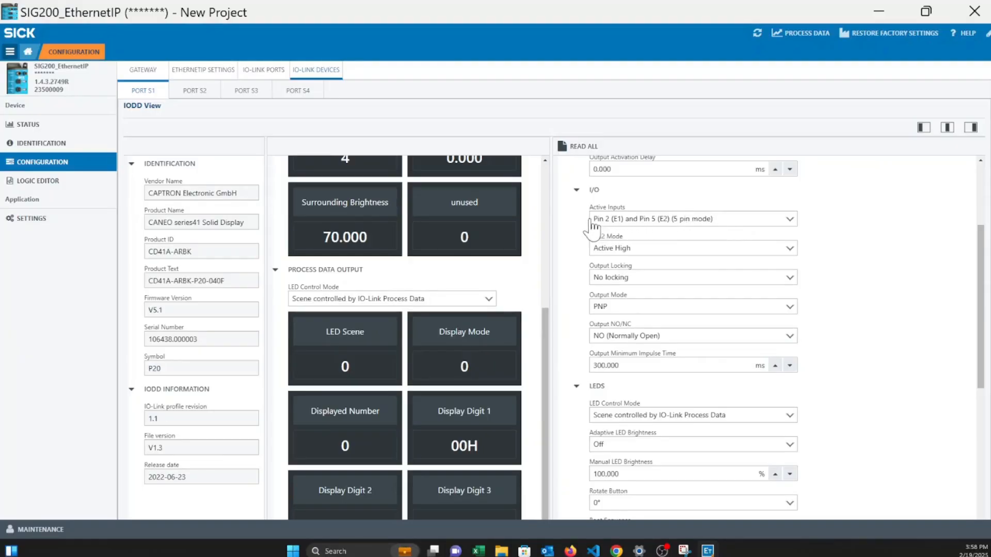
click(657, 220)
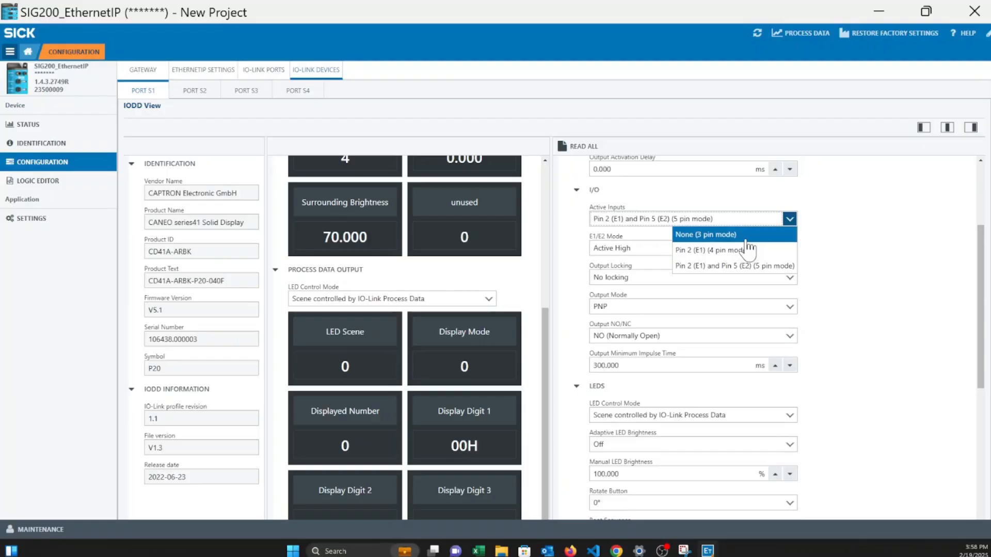
click(768, 278)
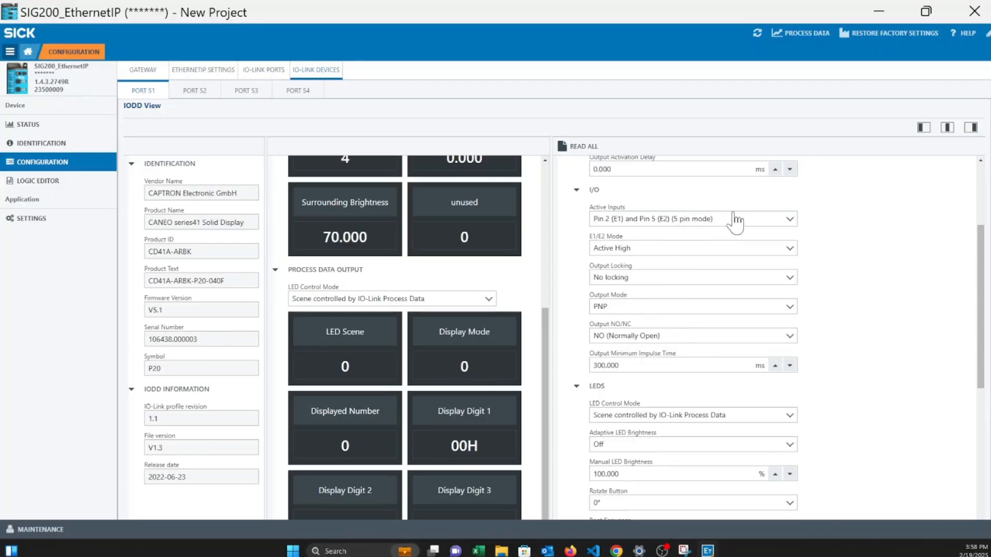
scroll(736, 227, up, 2)
scroll(531, 283, up, 5)
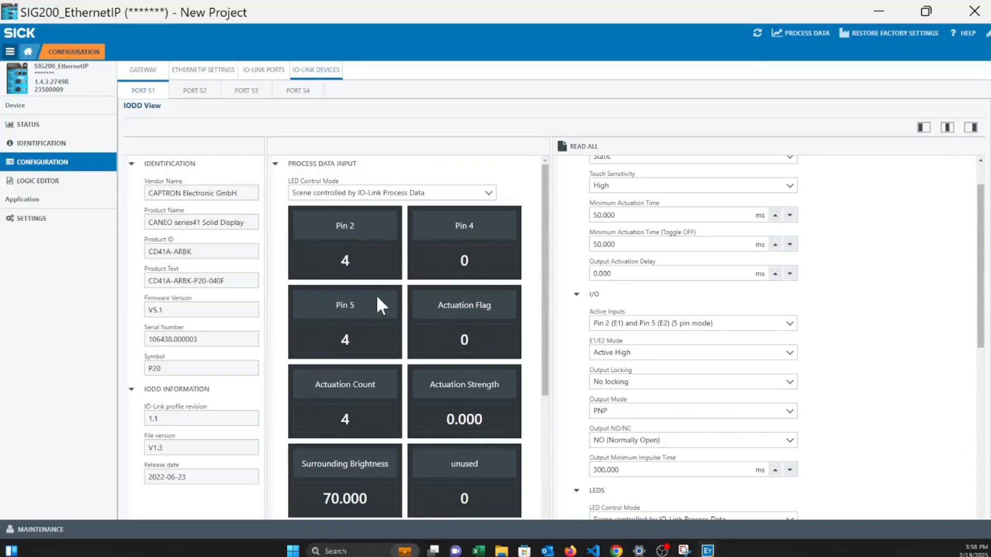
click(681, 324)
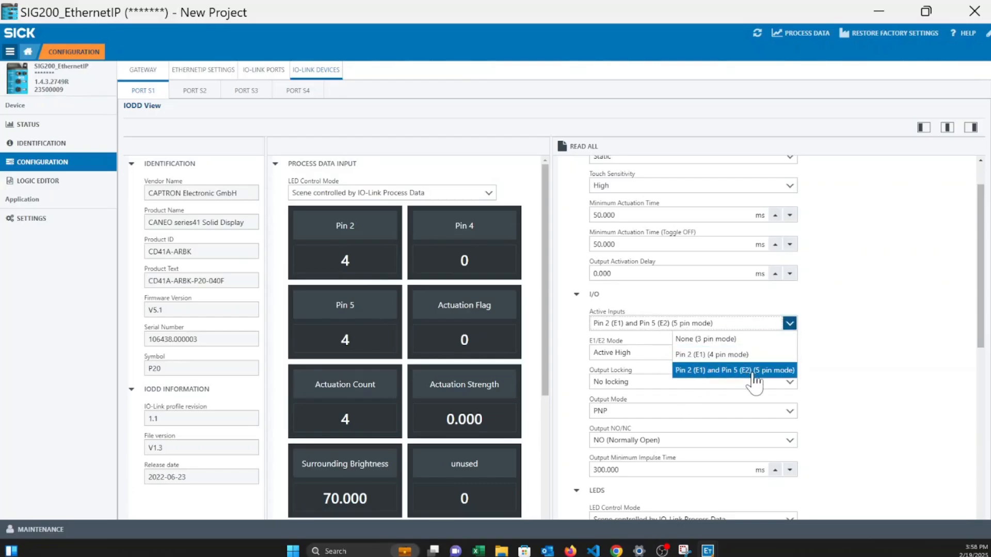
click(784, 377)
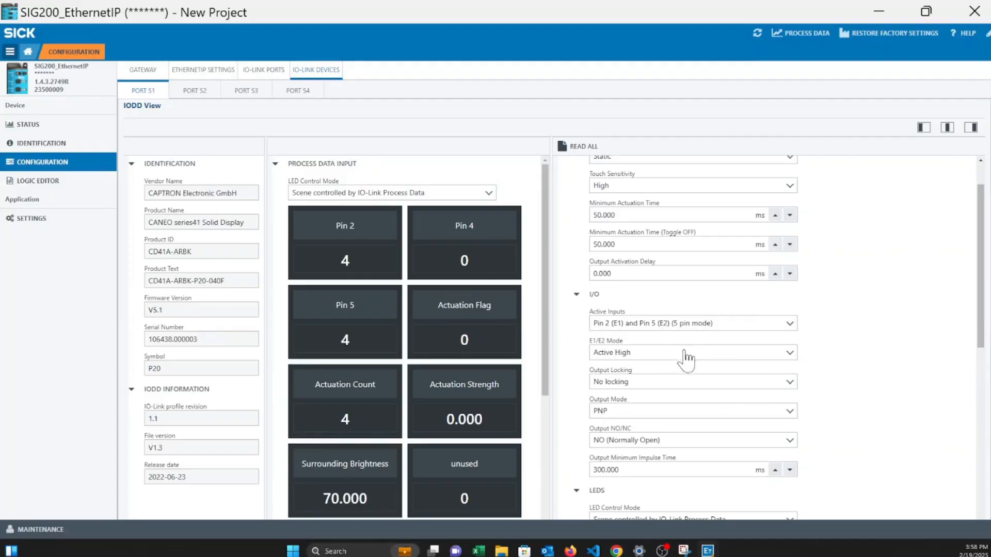
Review the Output NO/NC options in port S1's I/O parameters.
scroll(662, 361, down, 2)
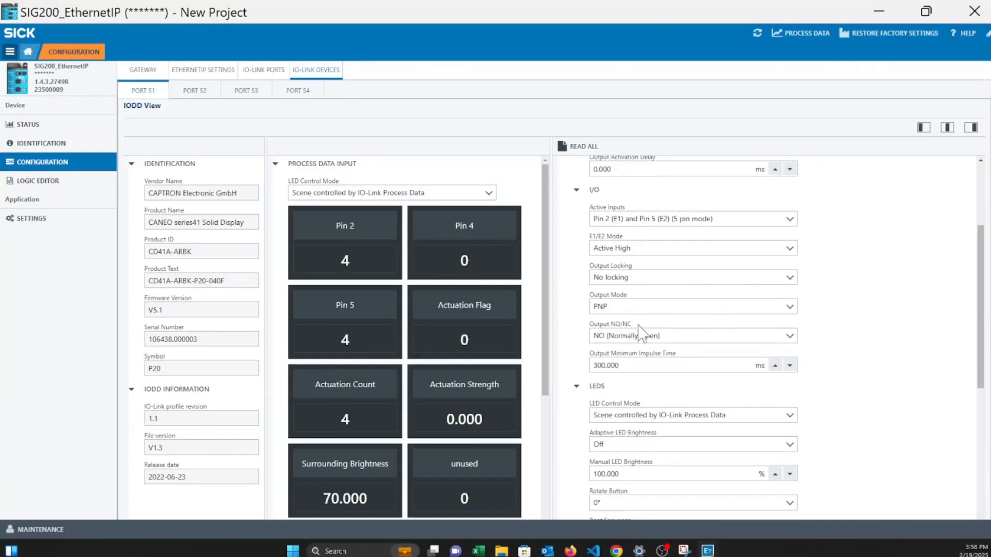
click(722, 336)
click(746, 352)
Review the LED Control Mode options in port S1's LED parameters and look over the list of LED scenes.
scroll(769, 326, down, 1)
scroll(761, 323, down, 4)
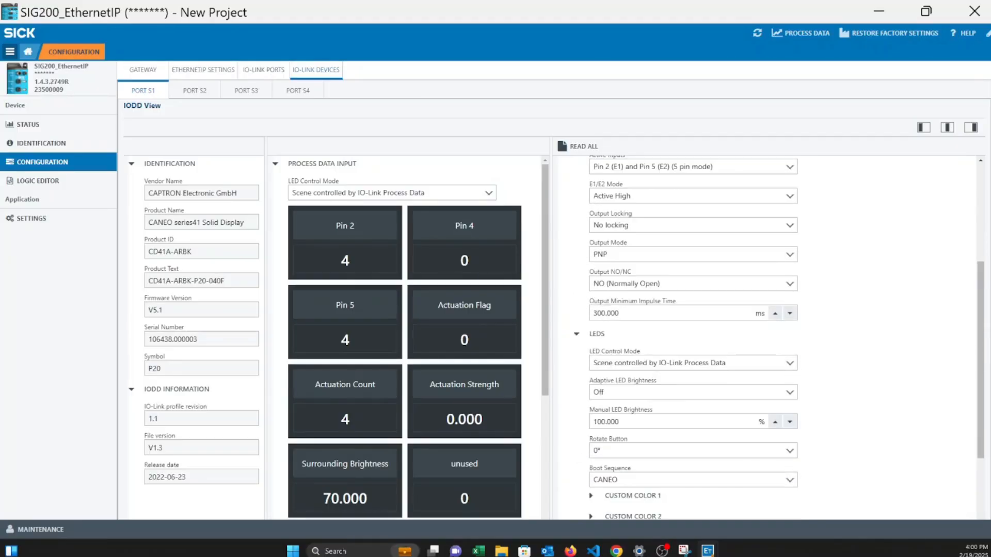
drag(588, 351, 629, 352)
click(692, 367)
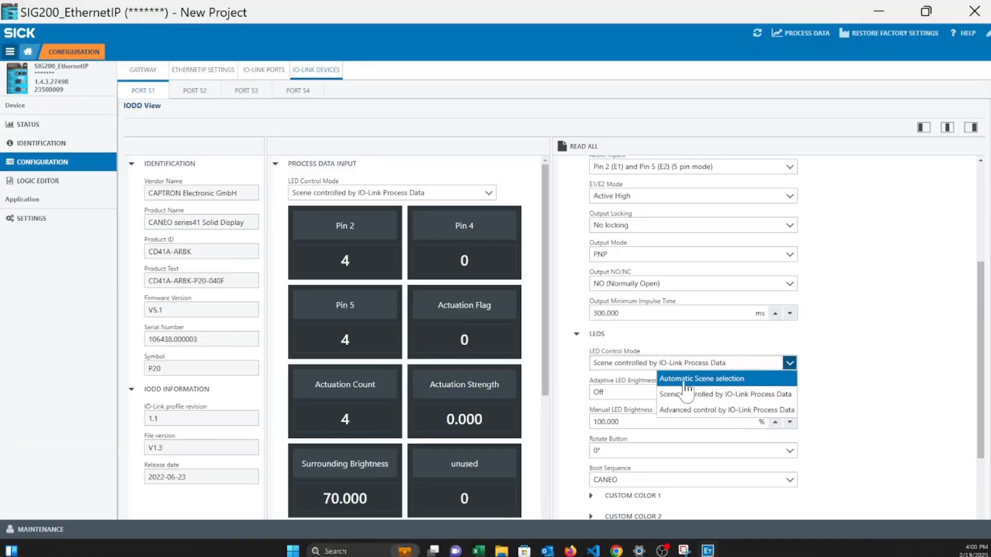
scroll(582, 353, down, 5)
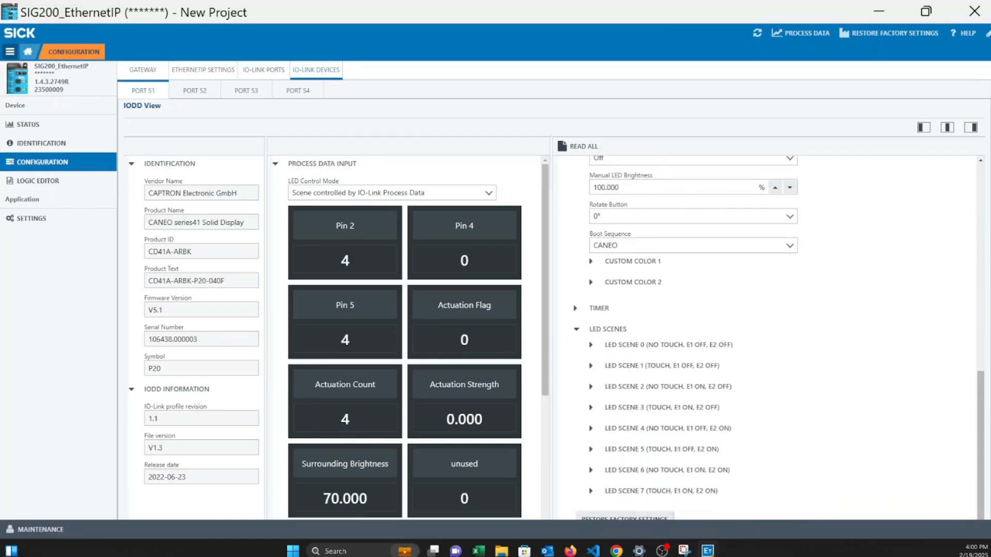
scroll(622, 328, up, 5)
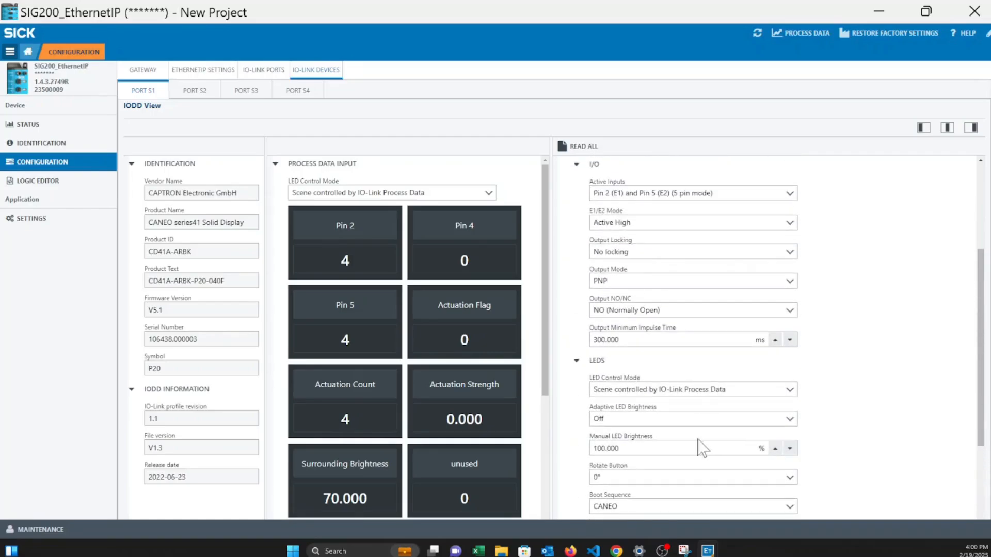
scroll(719, 374, down, 1)
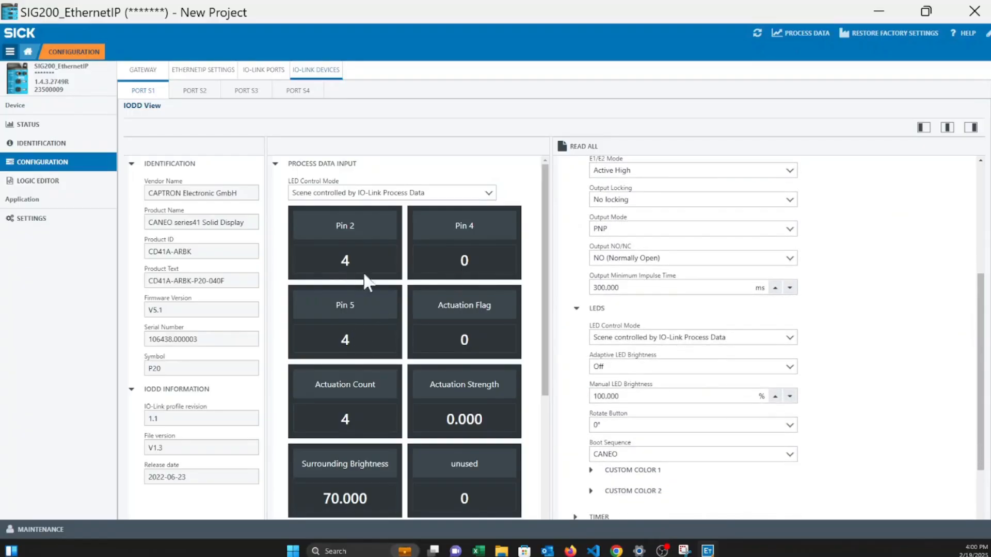
click(691, 337)
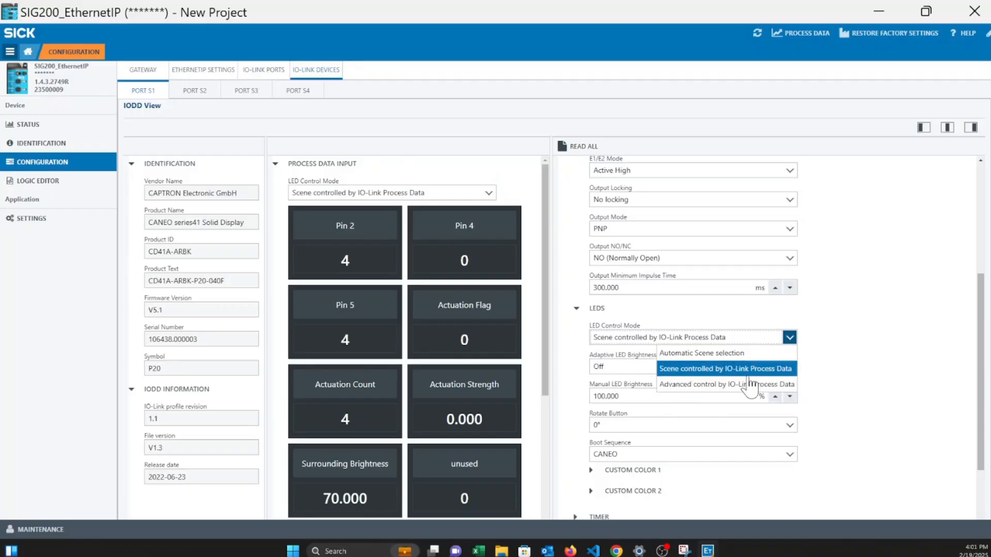
click(846, 382)
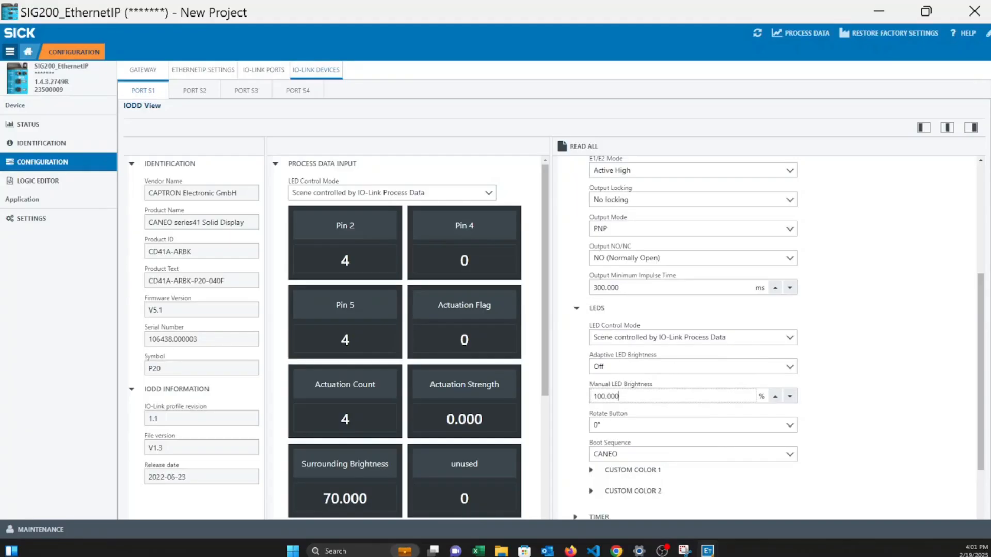
Look over the LED brightness settings and check the Rotate Button options in port S1's LED parameters.
scroll(652, 387, down, 2)
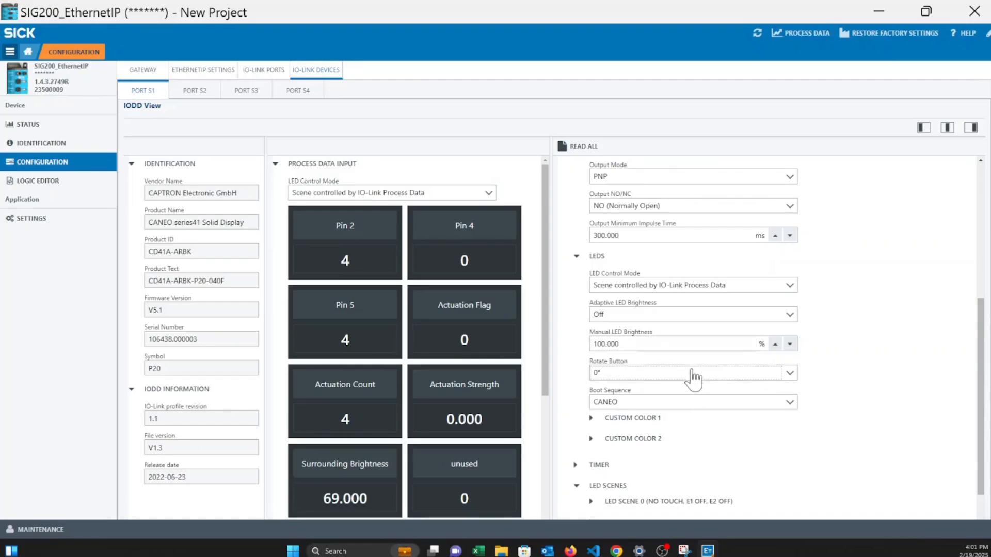
click(845, 391)
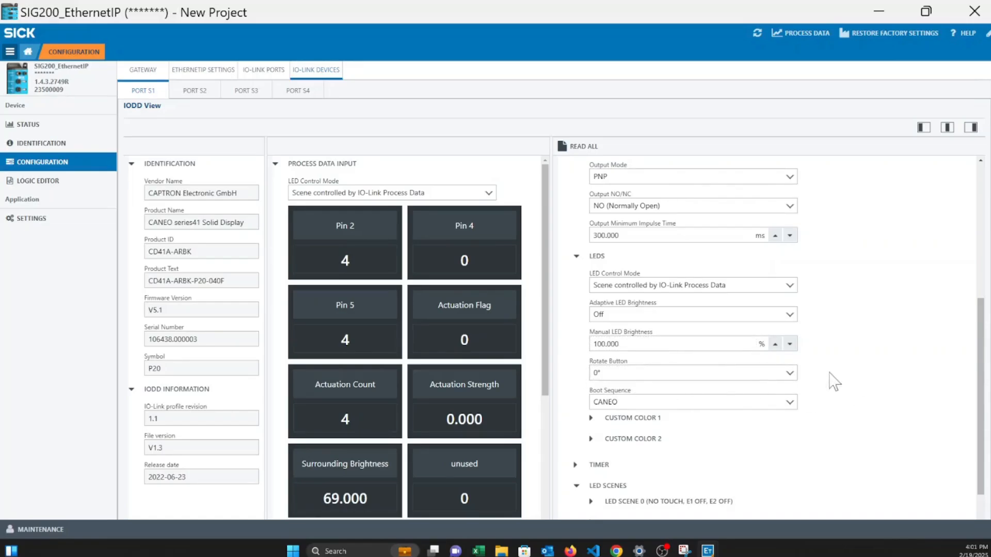
click(738, 375)
click(812, 385)
scroll(677, 376, down, 2)
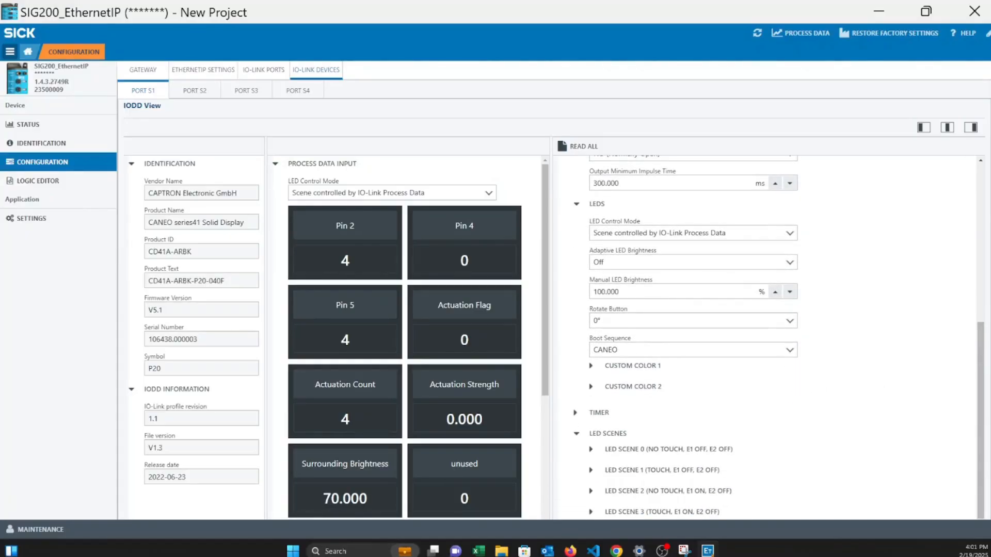
Expand Custom Color 1 and Custom Color 2 in the LED parameters and examine their R, G and B values.
click(625, 368)
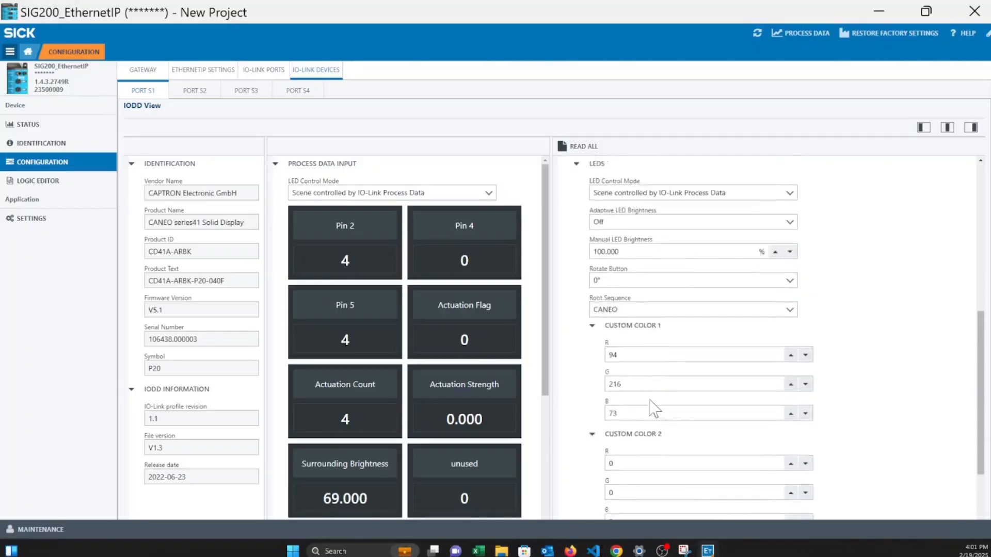
scroll(656, 286, down, 5)
scroll(661, 285, up, 2)
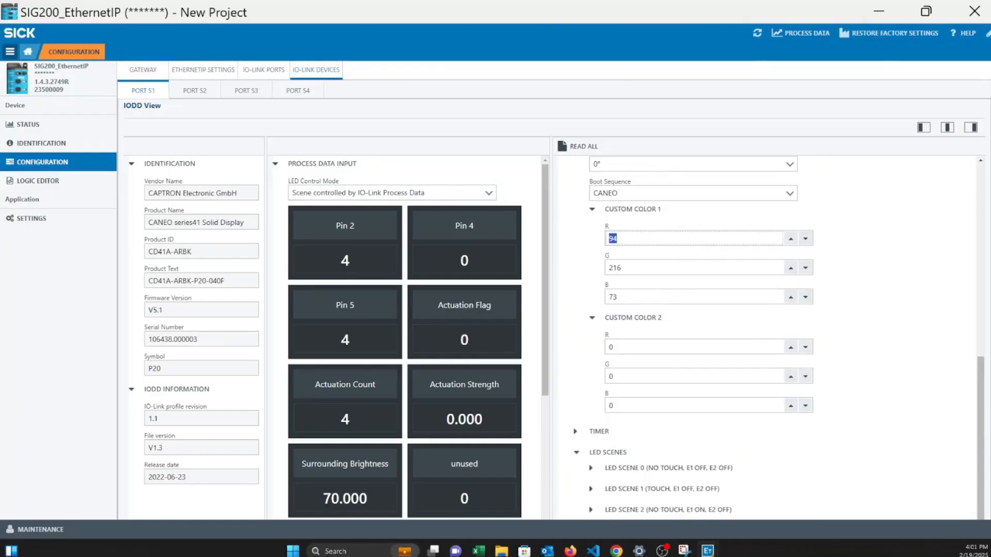
double_click(610, 296)
click(904, 277)
scroll(614, 428, up, 1)
scroll(611, 425, down, 2)
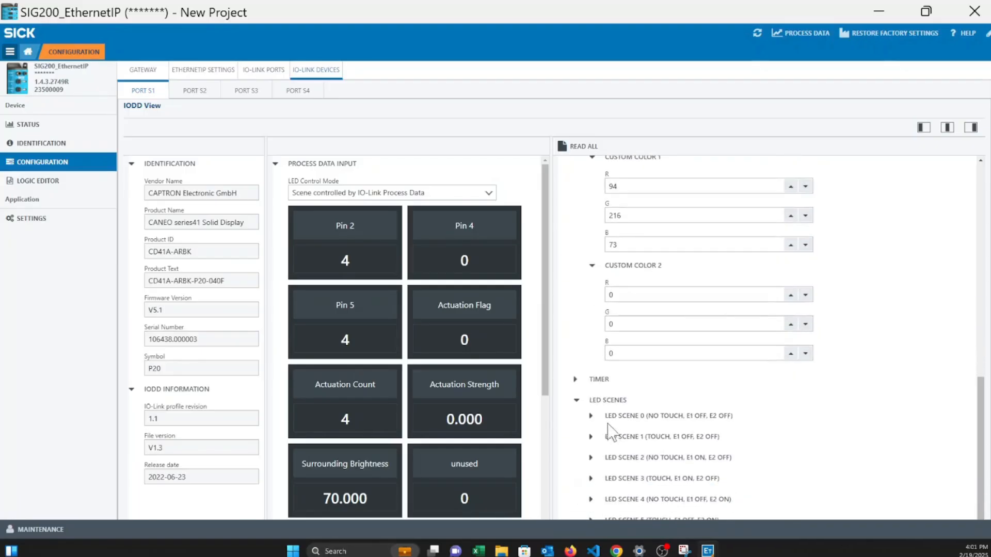
Expand the Timer parameters of port S1 and review the Timer Function options.
click(594, 381)
scroll(715, 354, down, 2)
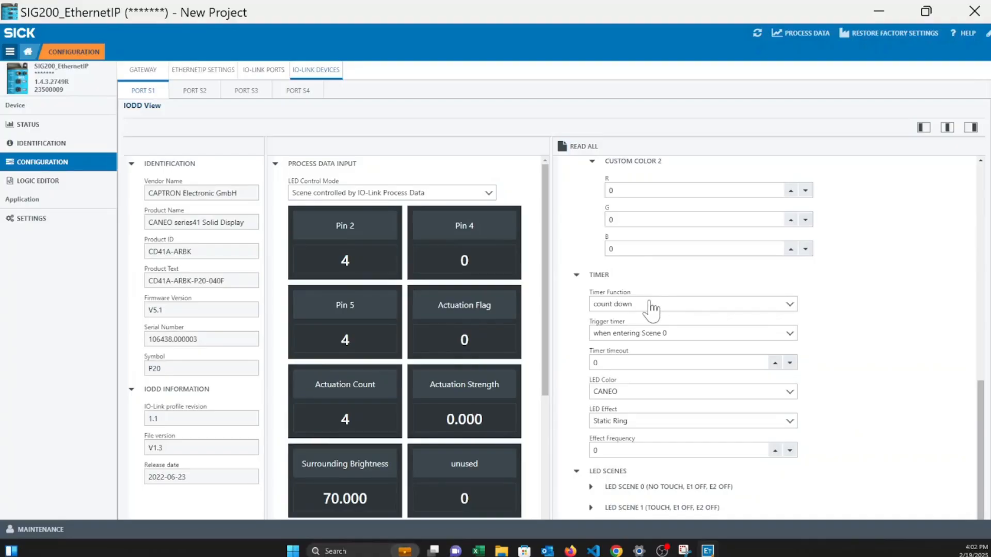
click(651, 307)
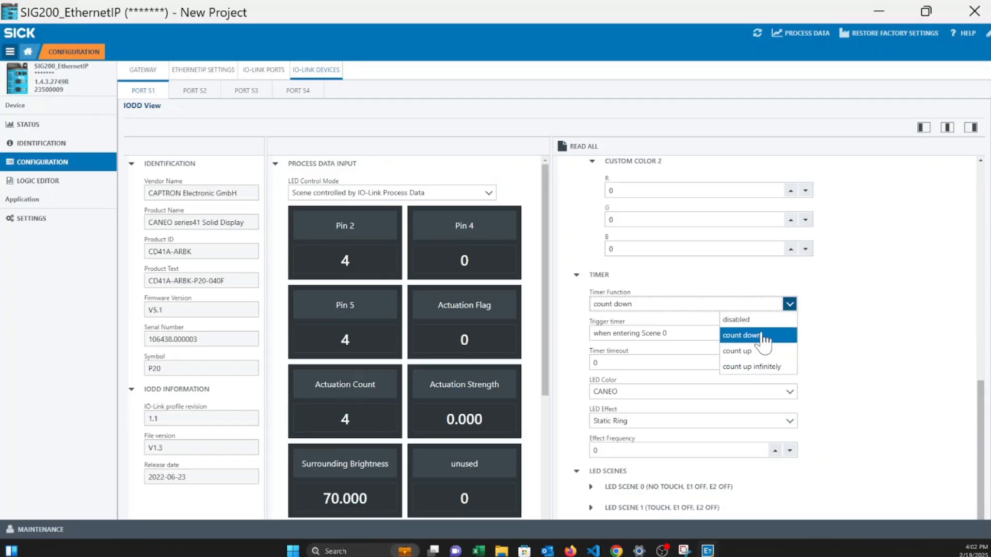
click(822, 330)
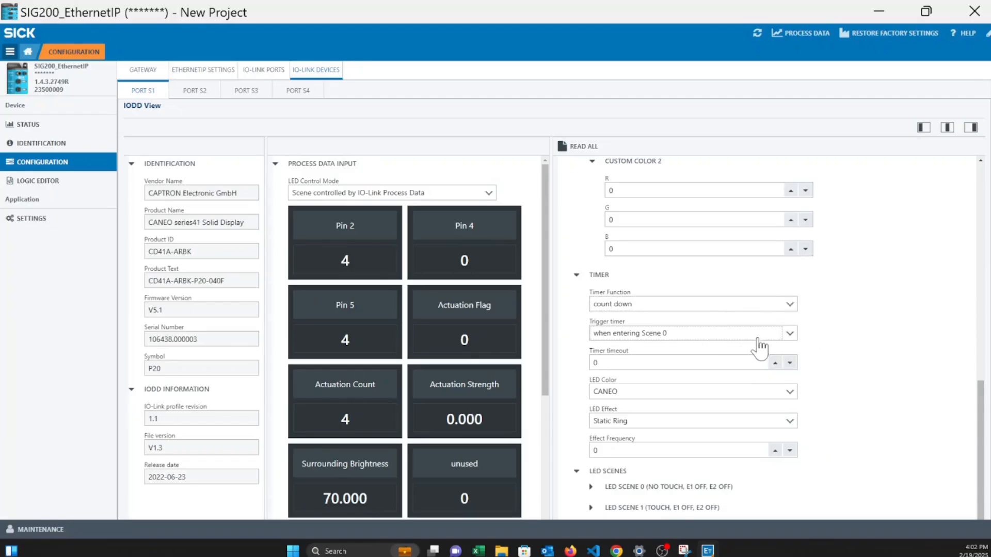
Review the Trigger timer options in port S1's Timer parameters.
click(757, 339)
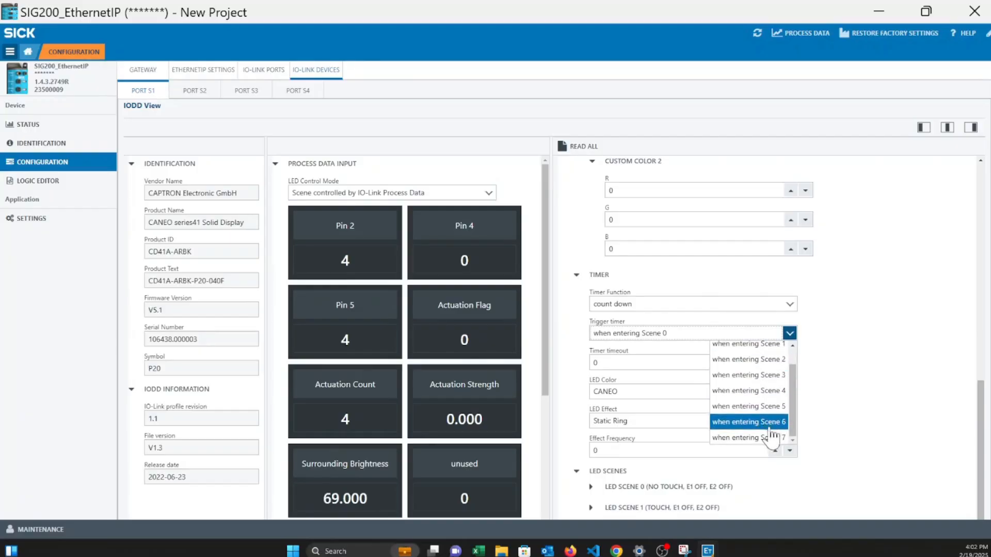
scroll(761, 391, up, 1)
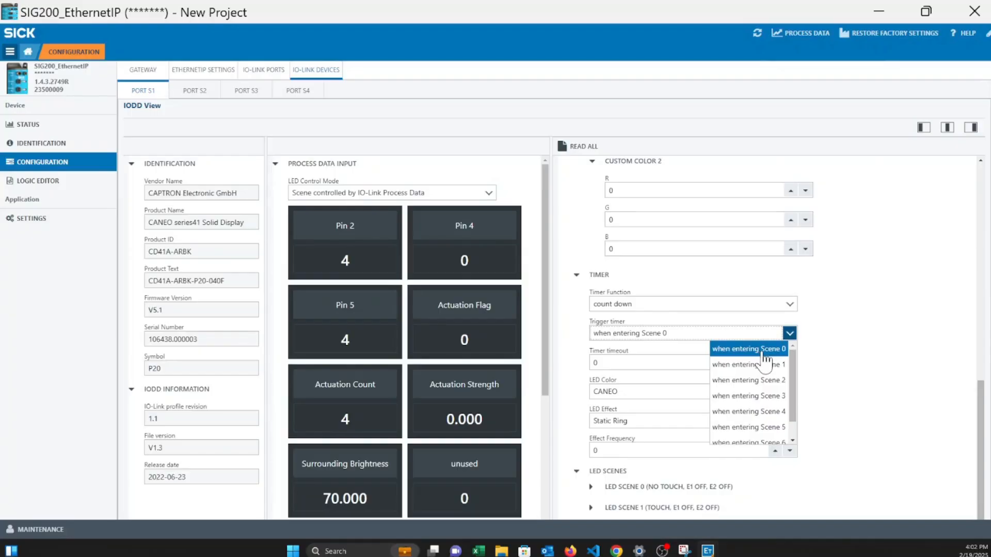
click(790, 335)
click(737, 339)
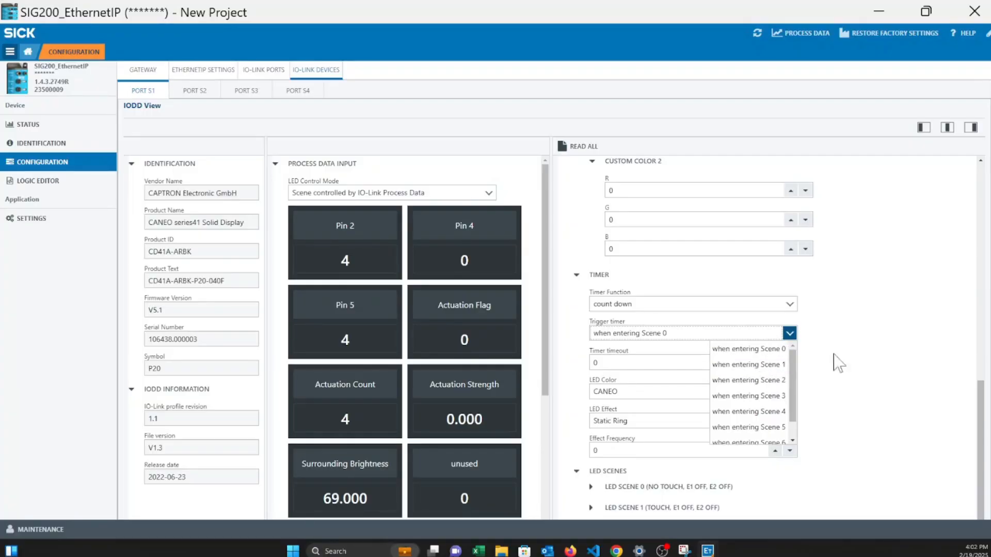
click(852, 364)
Review the LED Color options in the Timer parameters and look over the timer's LED effect and frequency settings.
scroll(826, 372, down, 2)
click(645, 341)
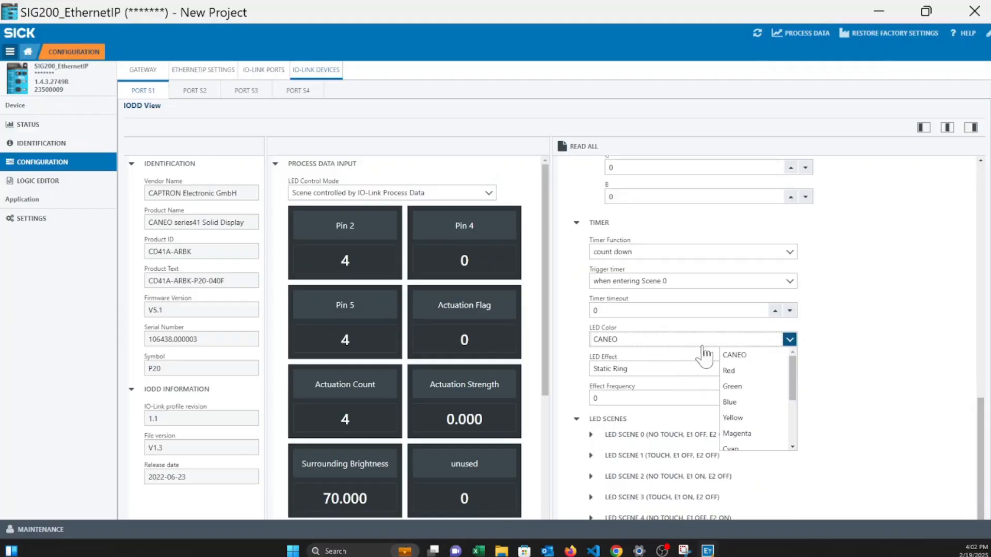
click(880, 346)
scroll(655, 378, down, 3)
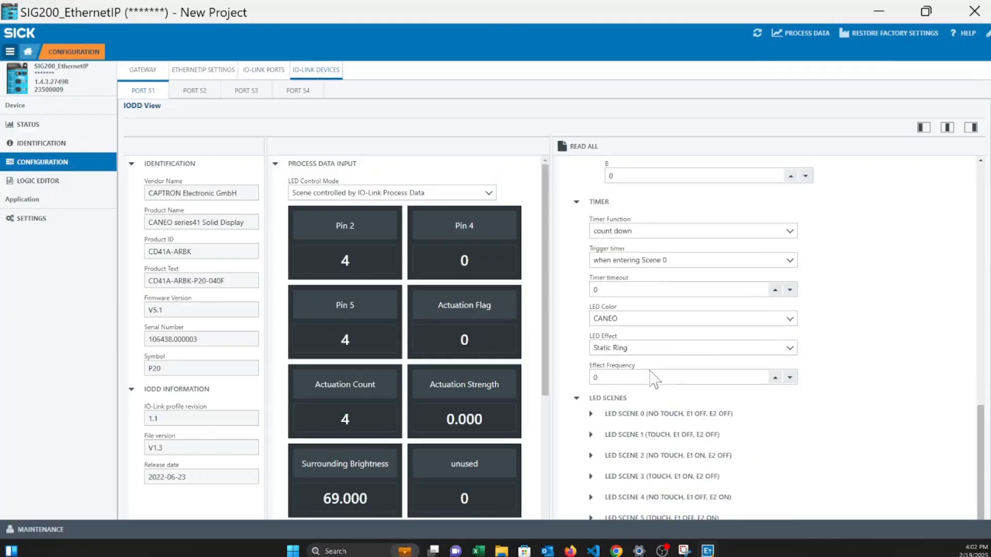
Expand LED Scenes 0 through 3 in port S1's parameters to show their color, effect, frequency and text settings.
scroll(800, 365, down, 5)
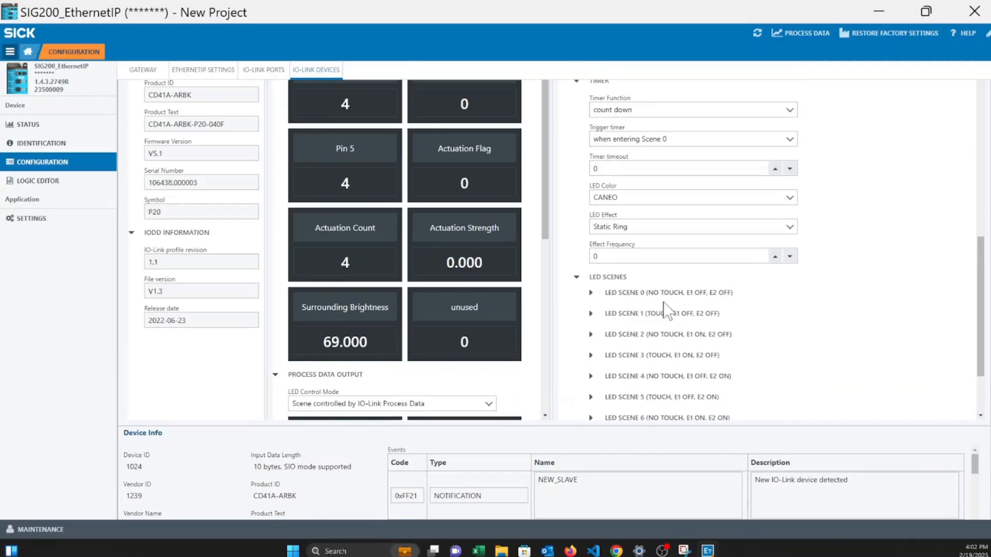
click(800, 292)
scroll(774, 268, down, 2)
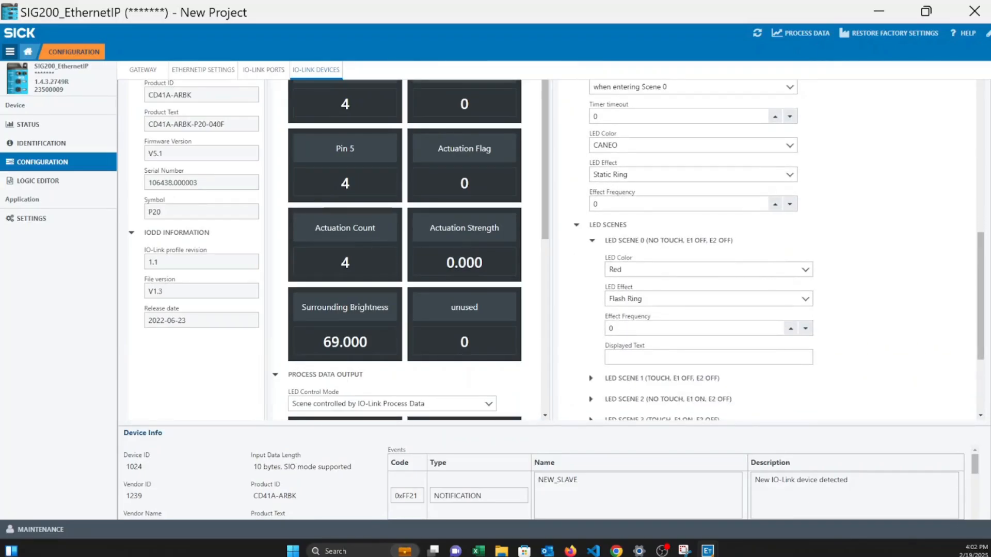
scroll(662, 238, down, 5)
click(666, 250)
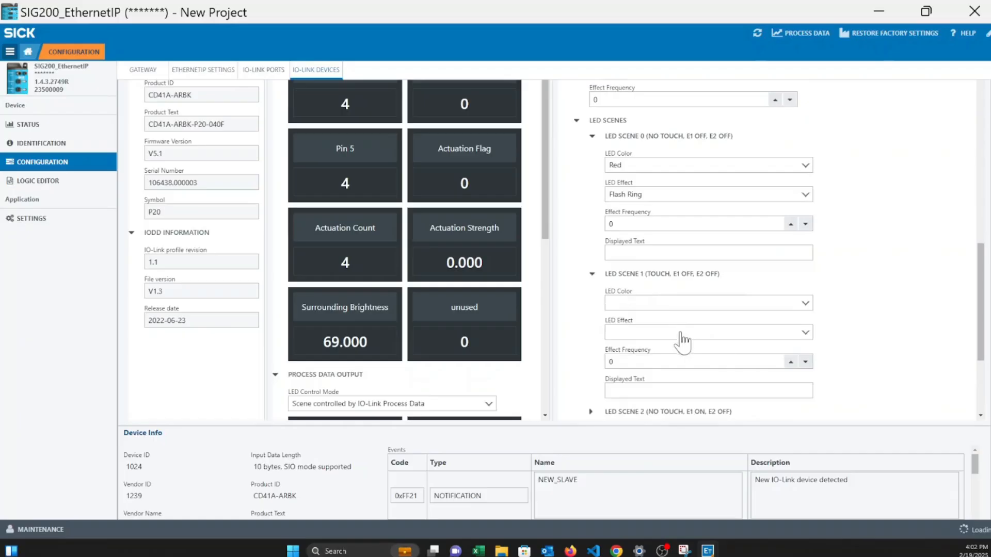
scroll(681, 339, down, 5)
click(665, 255)
scroll(691, 289, down, 3)
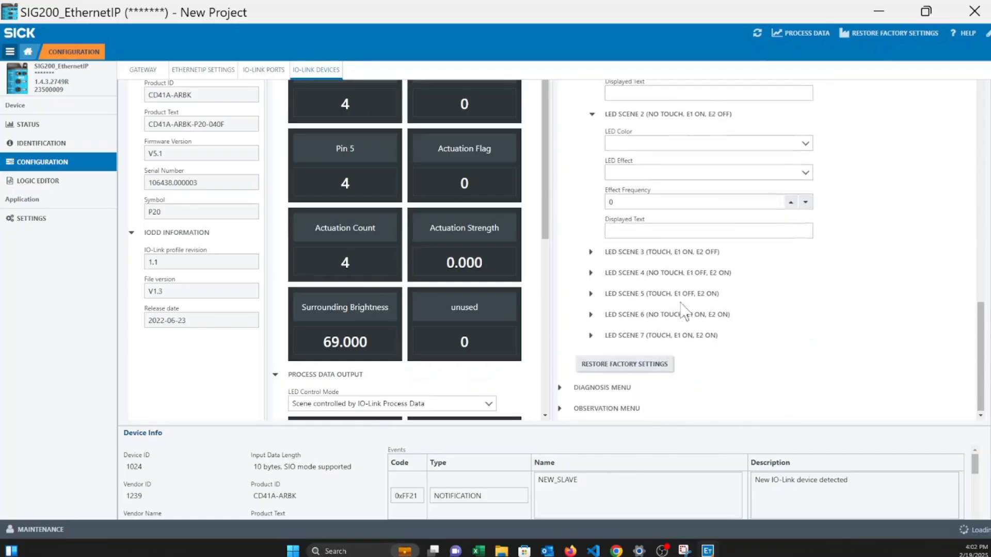
click(692, 255)
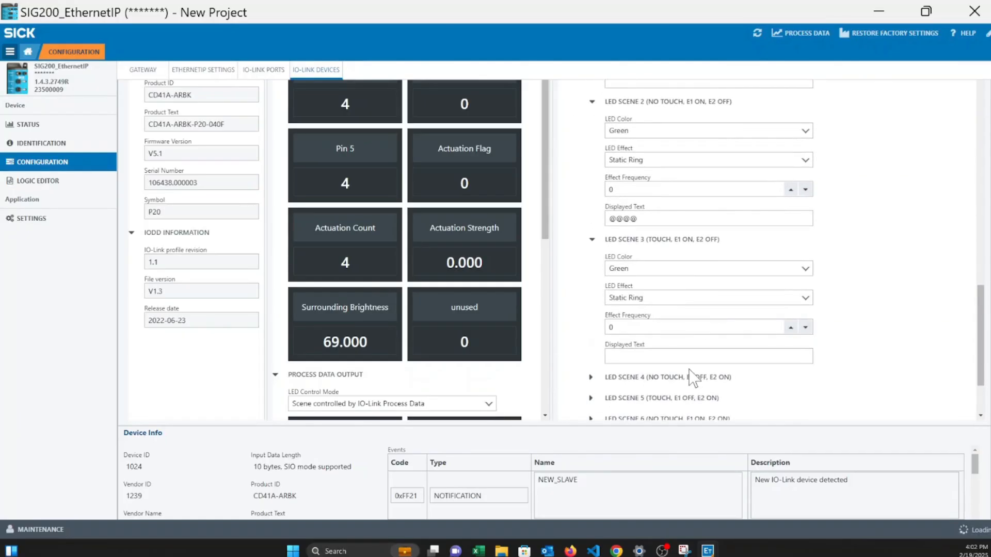
Compare the touch, E1 and E2 conditions of LED Scene 0 and LED Scene 1.
scroll(764, 274, up, 2)
scroll(748, 266, down, 1)
scroll(730, 258, up, 6)
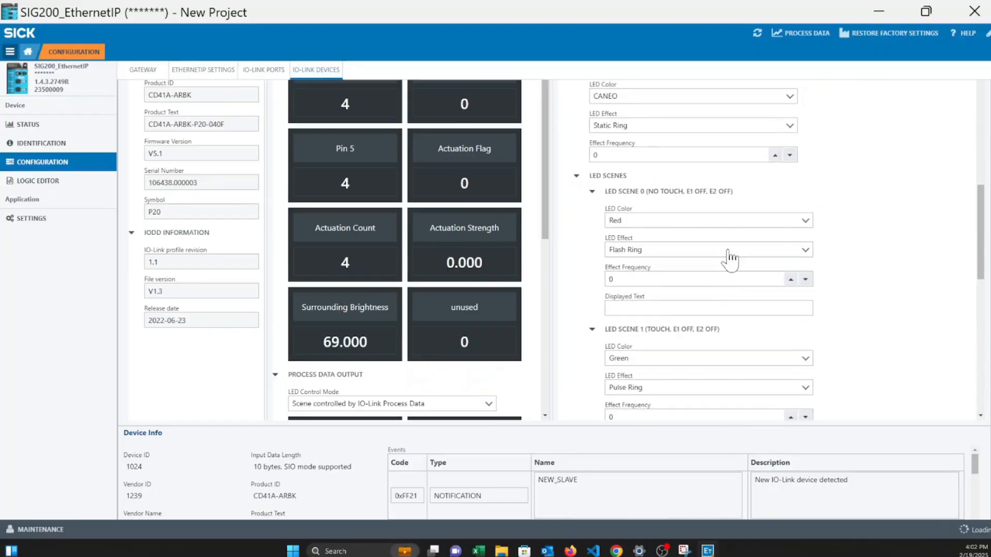
drag(647, 191, 704, 191)
click(714, 192)
click(721, 194)
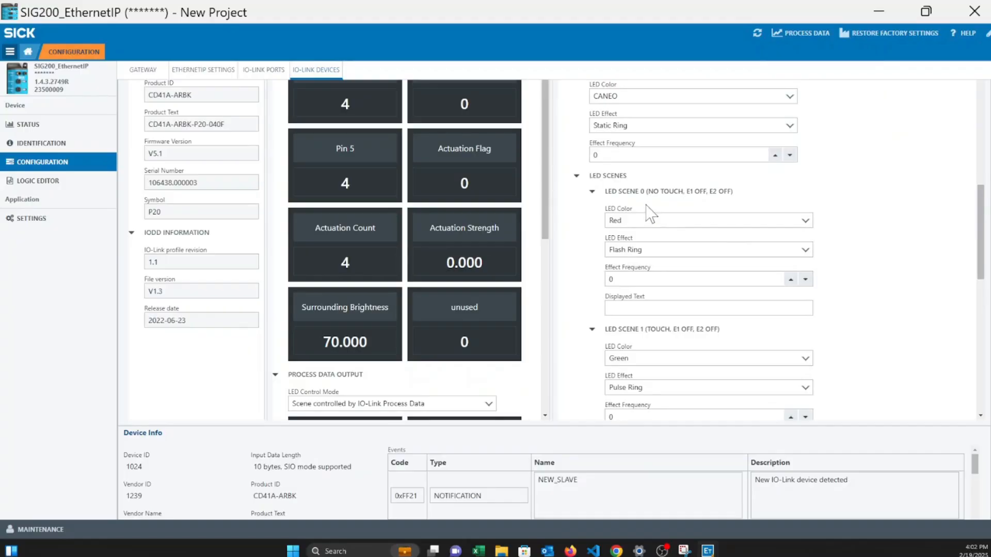
drag(646, 330, 768, 331)
click(767, 331)
Examine the trigger conditions and settings of LED Scenes 2 and 3.
scroll(670, 342, down, 2)
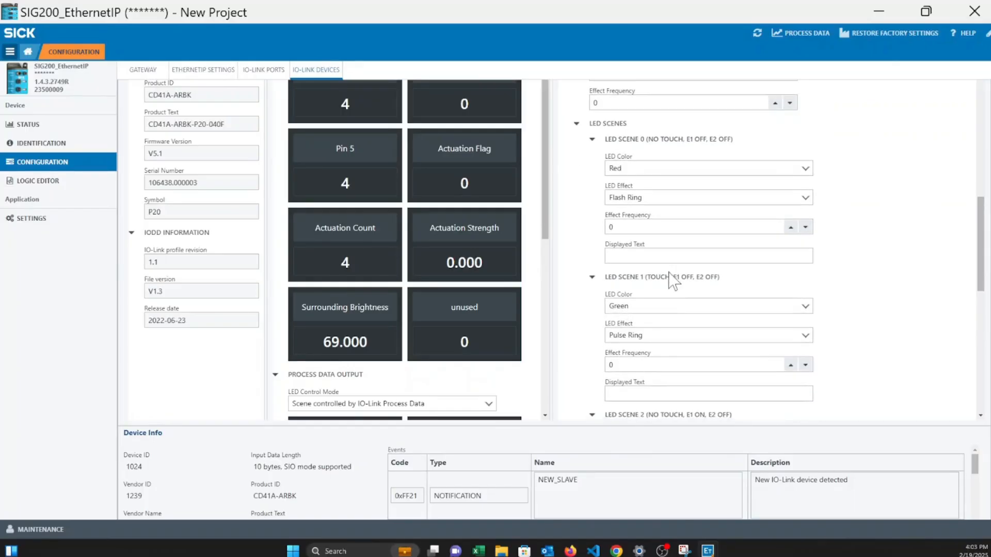
scroll(670, 276, down, 3)
scroll(669, 303, down, 1)
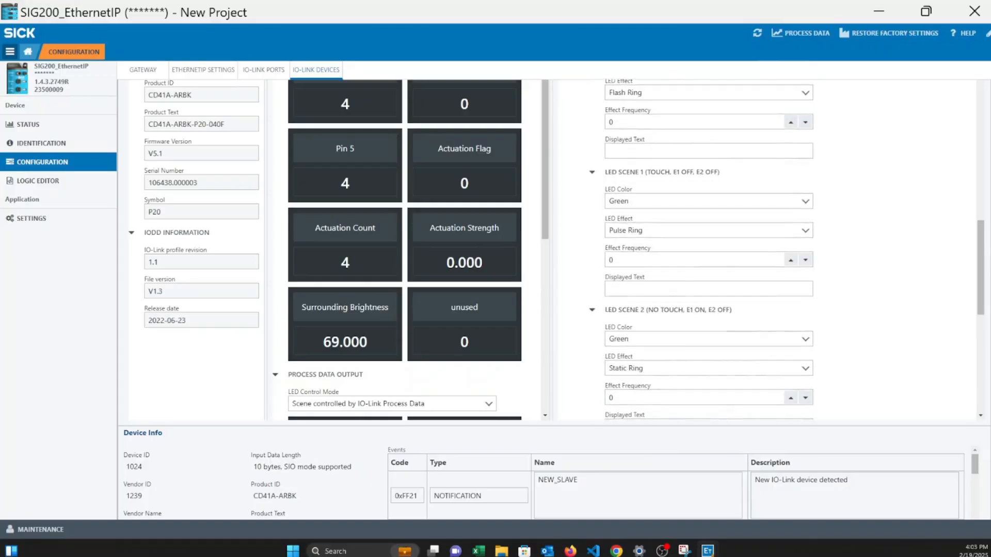
scroll(709, 247, down, 3)
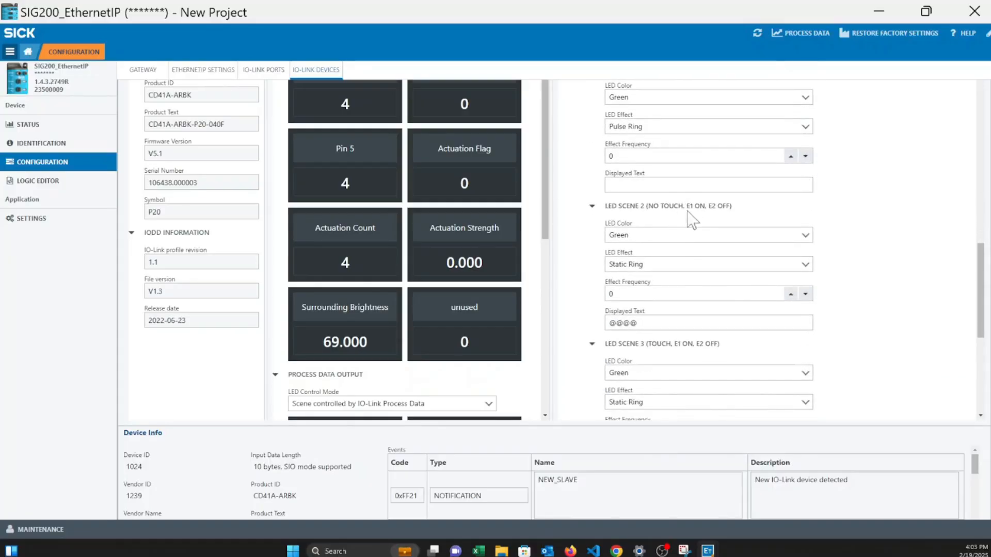
scroll(735, 212, down, 2)
scroll(743, 215, up, 7)
Review the full list of LED Color options for LED Scene 0.
click(662, 171)
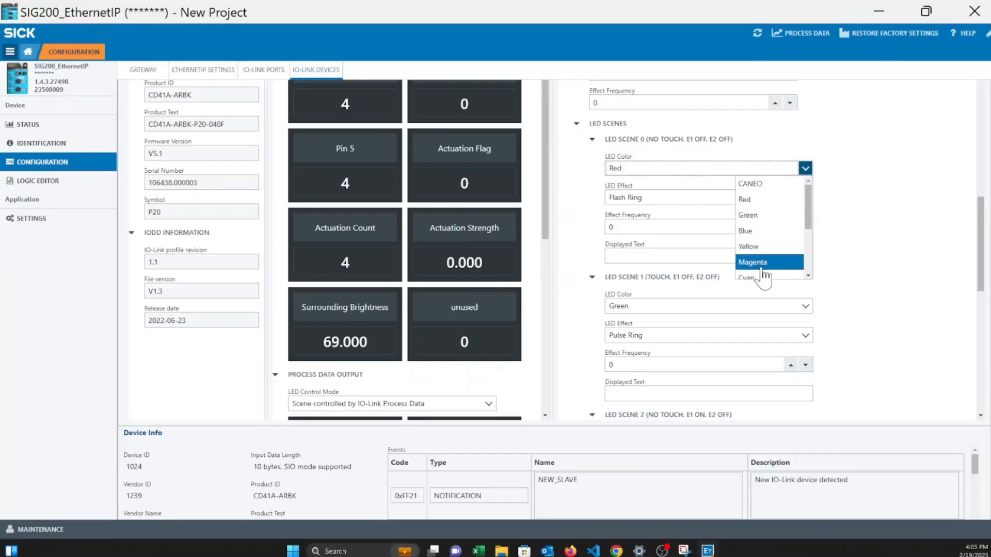
scroll(769, 235, down, 2)
click(841, 230)
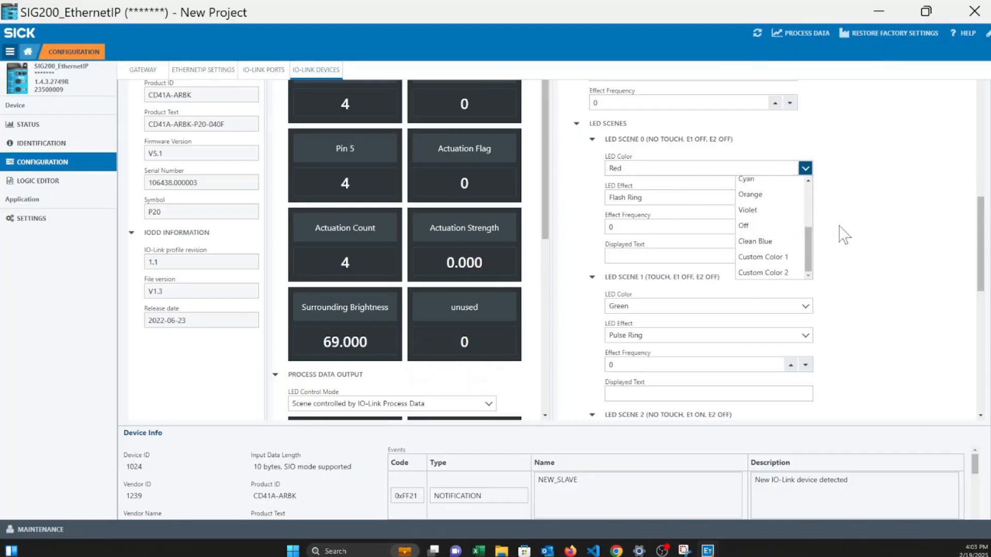
Review the LED Effect options for LED Scene 0 and check its Effect Frequency and Displayed Text fields.
click(766, 197)
click(767, 199)
scroll(768, 232, down, 5)
scroll(767, 231, down, 2)
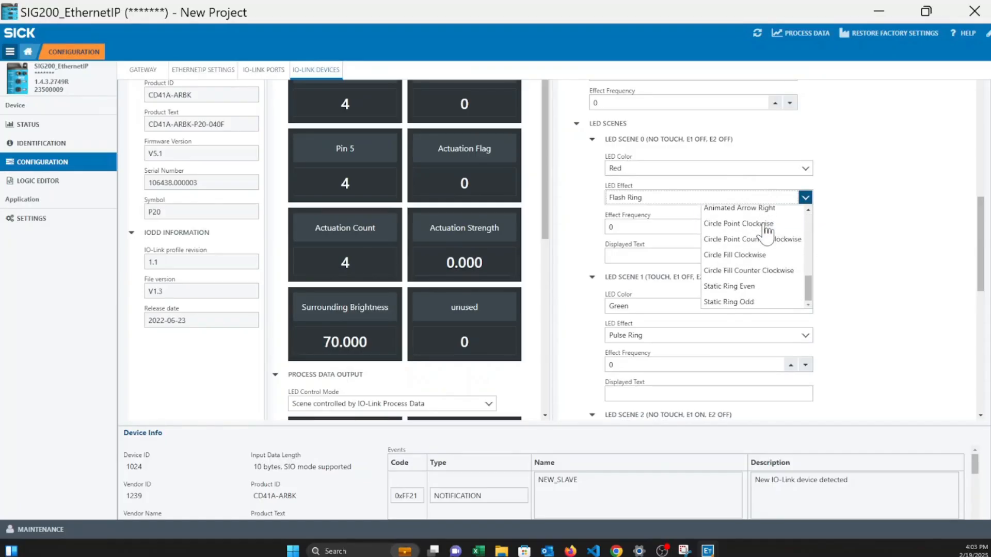
click(885, 261)
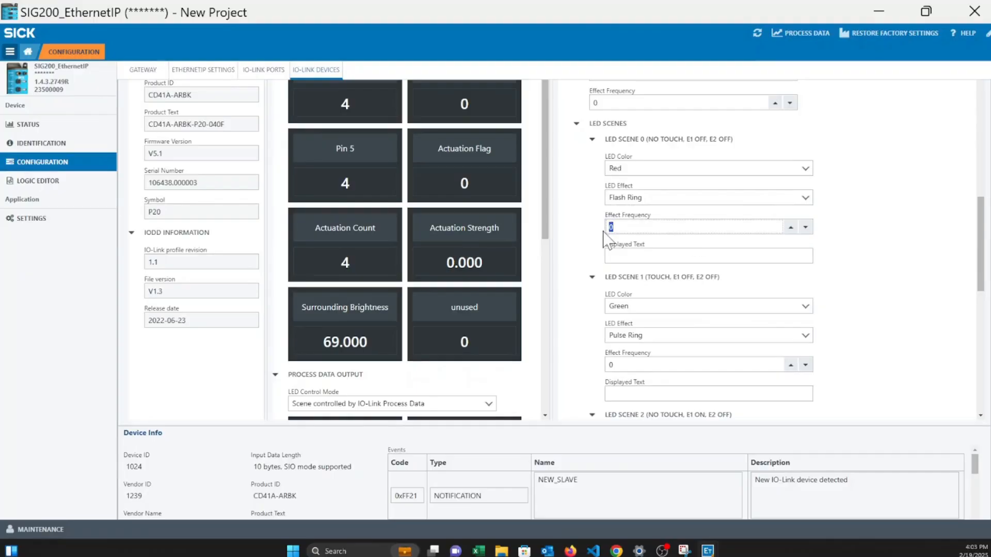
key(Tab)
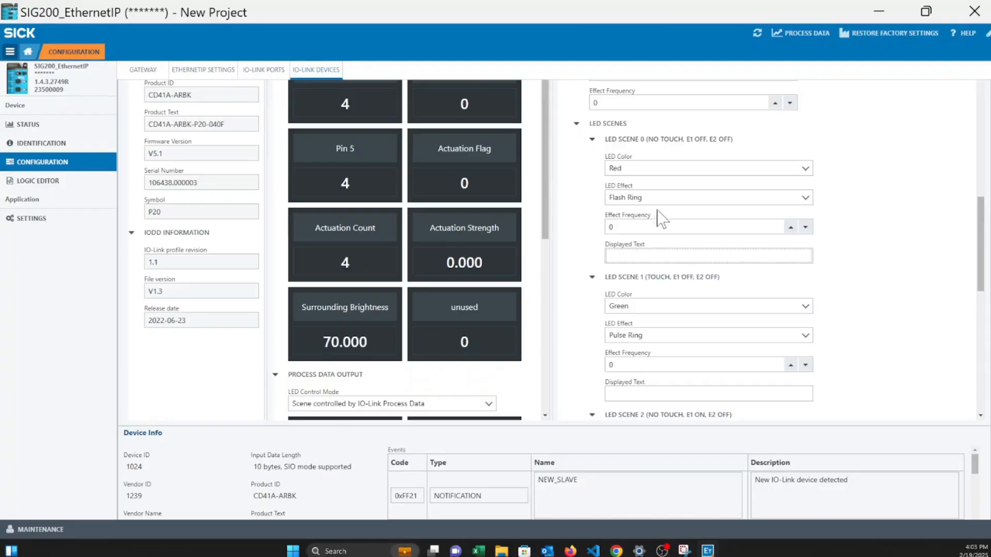
Collapse the expanded LED scenes, briefly checking the settings of LED Scene 4.
scroll(710, 276, down, 1)
click(592, 224)
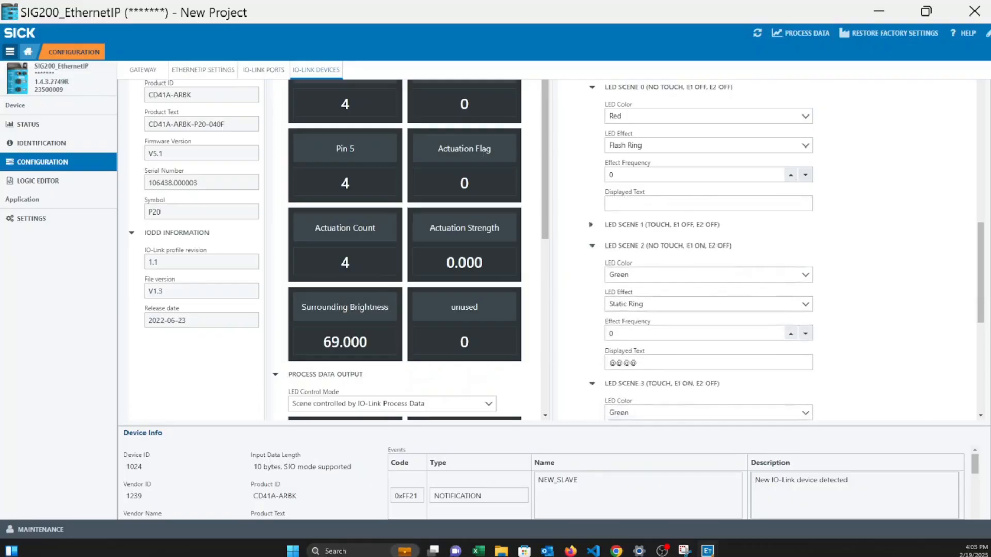
click(592, 191)
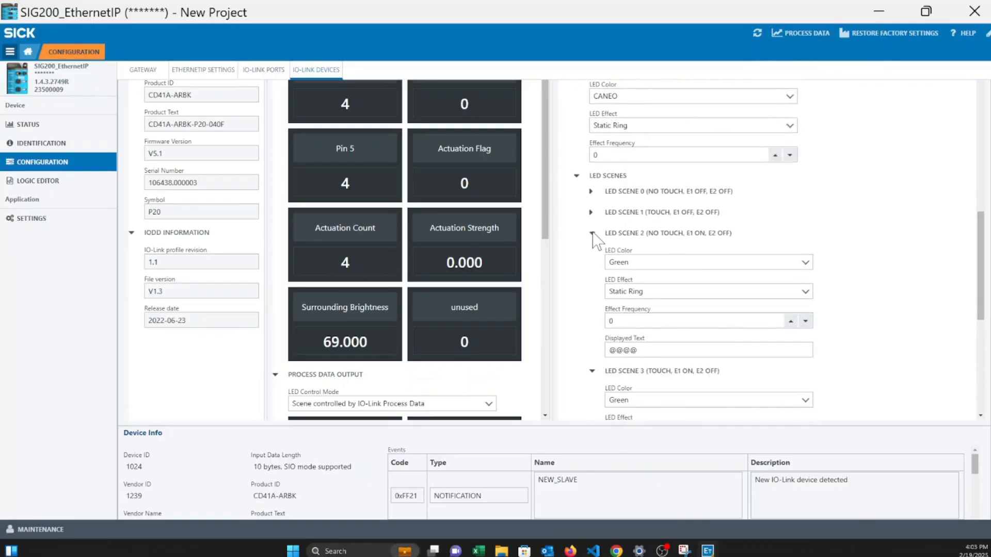
click(592, 234)
click(592, 254)
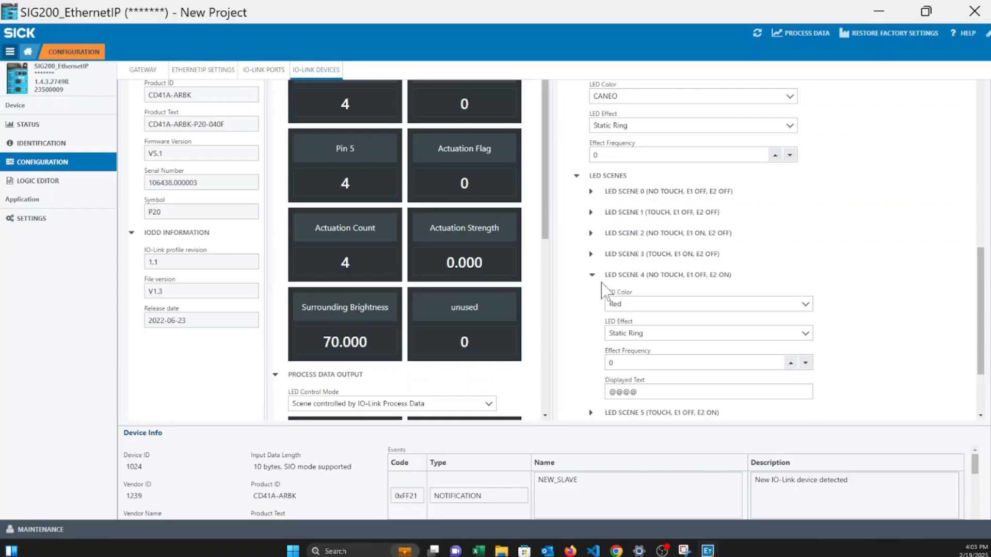
scroll(602, 284, down, 2)
click(592, 155)
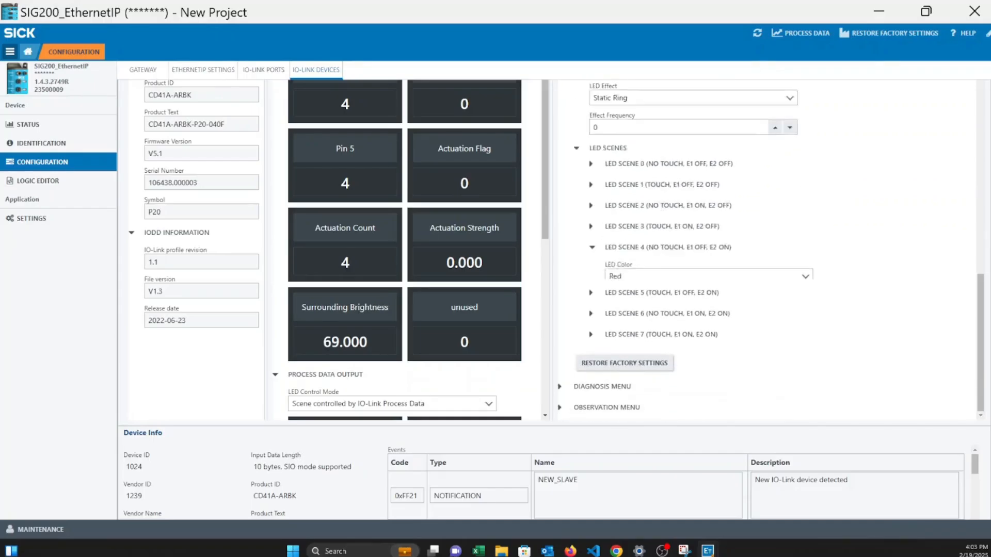
Expand the Diagnosis Menu and Observation Menu to read their values, and look back over the I/O and LED parameters.
click(603, 387)
scroll(616, 333, down, 3)
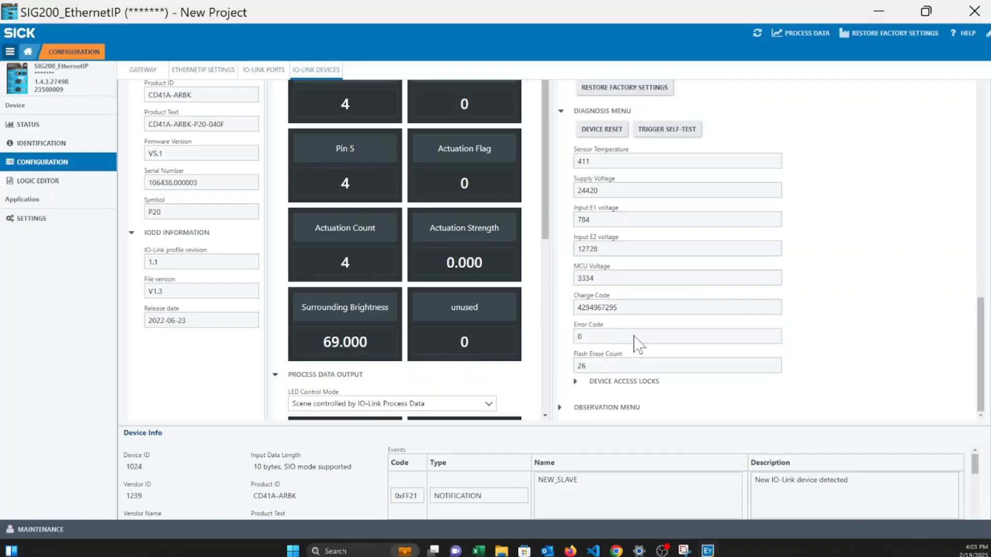
scroll(697, 207, down, 2)
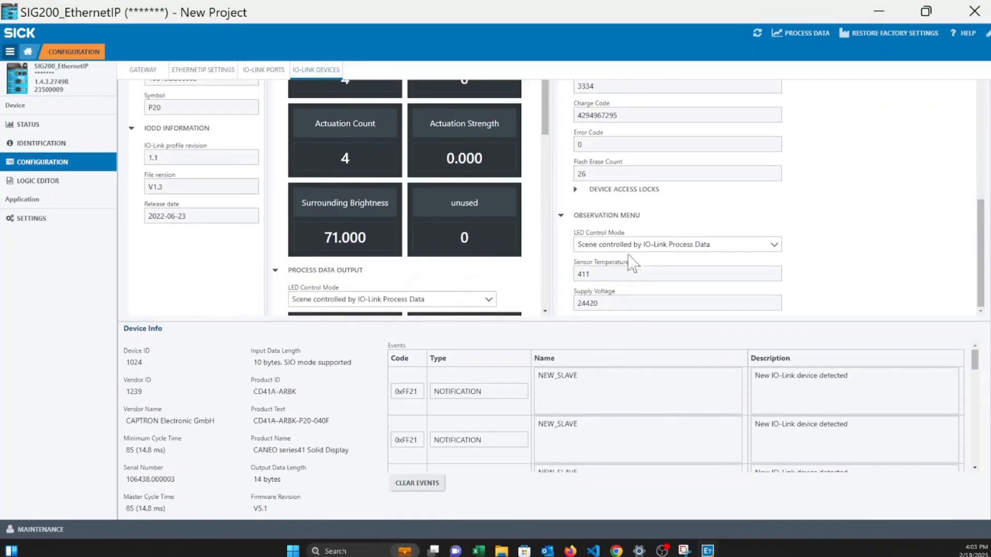
scroll(699, 204, up, 10)
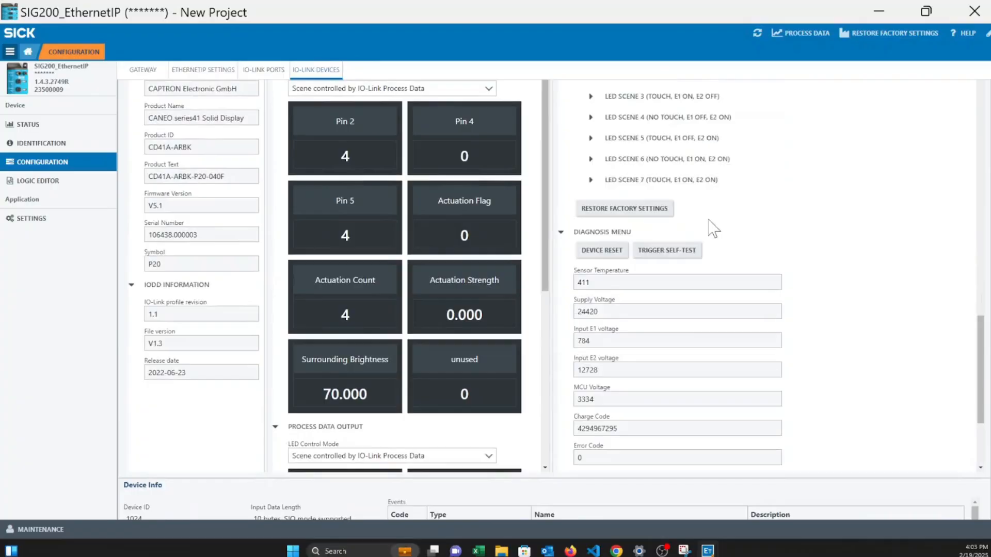
scroll(698, 206, up, 3)
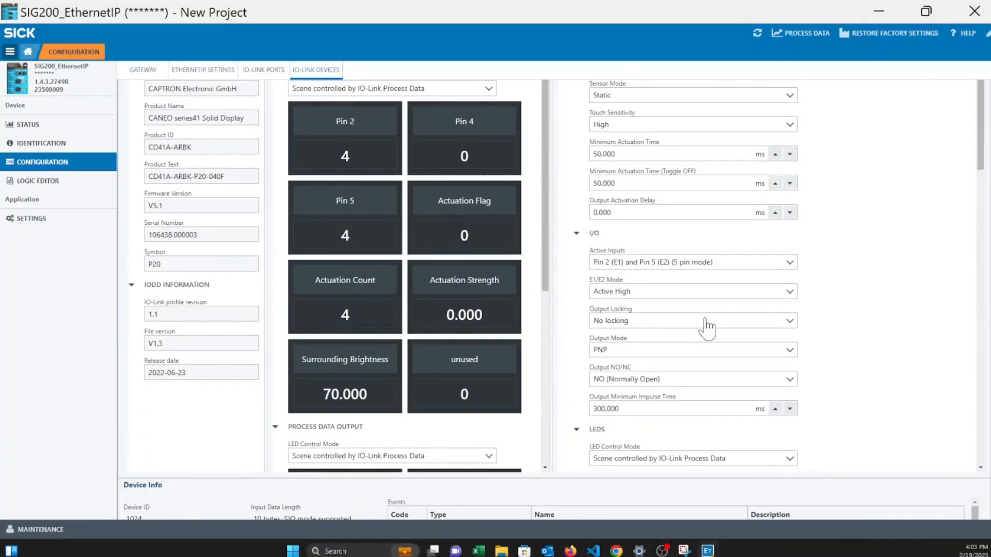
scroll(703, 327, down, 3)
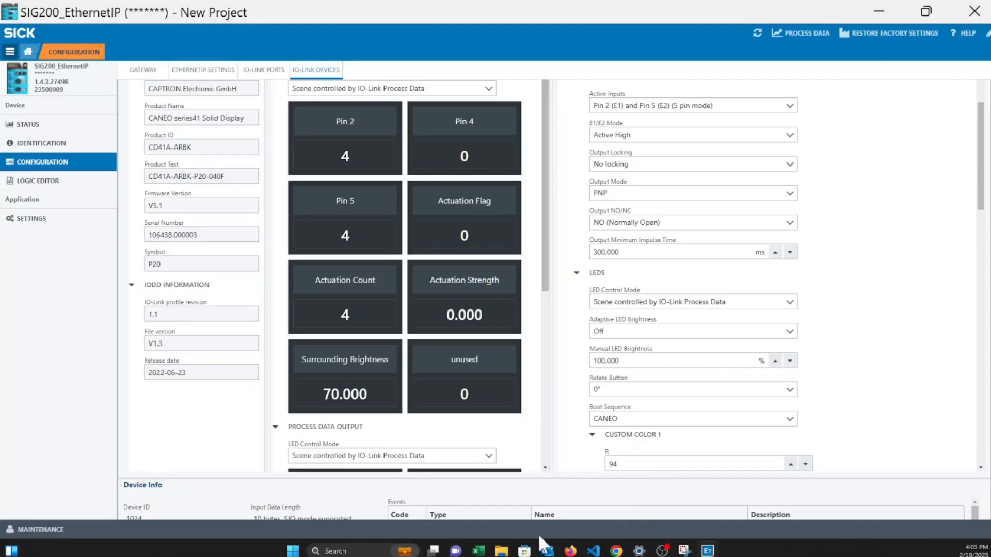
Switch to the CANEO series4x technical reference manual in Firefox and find the Process Data Output table for "Scene controlled by IO-Link Process Data".
click(502, 550)
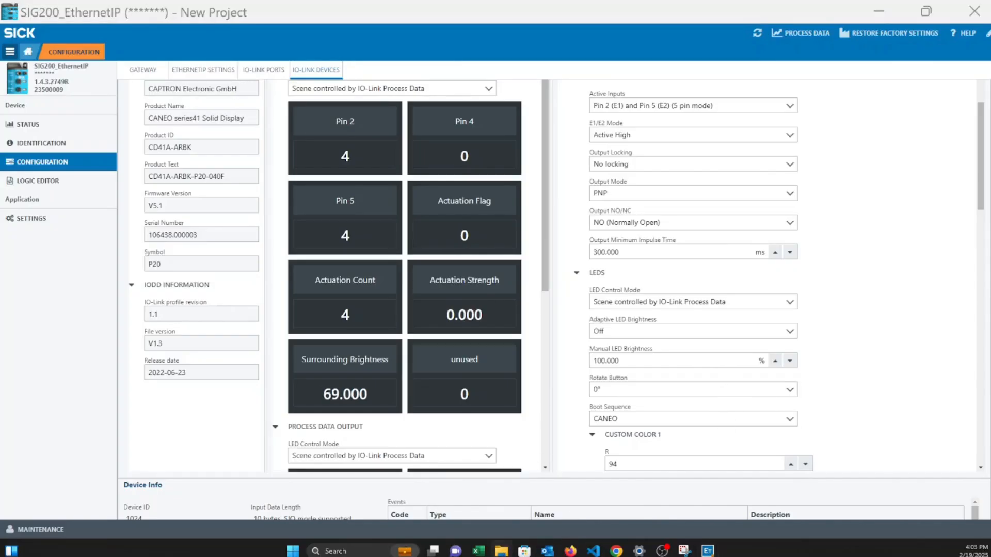
key(alt+Tab)
scroll(646, 310, up, 12)
scroll(314, 265, up, 1)
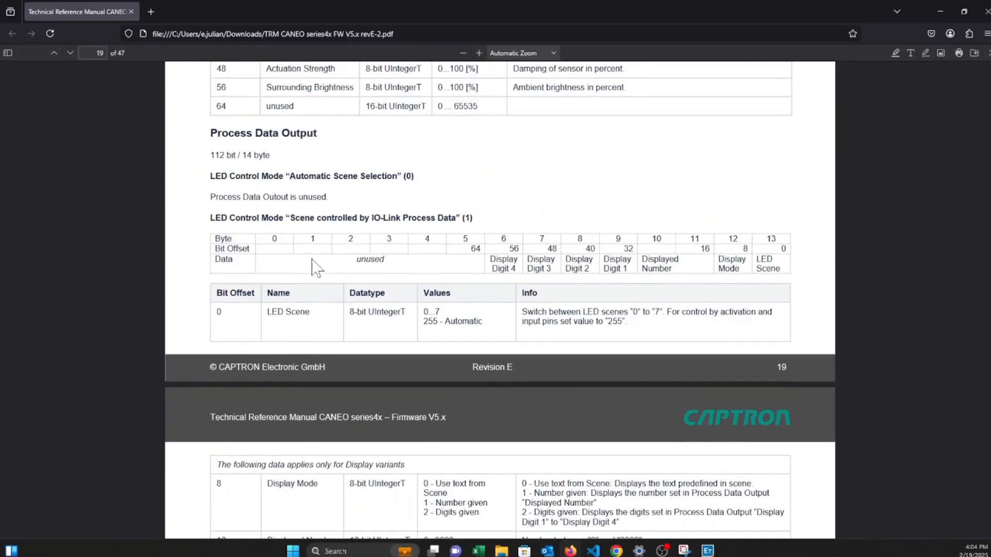
scroll(316, 248, up, 2)
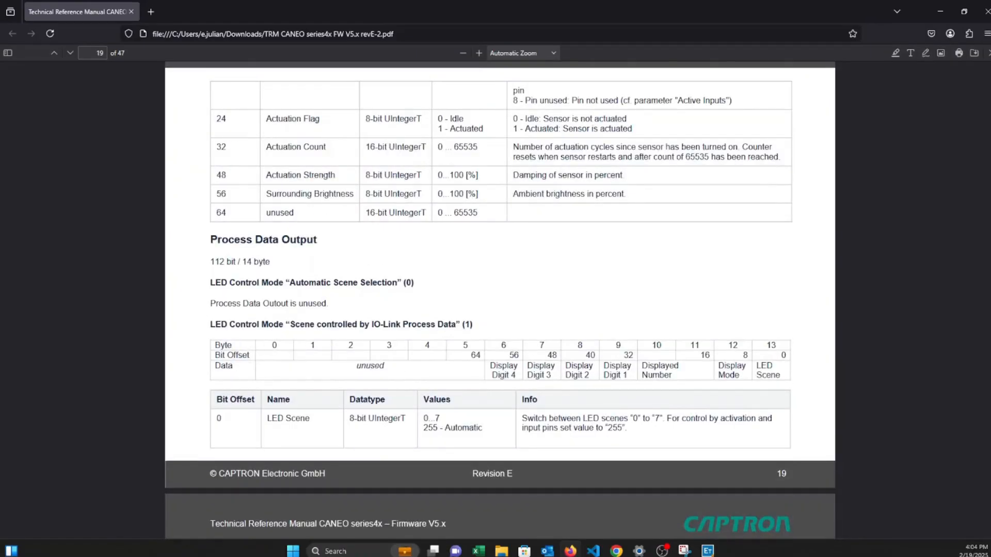
drag(210, 324, 477, 333)
scroll(549, 328, up, 1)
click(548, 330)
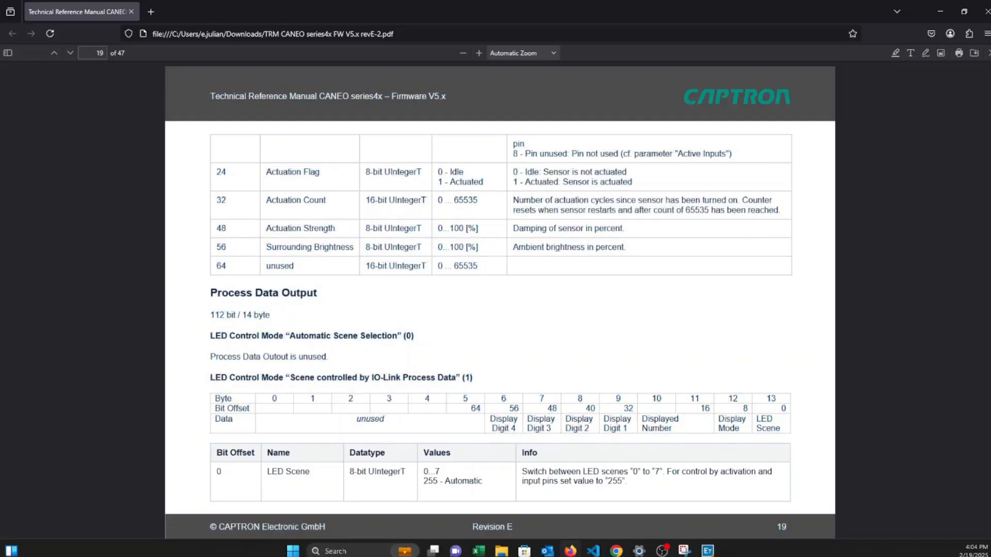
Examine the position of the LED Scene byte in the scene-controlled Process Data Output table.
drag(780, 430, 756, 418)
click(779, 420)
drag(756, 416, 782, 430)
click(782, 431)
scroll(774, 402, down, 3)
scroll(748, 386, down, 4)
scroll(743, 380, up, 5)
drag(753, 370, 793, 381)
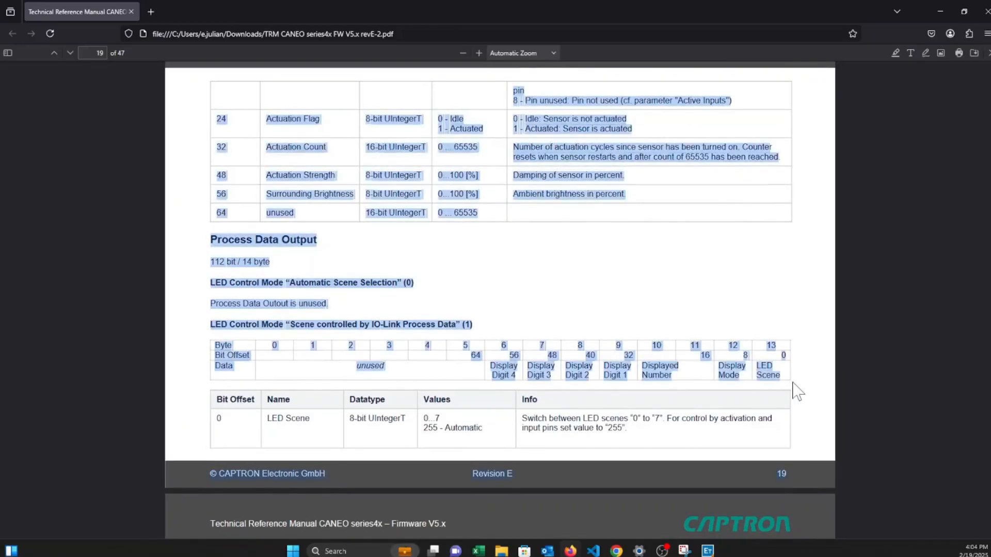
click(792, 380)
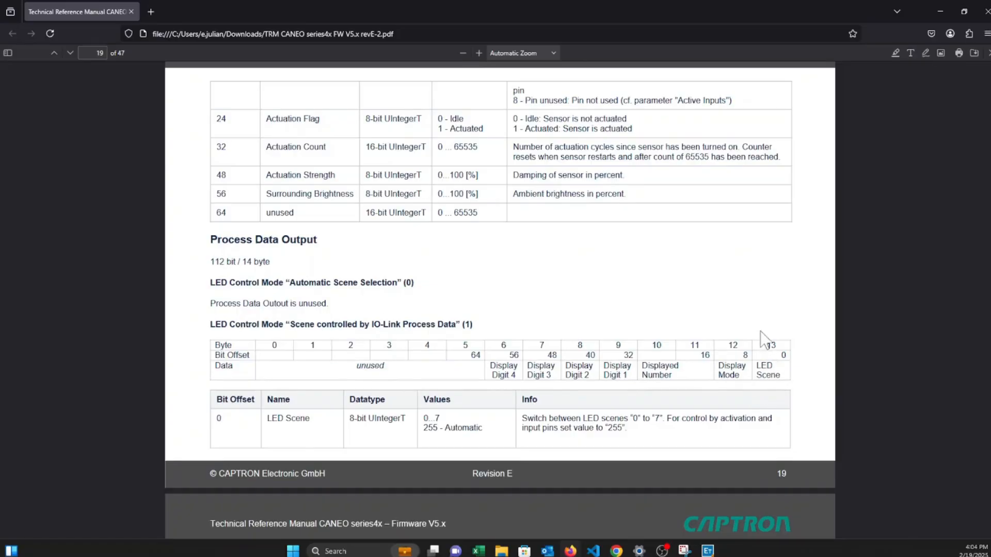
drag(757, 364, 786, 382)
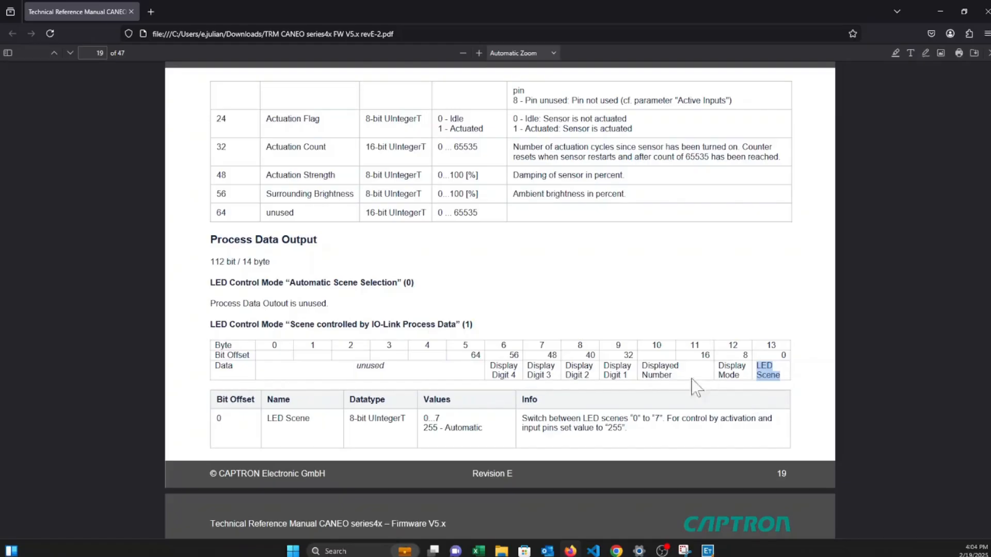
Read the description of the permitted LED Scene values in the Process Data Output table.
scroll(364, 380, down, 2)
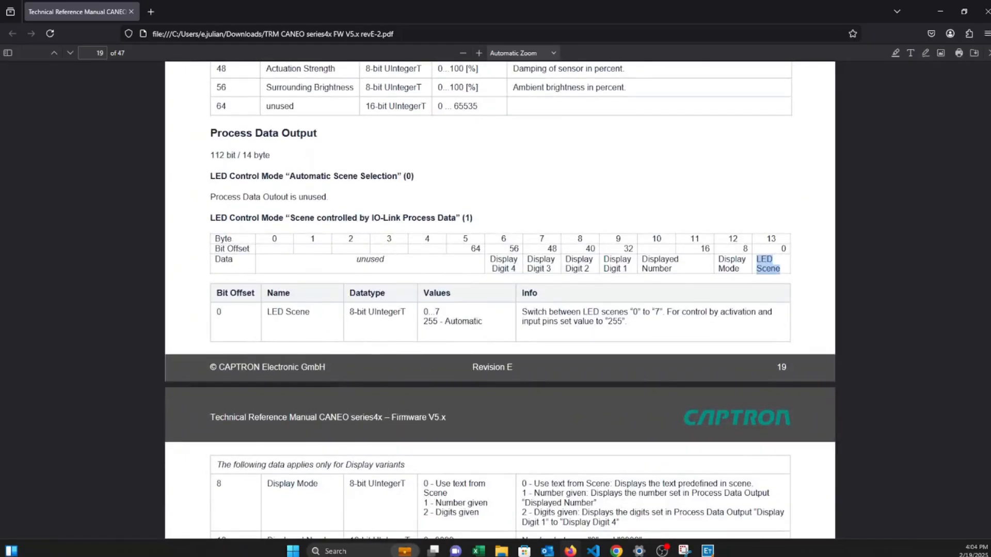
click(523, 320)
drag(521, 311, 646, 330)
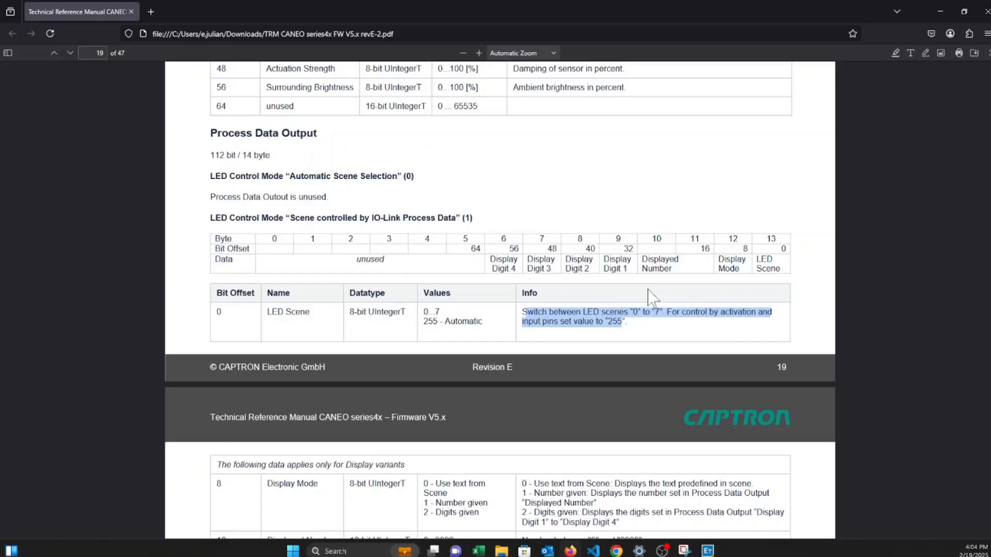
click(515, 323)
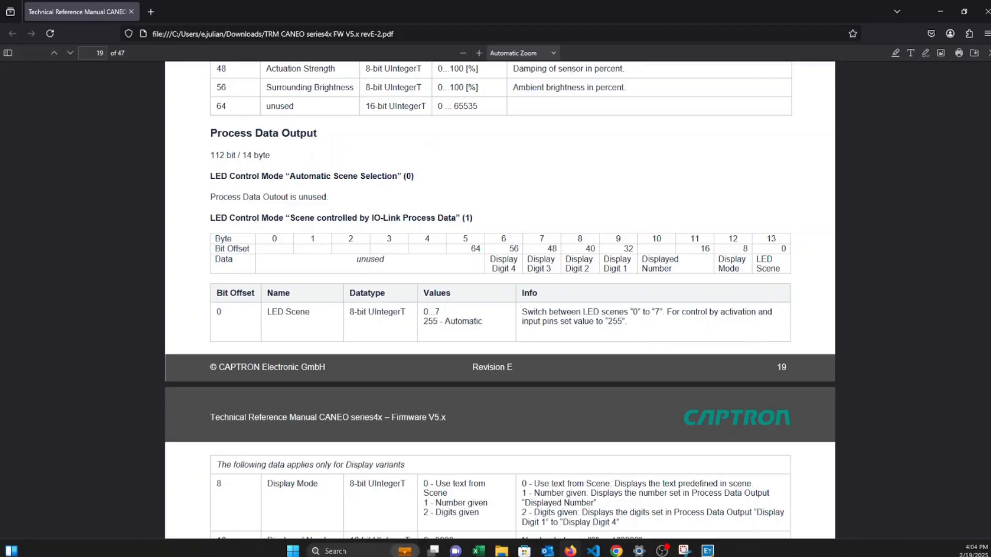
scroll(614, 348, down, 1)
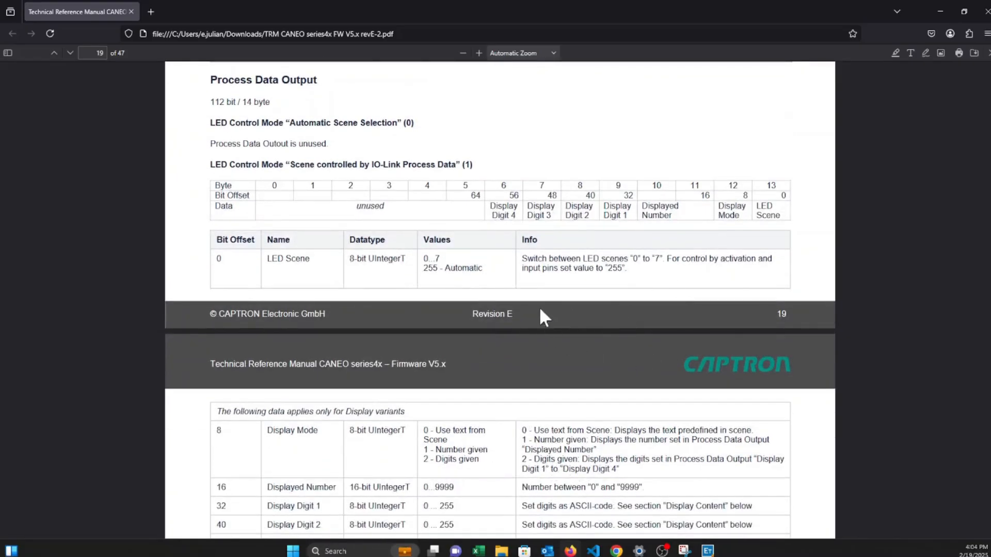
drag(519, 258, 630, 281)
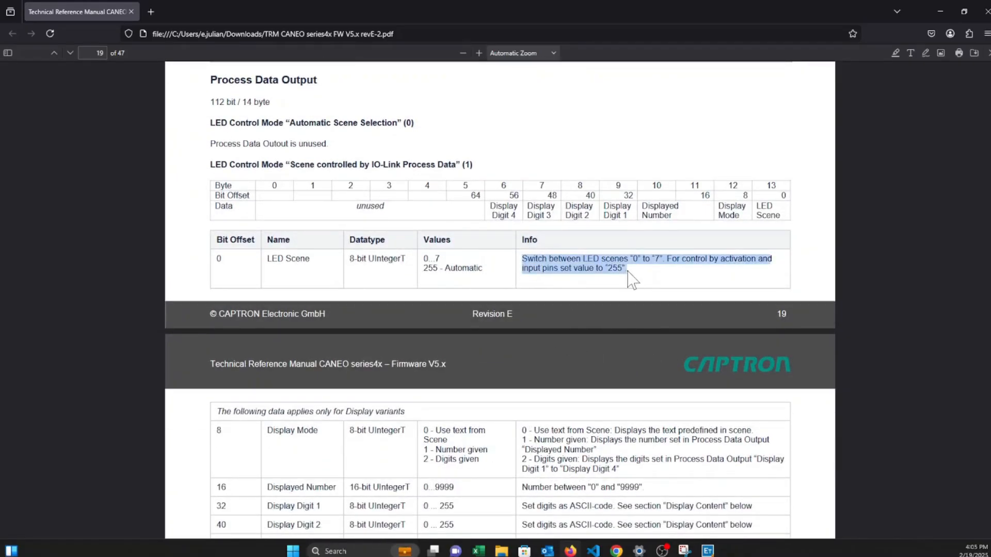
click(631, 279)
Read the Display Mode option "Number given" and locate the Displayed Number bytes in the scene-controlled byte layout.
scroll(578, 300, down, 3)
scroll(579, 299, up, 1)
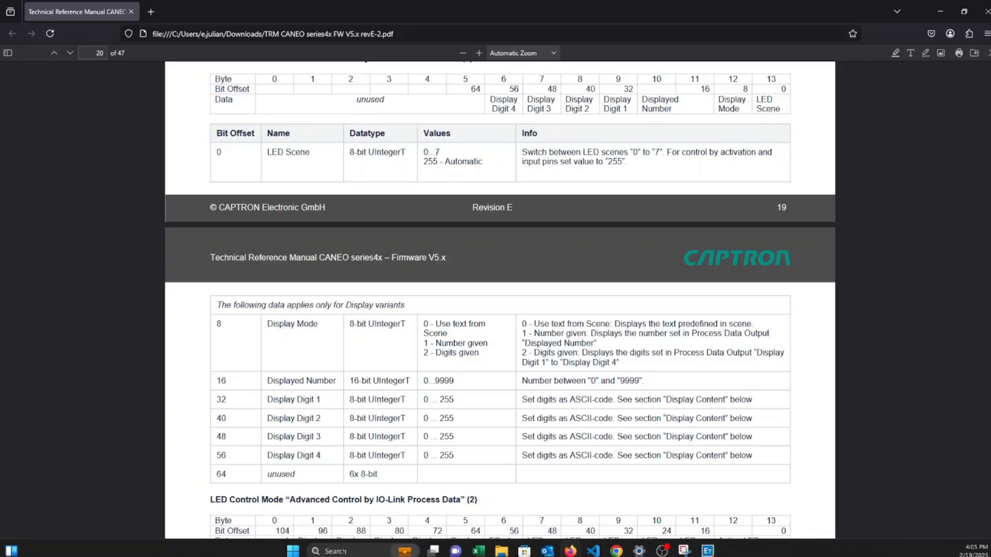
drag(528, 333, 583, 333)
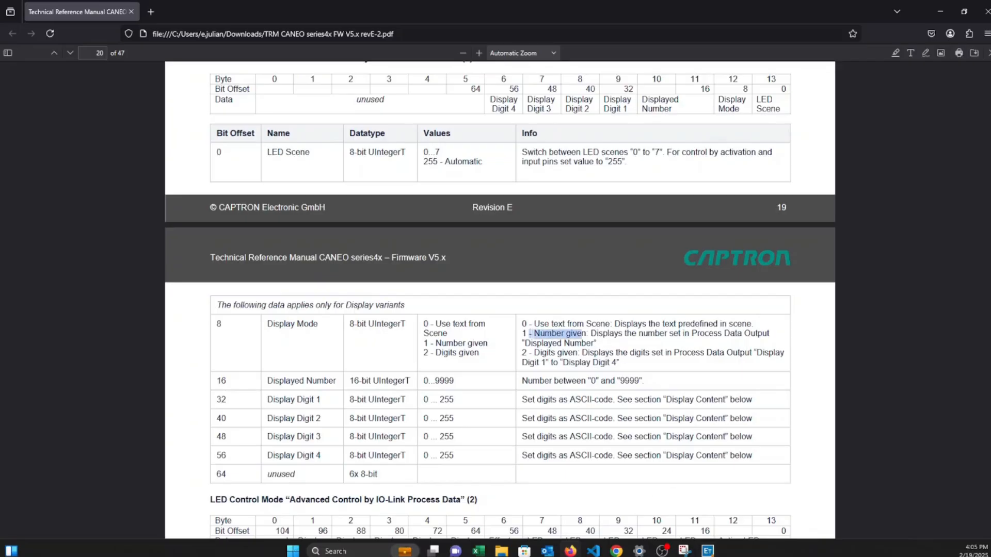
drag(525, 338, 646, 168)
scroll(650, 167, up, 2)
drag(640, 205, 677, 219)
click(643, 207)
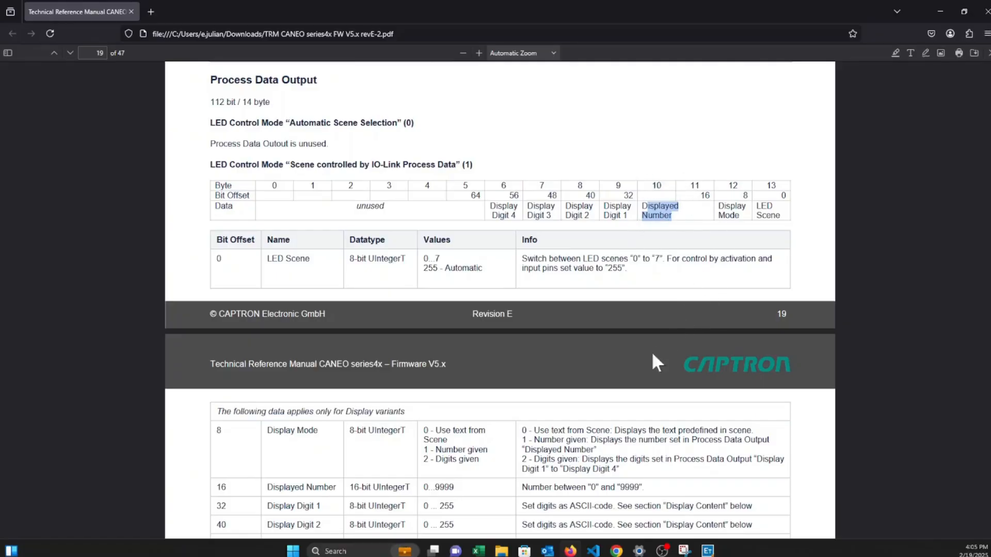
scroll(500, 300, down, 1)
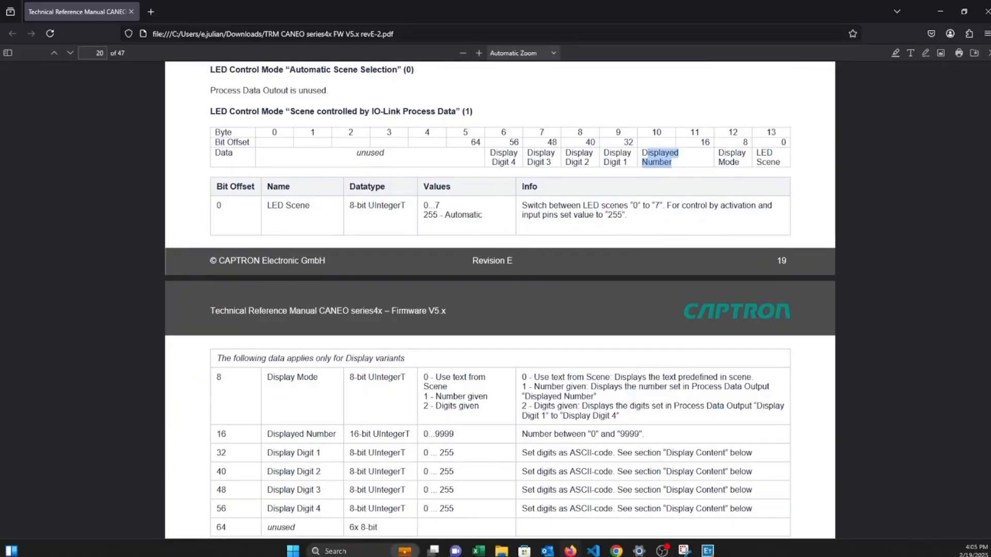
Read the Display Mode option "Digits given" and locate the Display Digit 1 to Display Digit 4 bytes in the byte layout.
drag(528, 409, 604, 407)
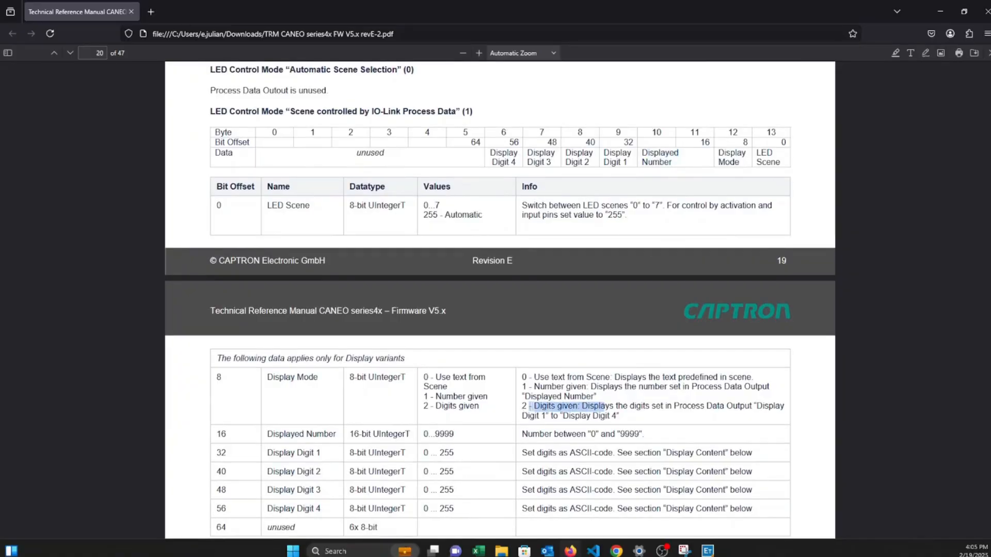
click(608, 408)
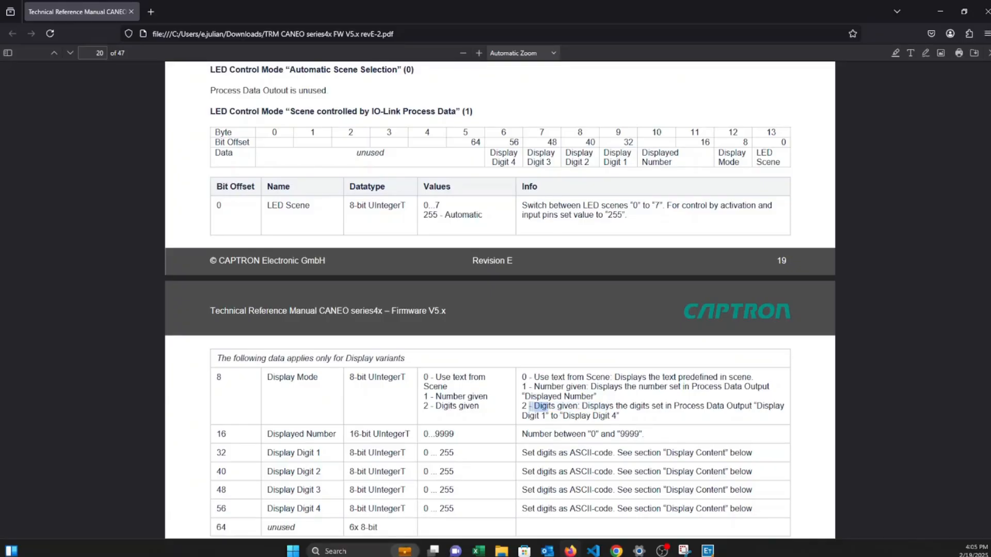
drag(530, 408, 626, 417)
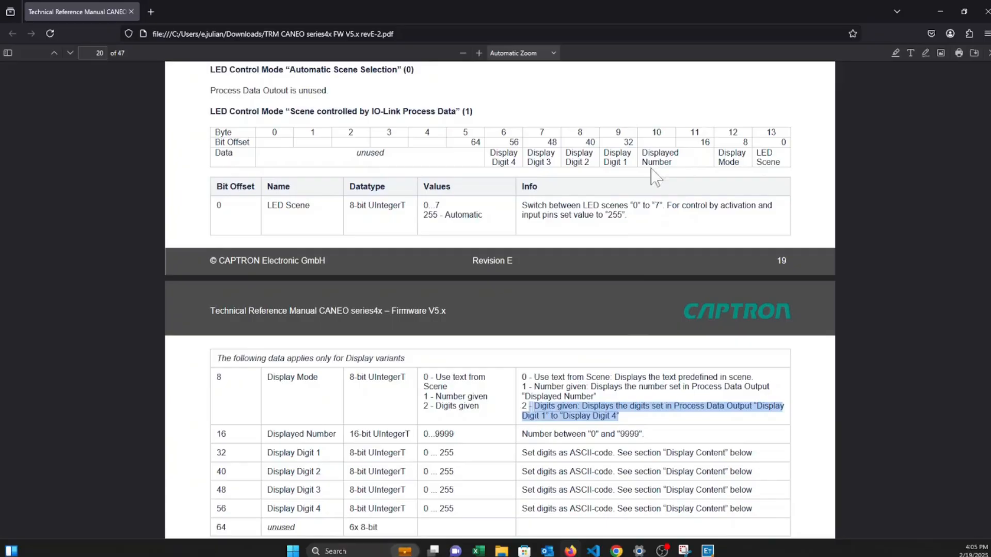
drag(628, 164, 490, 135)
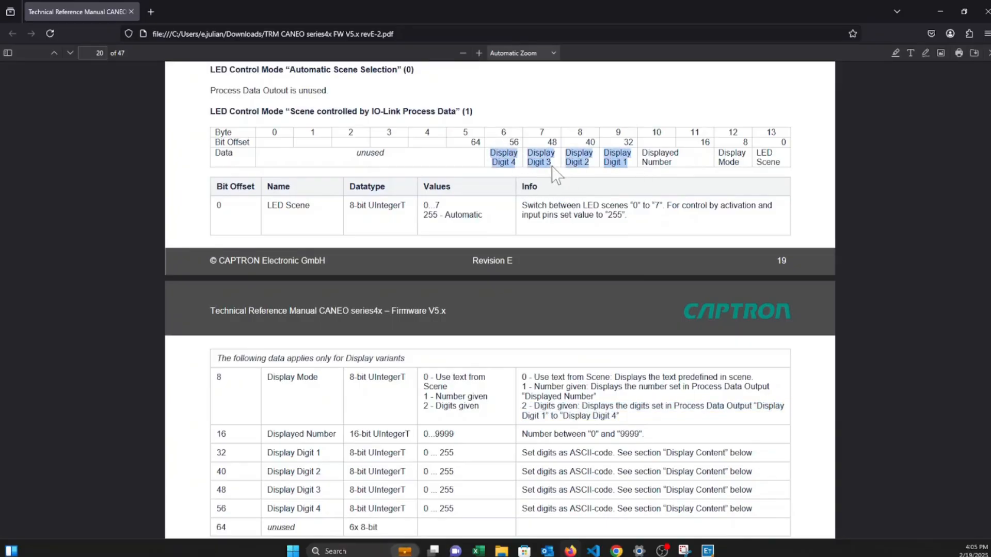
click(526, 167)
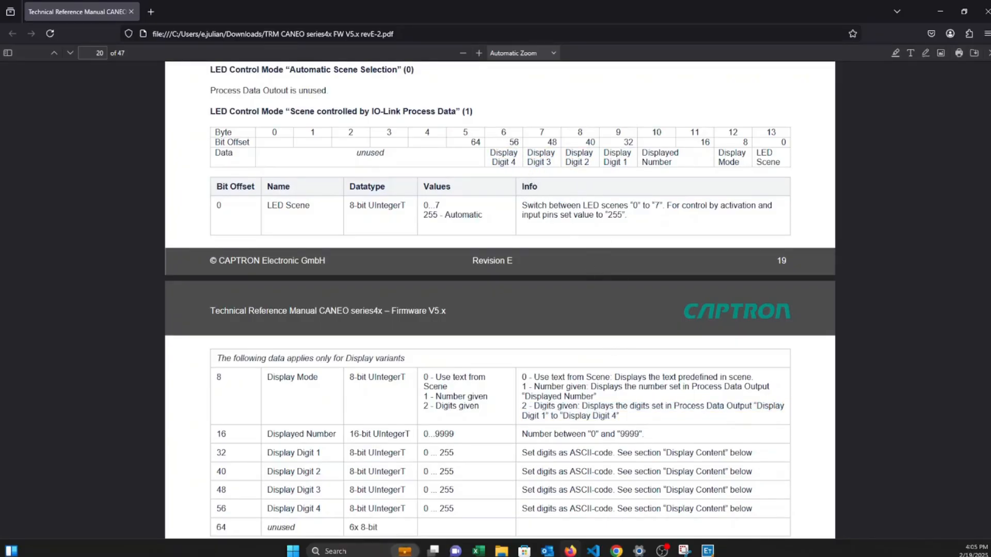
drag(494, 133, 566, 162)
click(563, 160)
drag(490, 151, 631, 156)
scroll(601, 348, down, 3)
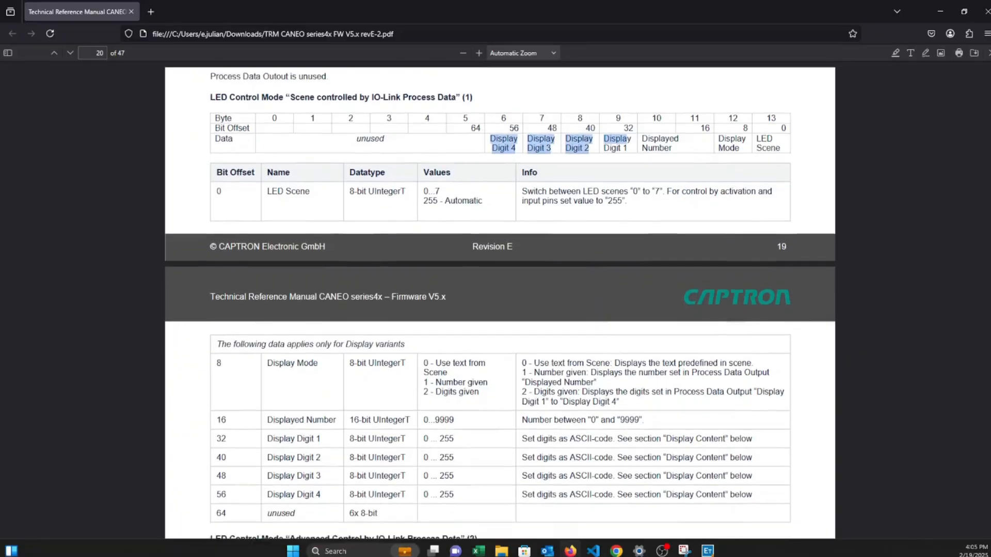
scroll(624, 348, up, 5)
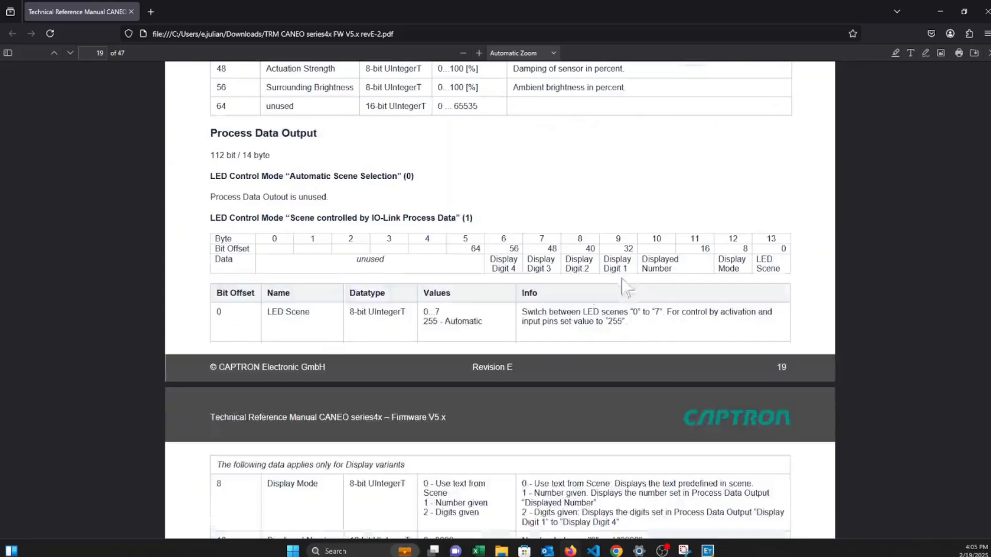
Check the permitted value range of the Displayed Number field in the manual.
drag(675, 260, 642, 263)
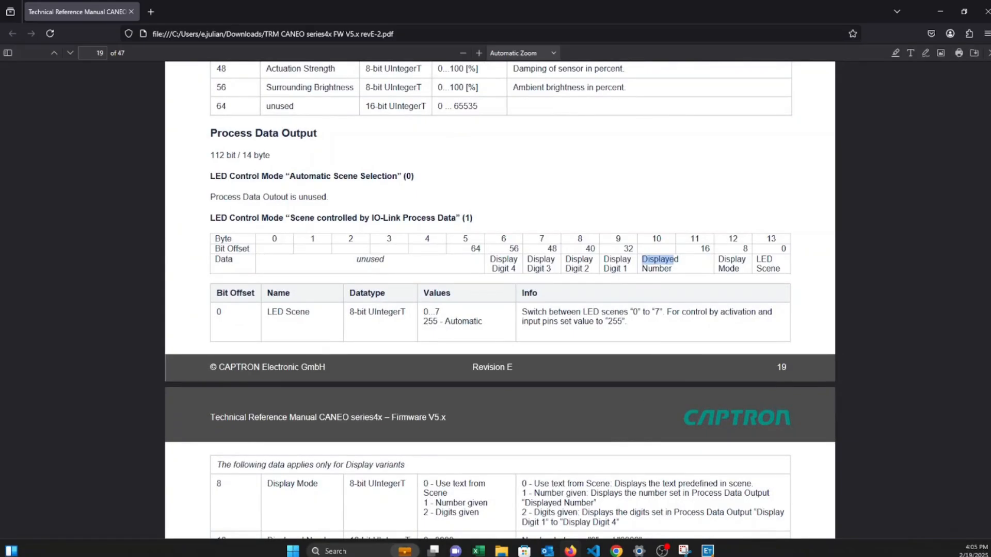
scroll(622, 308, down, 3)
click(510, 441)
drag(522, 434, 657, 439)
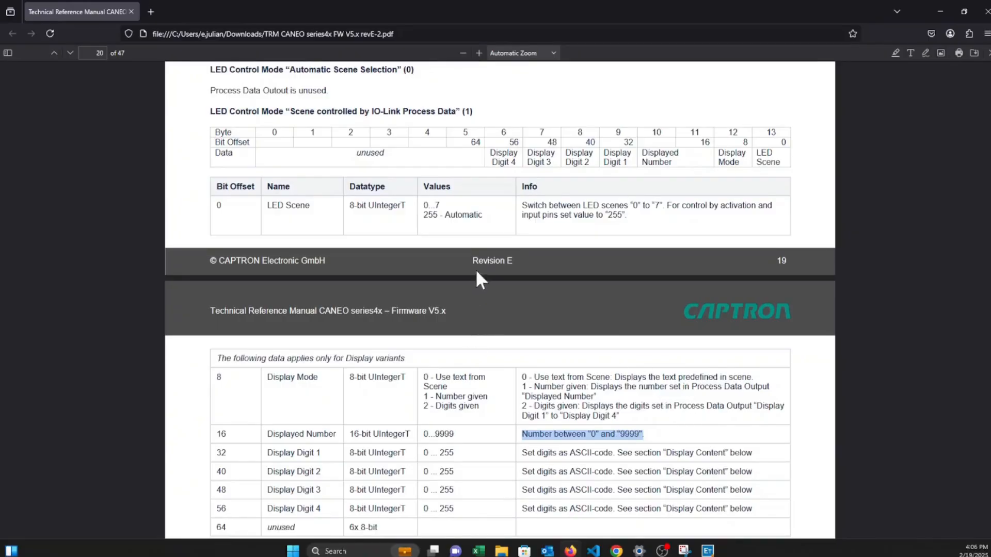
Examine the byte layout for "Advanced Control by IO-Link Process Data", including the Active LEDs bytes.
scroll(433, 165, down, 1)
scroll(431, 166, down, 5)
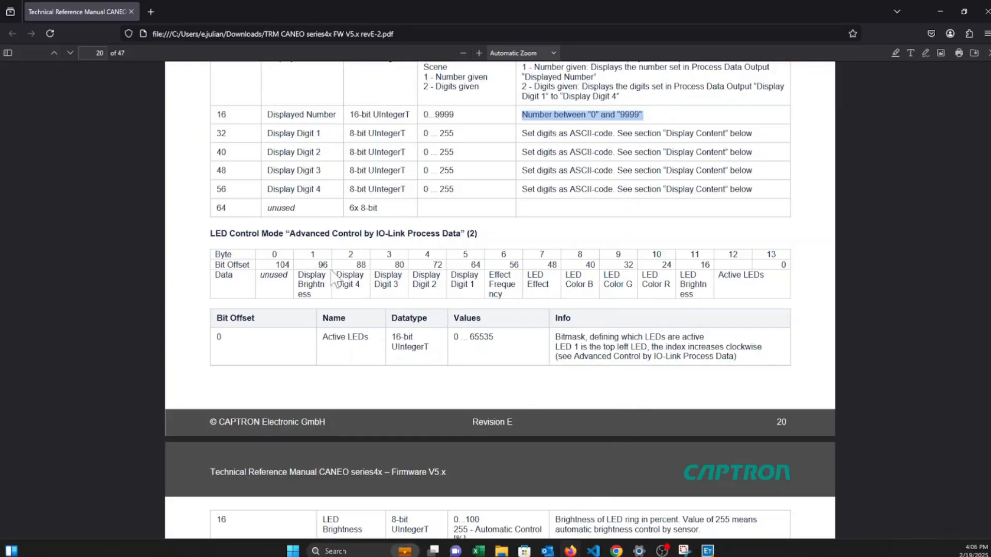
drag(208, 249, 354, 276)
drag(429, 275, 440, 275)
mouse_move(766, 279)
mouse_down()
mouse_move(732, 277)
mouse_move(769, 279)
mouse_up()
click(718, 278)
click(770, 277)
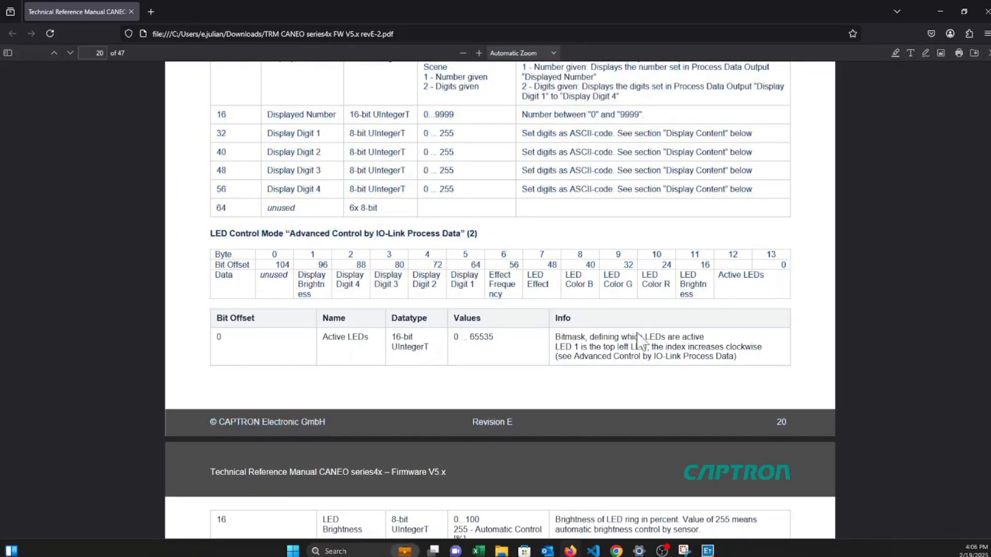
Review the advanced control entries for LED brightness, LED color, LED effect, effect frequency and the display digits.
scroll(577, 320, down, 1)
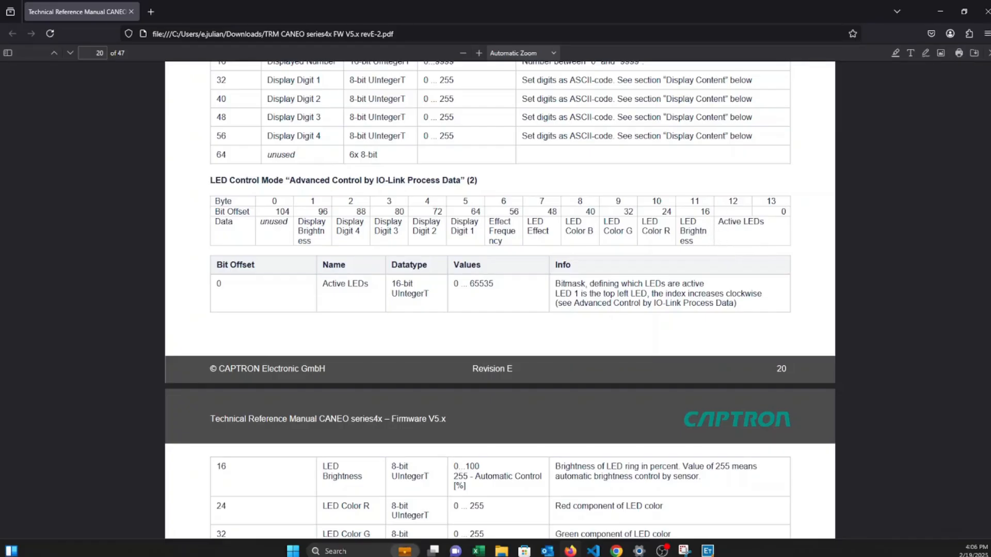
drag(679, 222, 678, 217)
click(677, 223)
scroll(469, 253, down, 3)
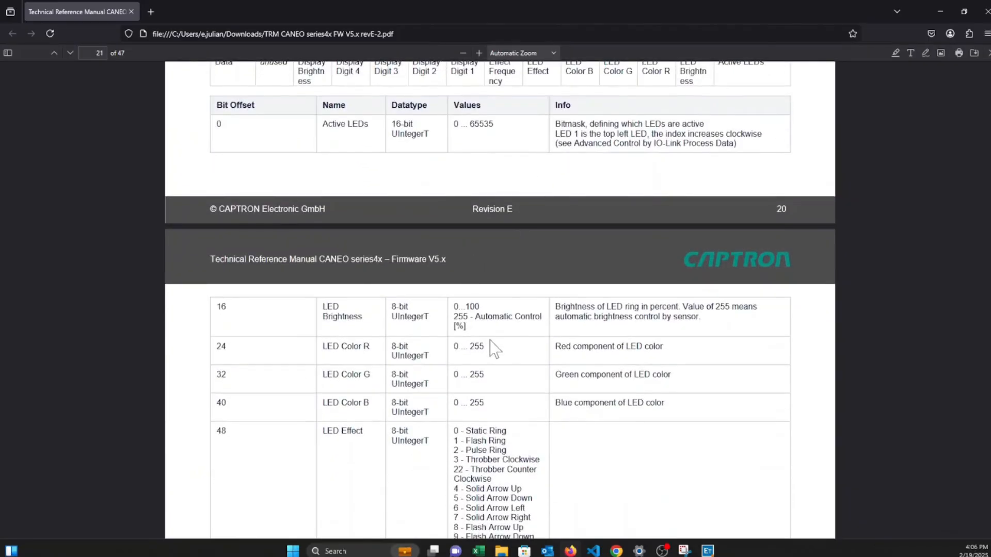
scroll(491, 347, down, 2)
scroll(500, 300, down, 6)
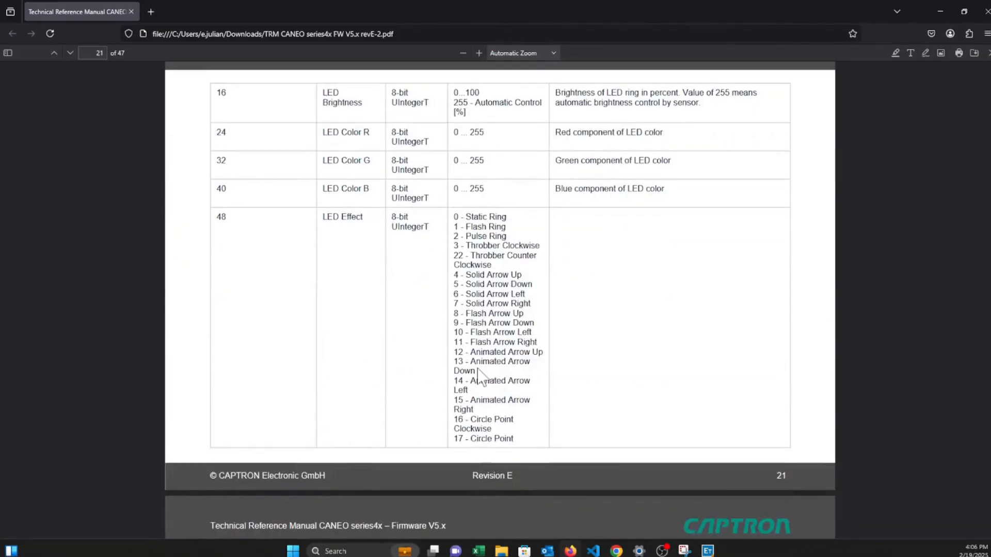
scroll(500, 312, down, 3)
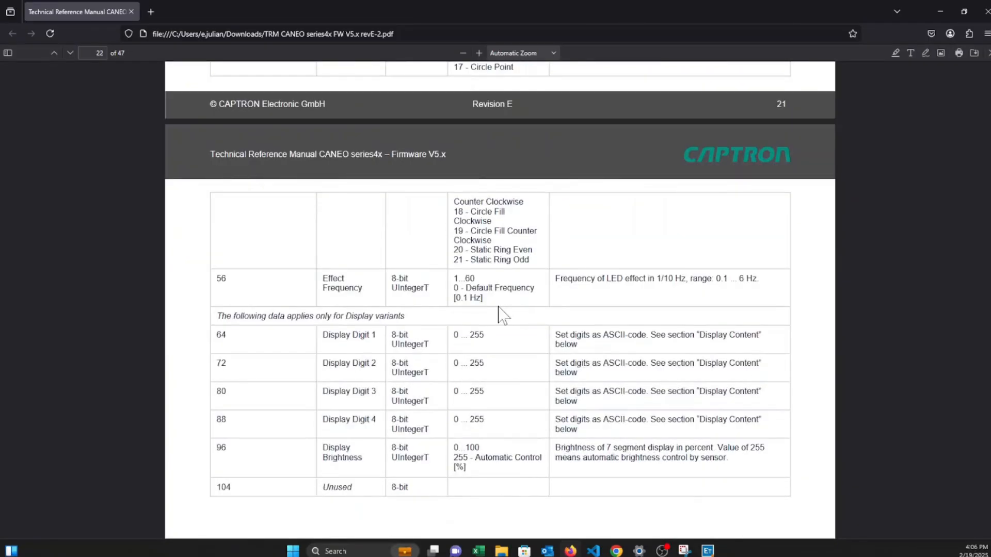
Switch back to the SIG200 EtherNet/IP project window and open the Logic Editor to view its sensor inputs and outputs.
scroll(485, 335, up, 20)
scroll(467, 356, up, 3)
mouse_move(707, 550)
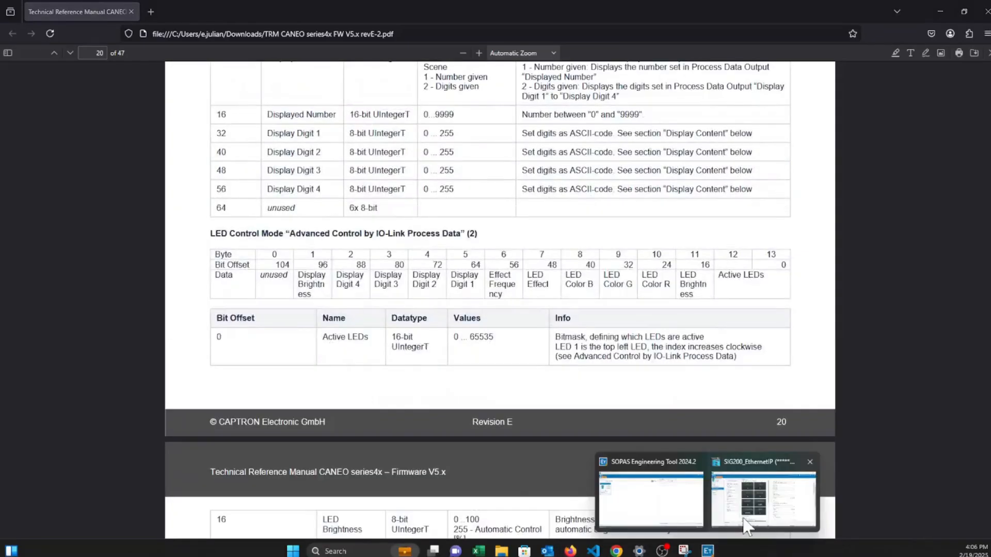
click(745, 520)
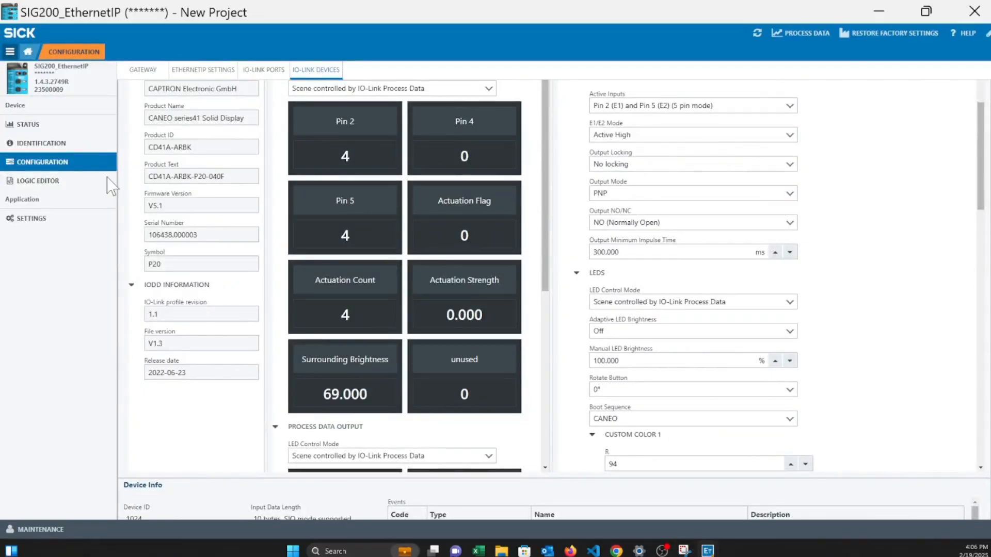
click(55, 184)
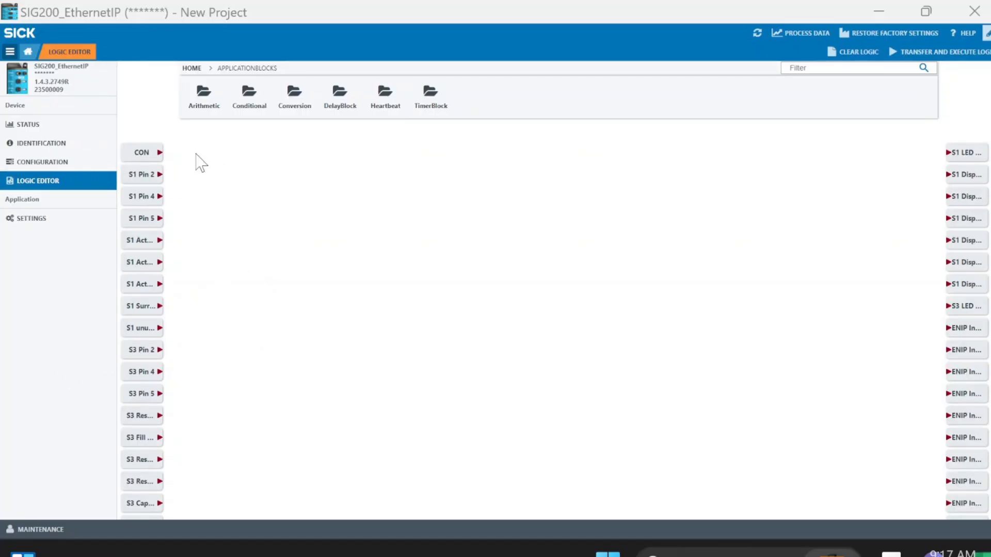
scroll(230, 166, down, 1)
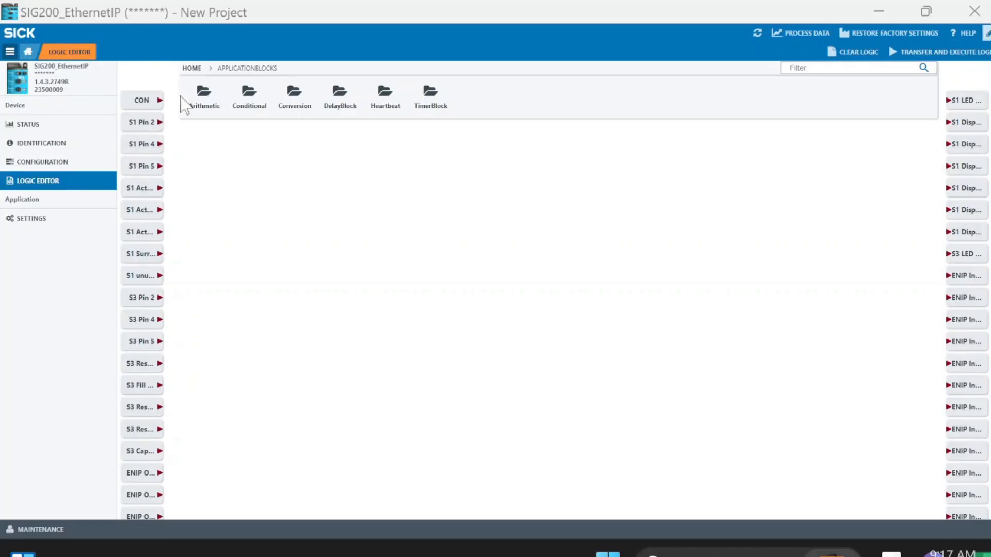
Place the CON input block on the Logic Editor canvas.
scroll(175, 138, up, 1)
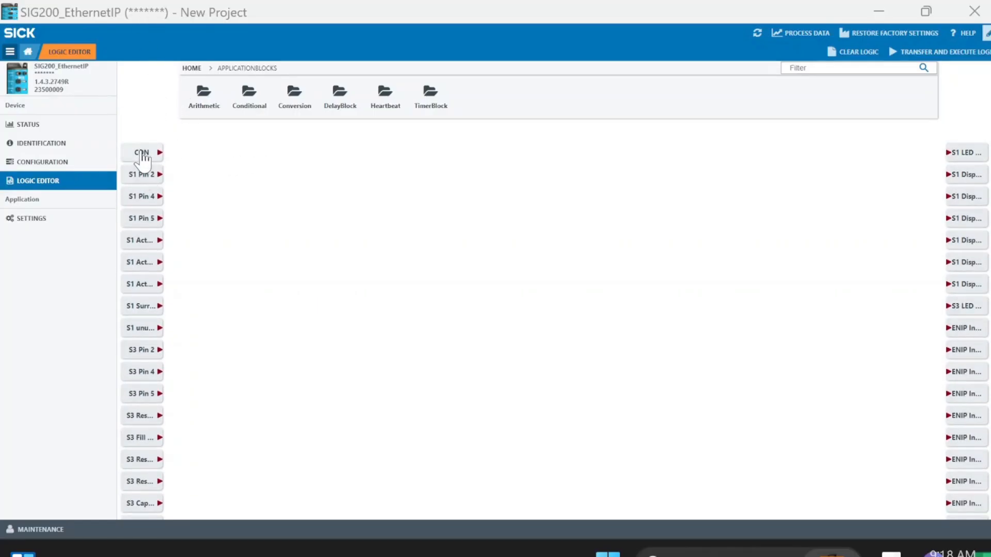
drag(166, 155, 279, 246)
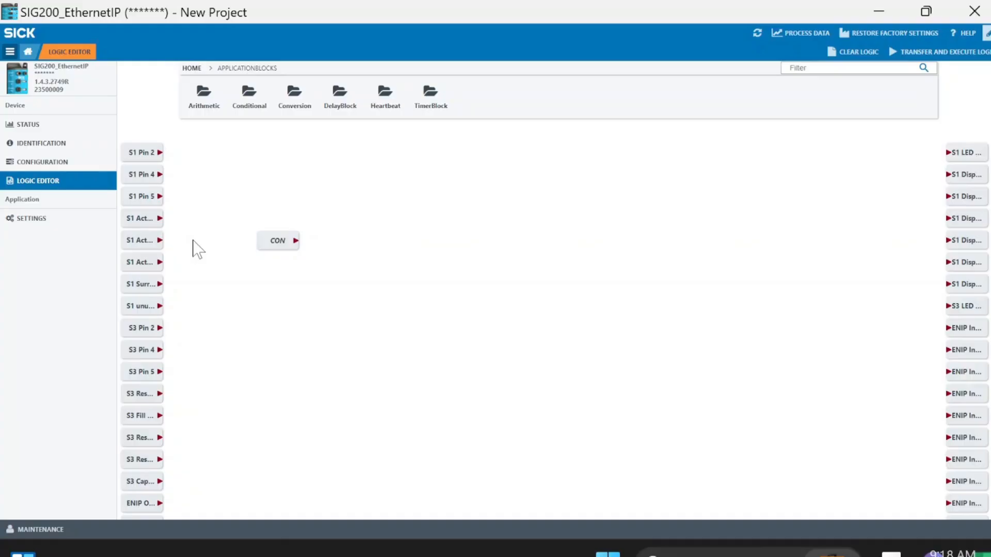
Open the Port S1 IO-Link device configuration, expand its LEDs parameters and review the process data output fields such as LED Scene.
click(52, 144)
click(59, 163)
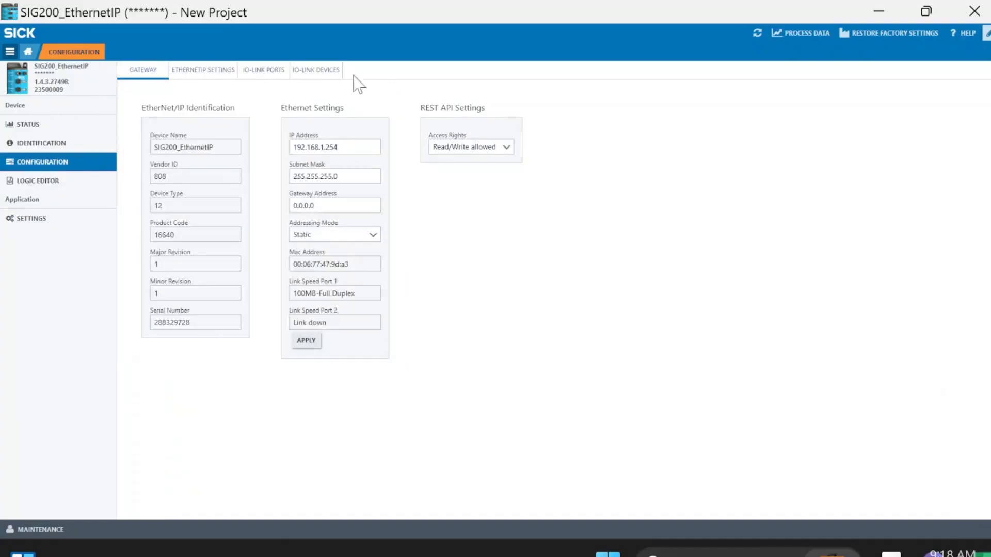
click(299, 72)
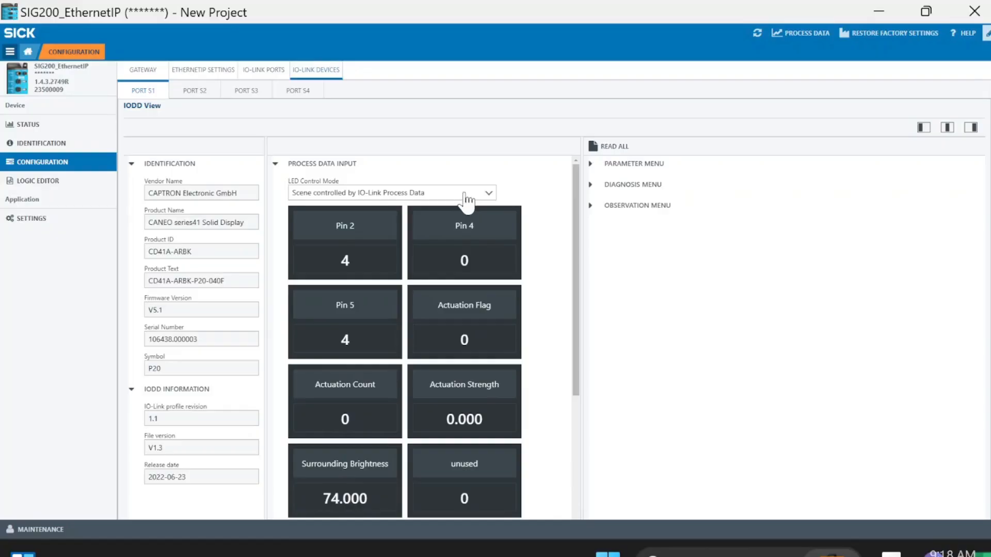
click(591, 164)
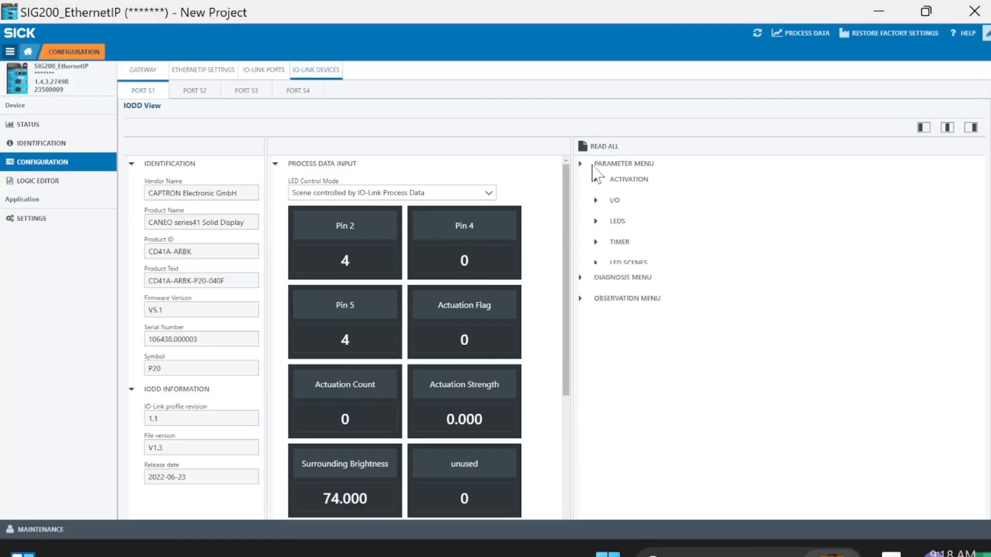
click(597, 223)
click(598, 222)
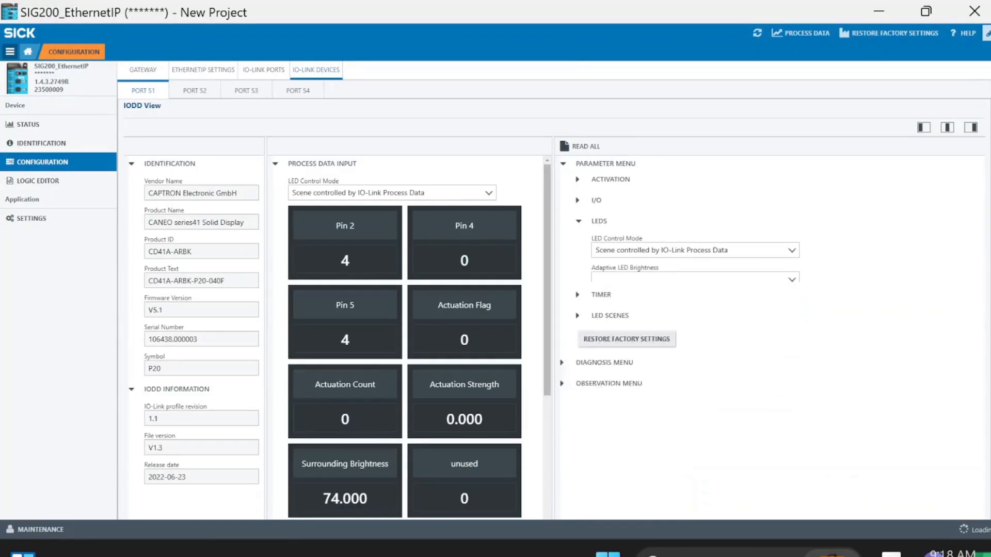
click(600, 222)
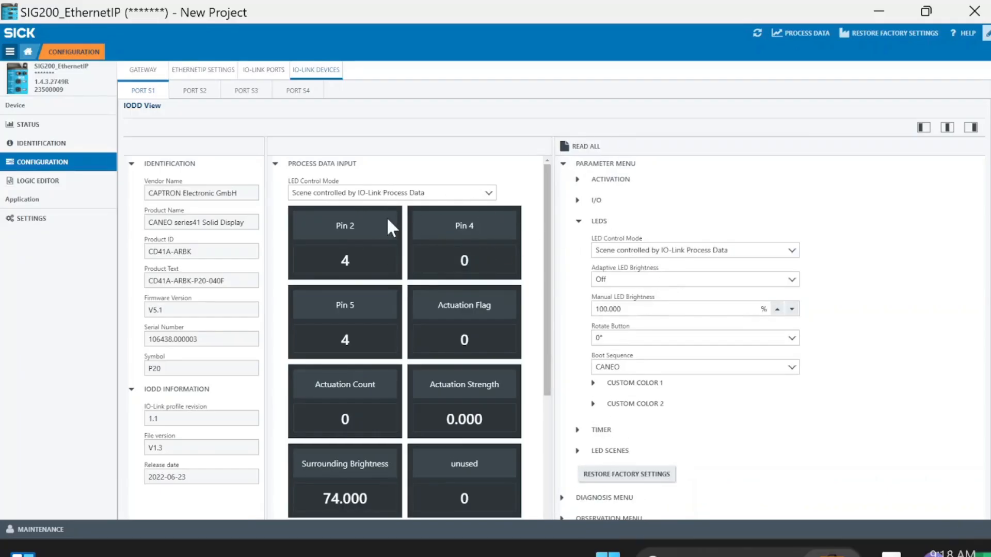
scroll(386, 229, down, 5)
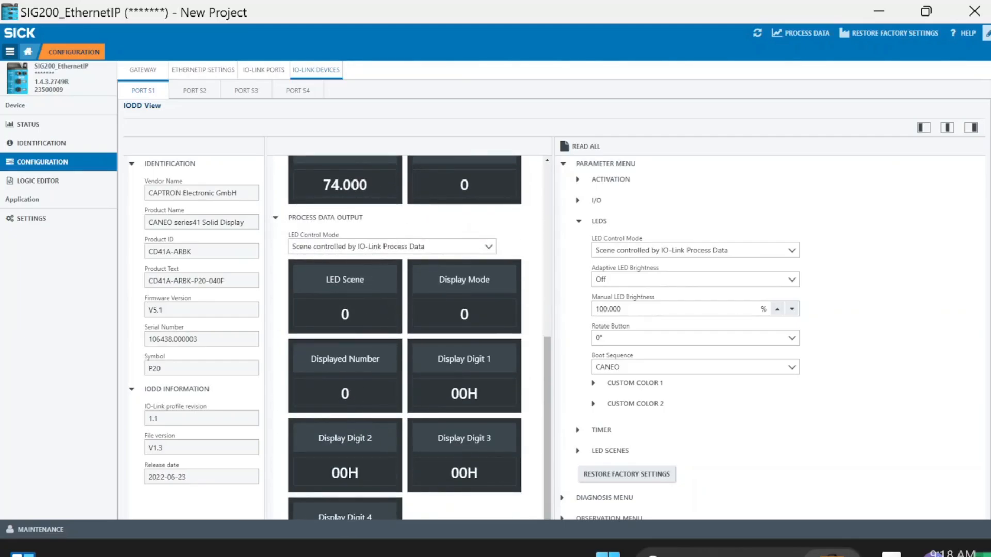
click(404, 313)
scroll(439, 288, up, 3)
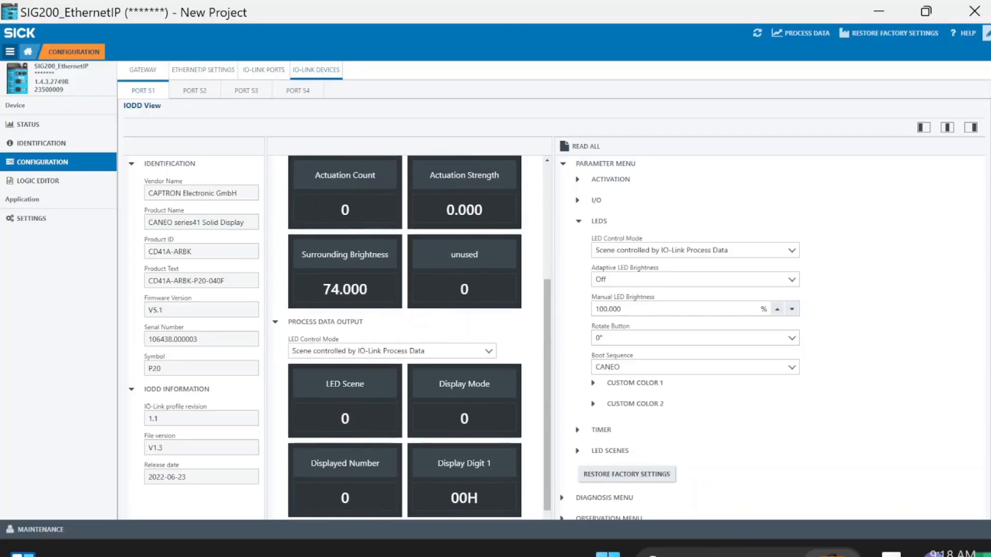
scroll(618, 424, down, 3)
scroll(618, 432, up, 3)
Expand the LED Scenes parameters of the Port S1 device and show the settings of LED Scene 0 and LED Scene 1.
click(602, 451)
scroll(601, 451, down, 3)
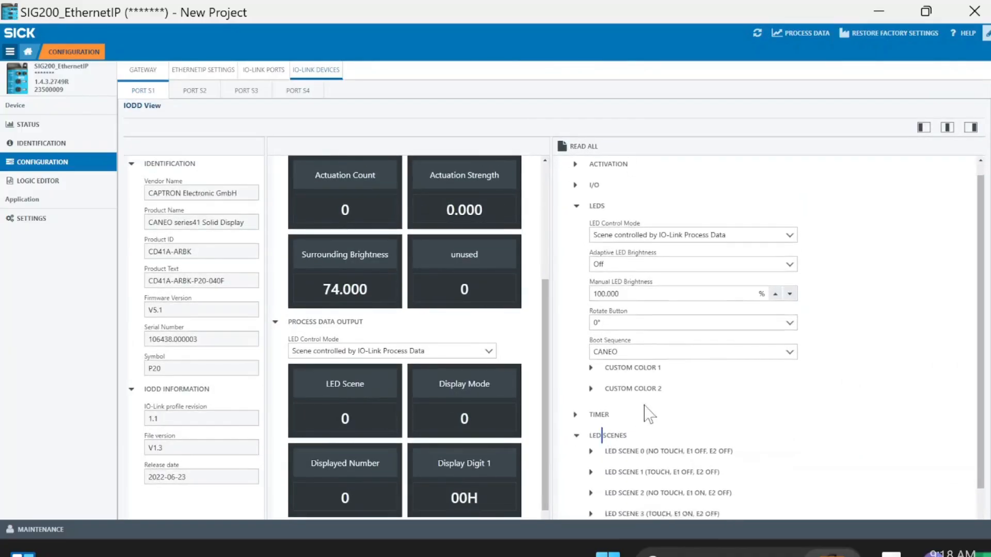
click(671, 362)
scroll(666, 444, down, 2)
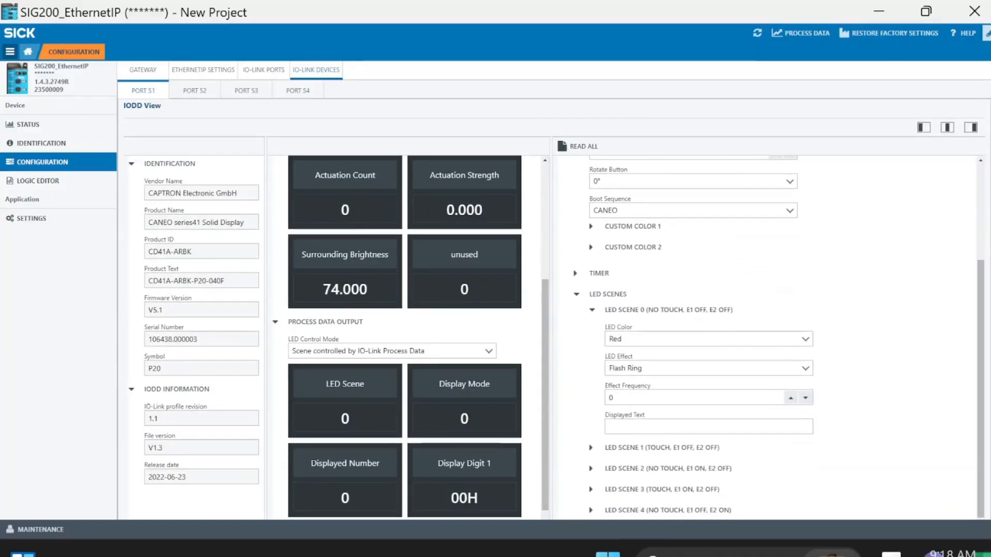
click(665, 448)
scroll(658, 403, down, 3)
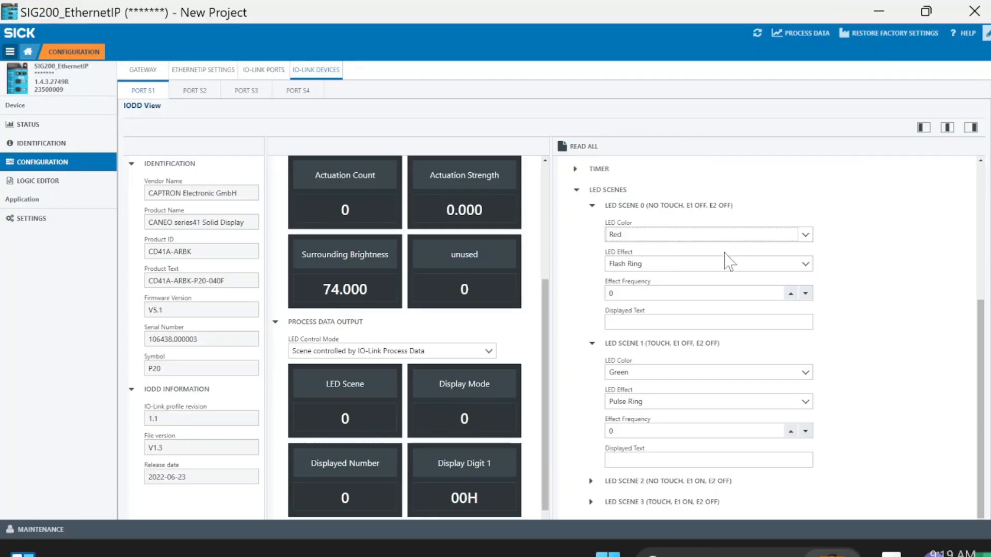
Select Red as the LED color for LED Scene 0.
click(675, 236)
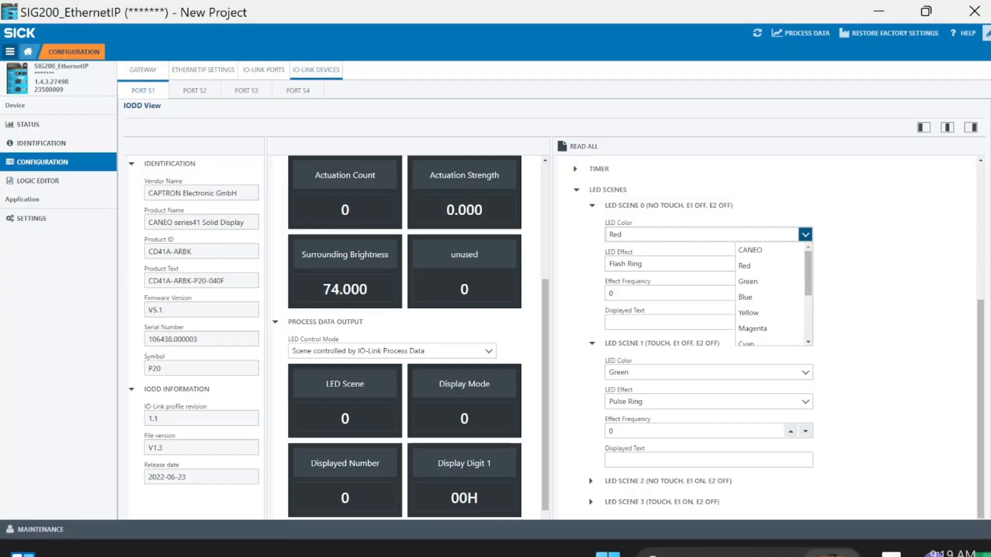
click(705, 233)
click(682, 236)
click(758, 267)
Look through the available LED effects for LED Scene 0 and set the effect to Throbber Clockwise.
click(670, 263)
scroll(728, 311, down, 3)
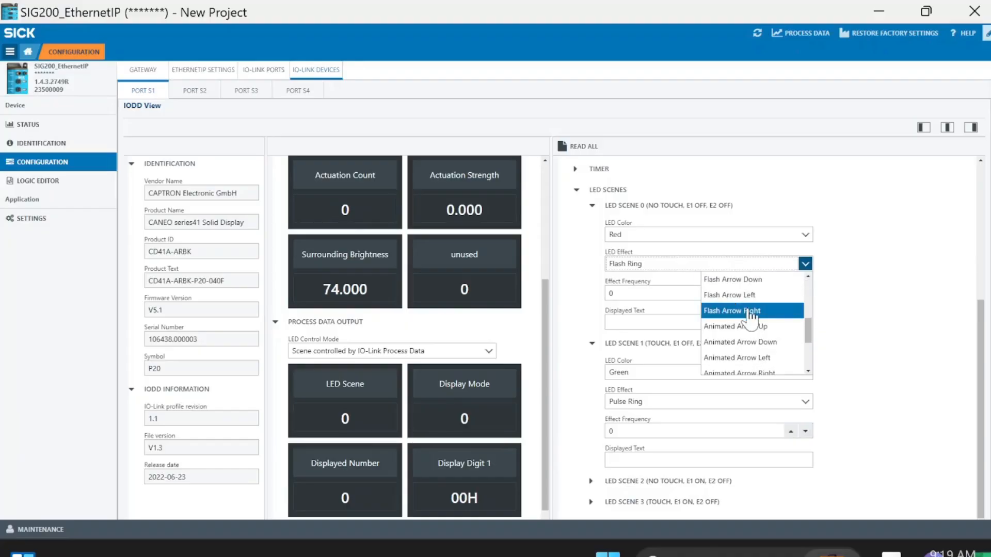
scroll(757, 316, up, 3)
scroll(756, 316, down, 5)
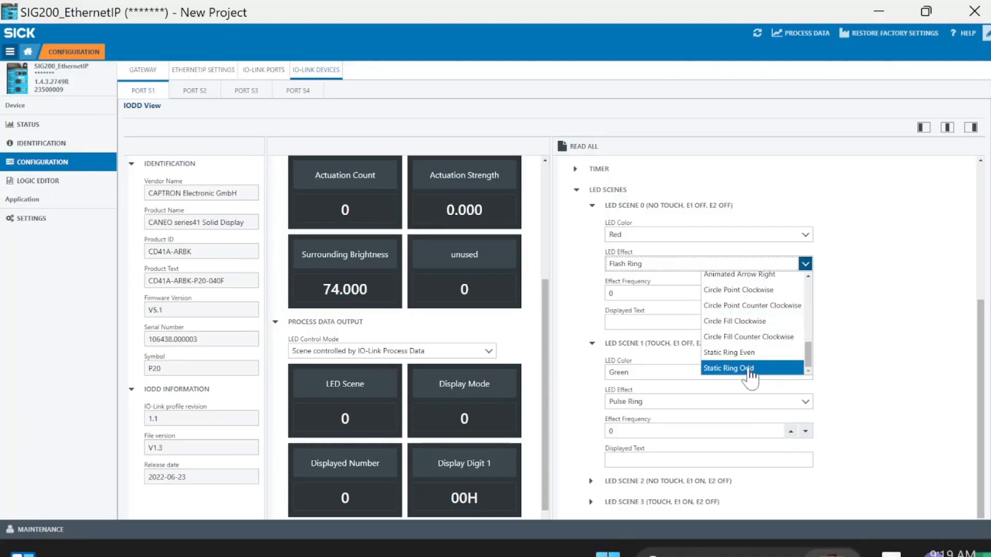
scroll(753, 330, up, 1)
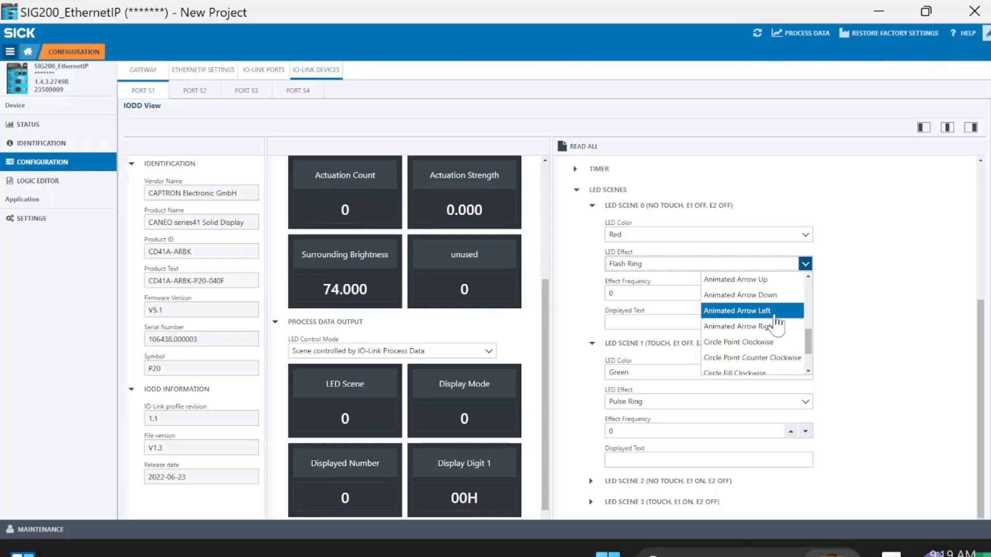
scroll(770, 310, up, 2)
scroll(770, 308, up, 3)
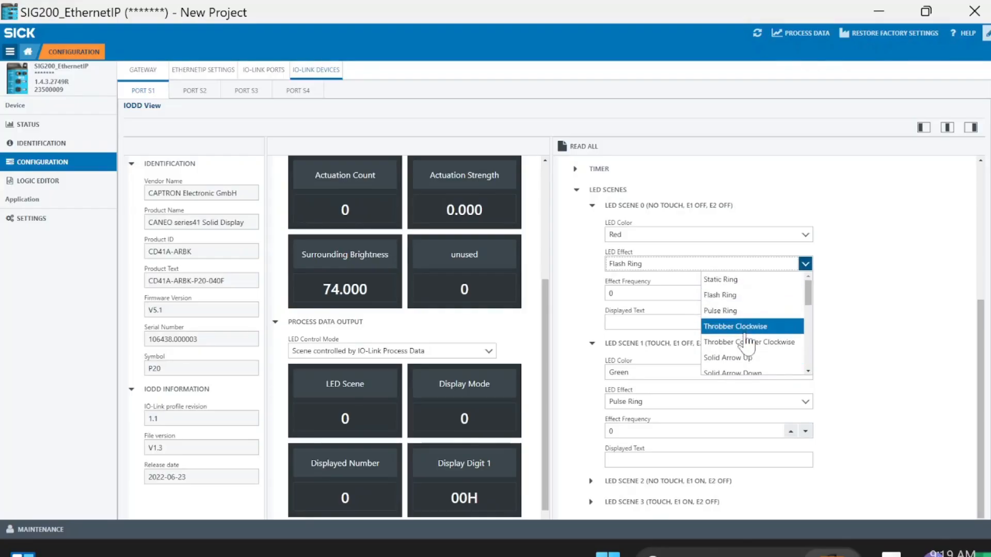
scroll(754, 333, down, 1)
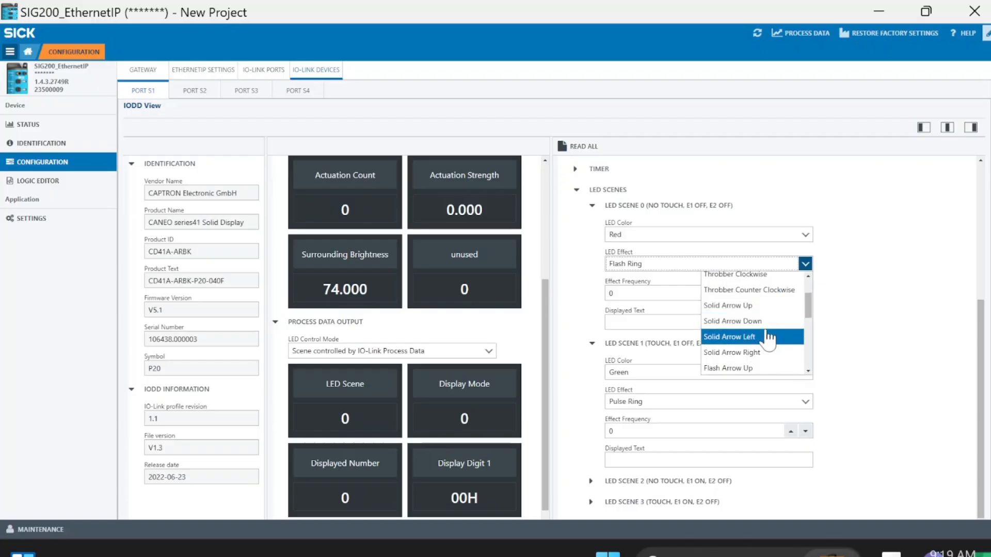
click(756, 274)
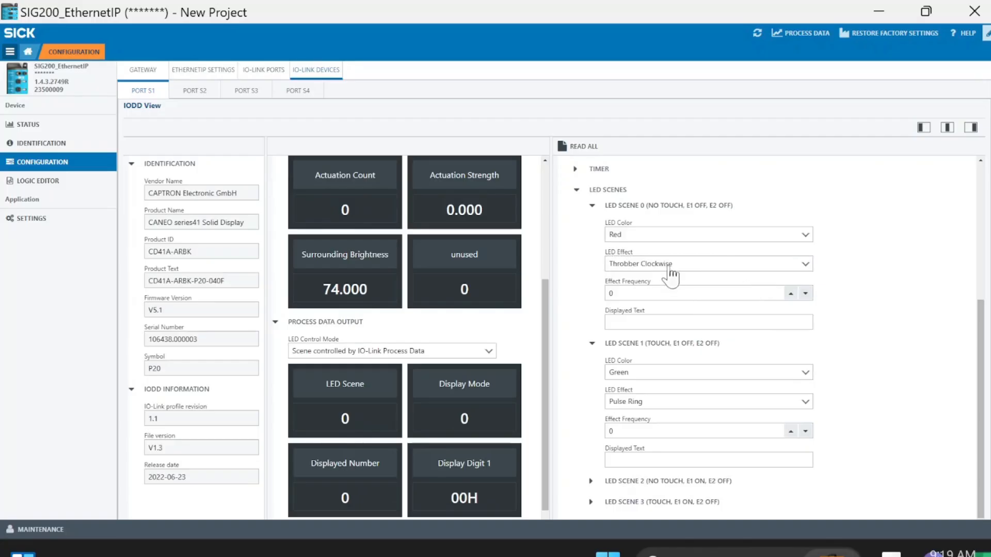
Set the effect frequency of LED Scene 0 to 5.
drag(677, 265, 598, 266)
click(625, 293)
text(5)
click(894, 267)
drag(649, 310, 602, 311)
click(575, 402)
scroll(648, 336, down, 2)
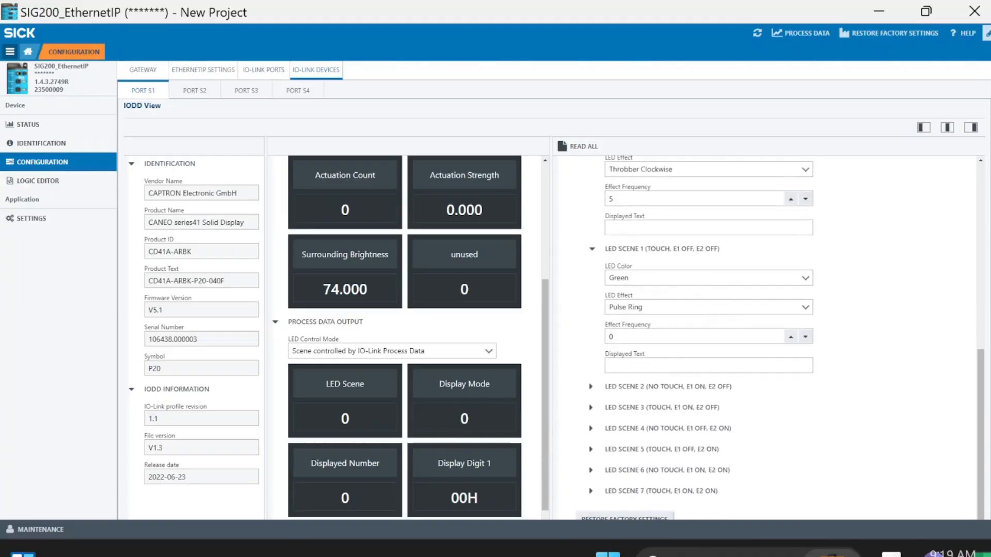
Configure LED Scene 1 with the color Green and the effect Static Ring.
click(649, 279)
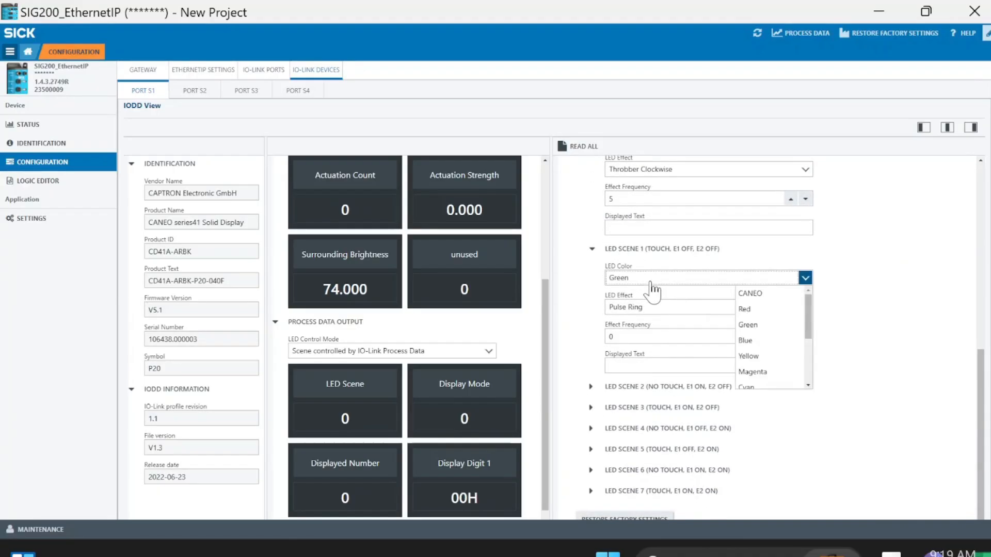
click(751, 325)
click(718, 310)
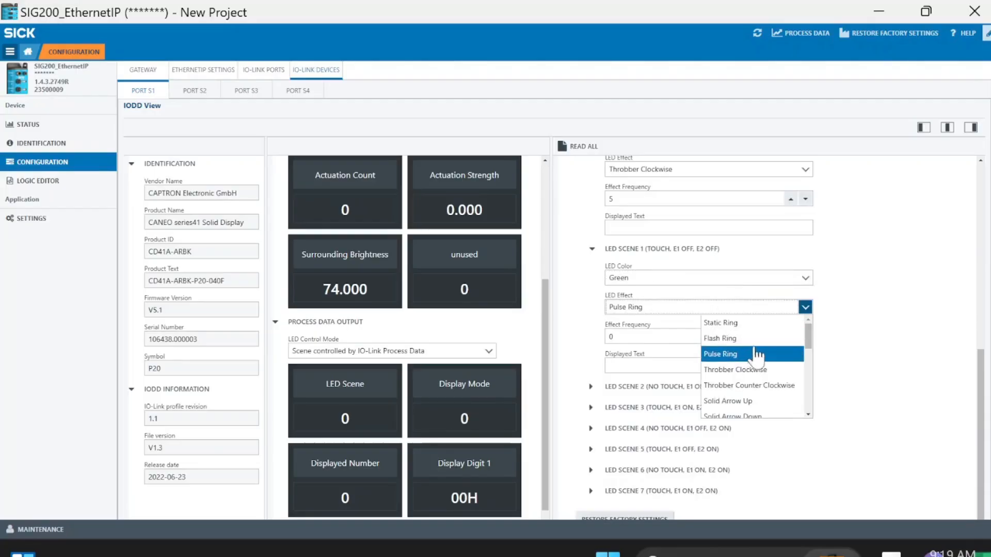
scroll(748, 361, down, 3)
scroll(749, 356, up, 3)
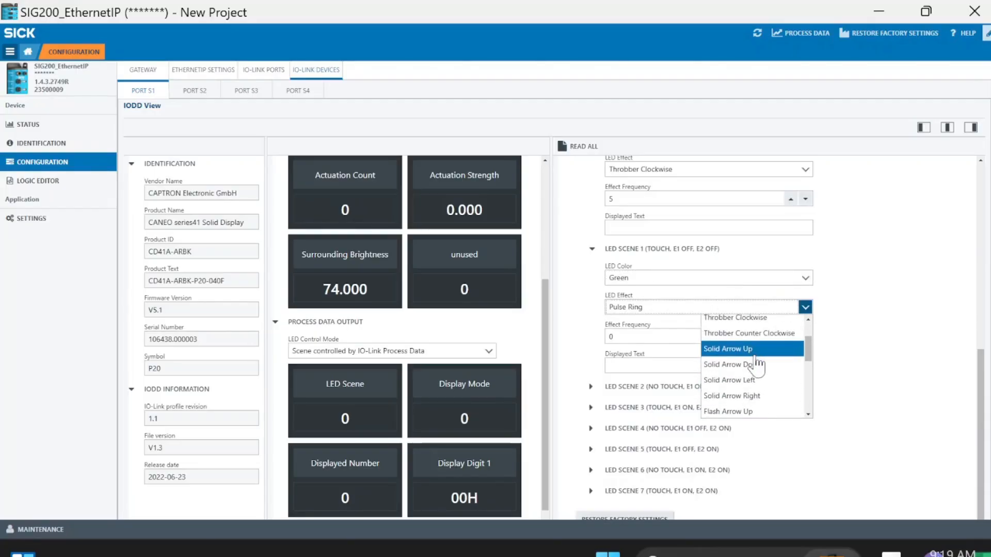
click(743, 337)
key(Tab)
scroll(814, 330, down, 1)
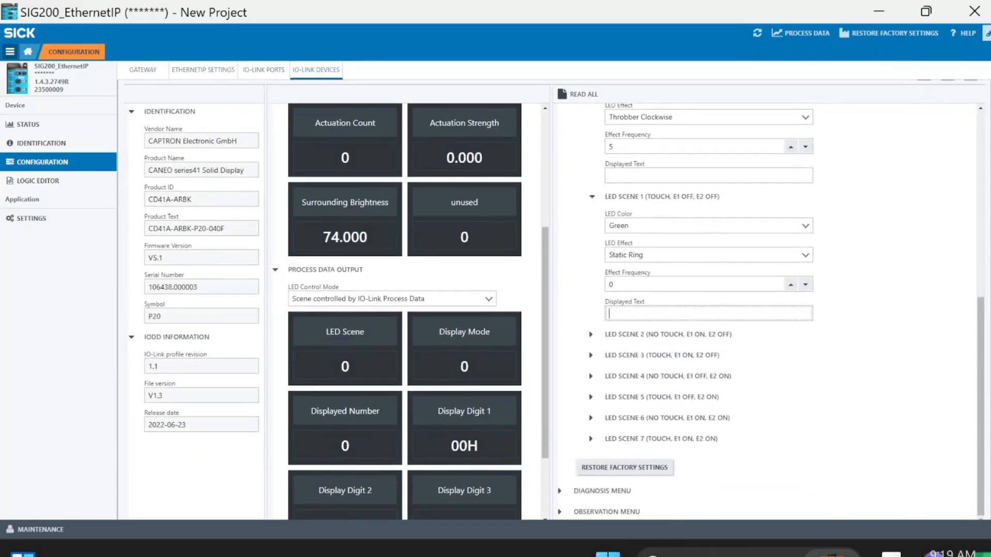
Expand LED Scene 2 and LED Scene 3 and review the settings of the configured LED scenes.
click(639, 339)
scroll(672, 381, down, 3)
click(671, 357)
scroll(670, 368, down, 2)
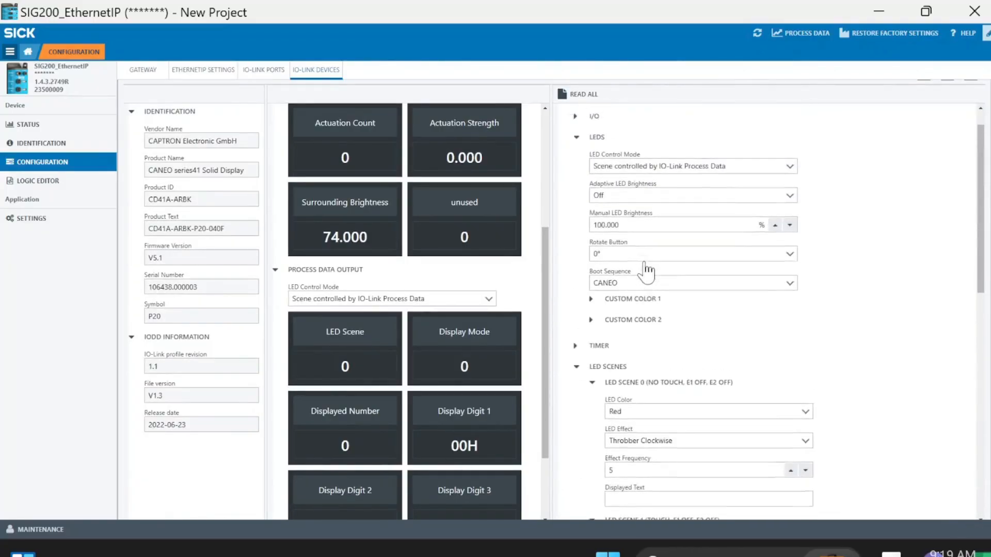
scroll(651, 300, down, 1)
scroll(620, 372, up, 7)
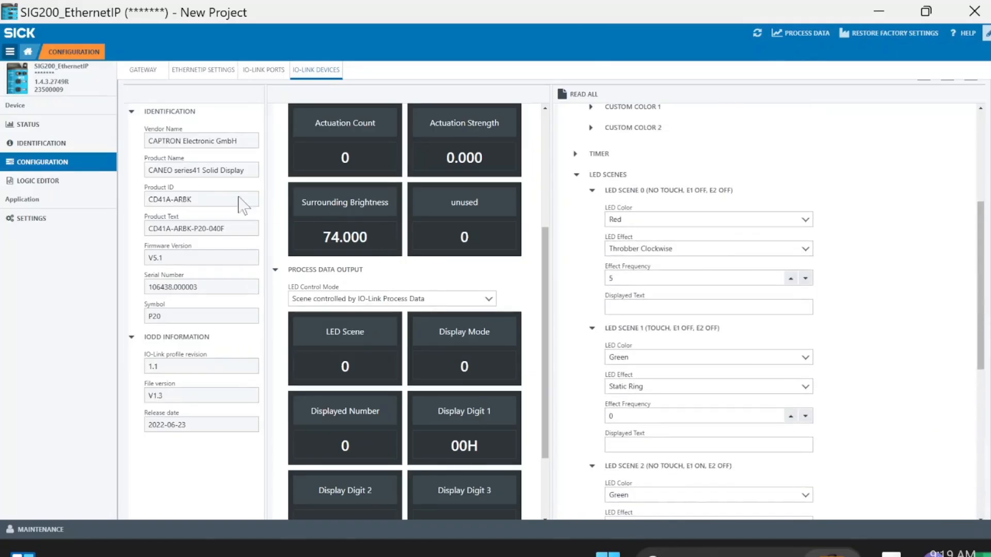
Open the Port S3 ORCA level sensor's IODD view and examine its process data, including Fill Level and LED Scene.
click(40, 182)
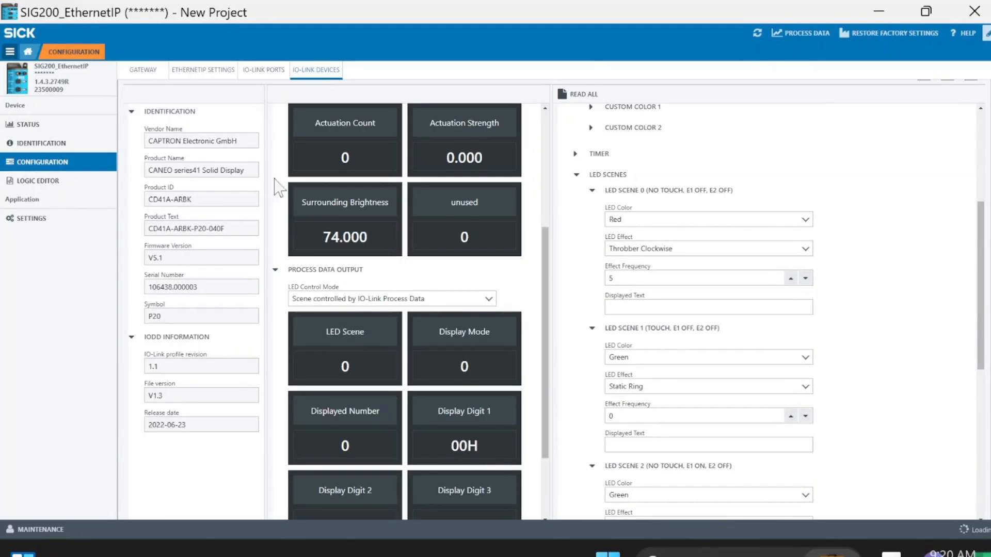
click(49, 161)
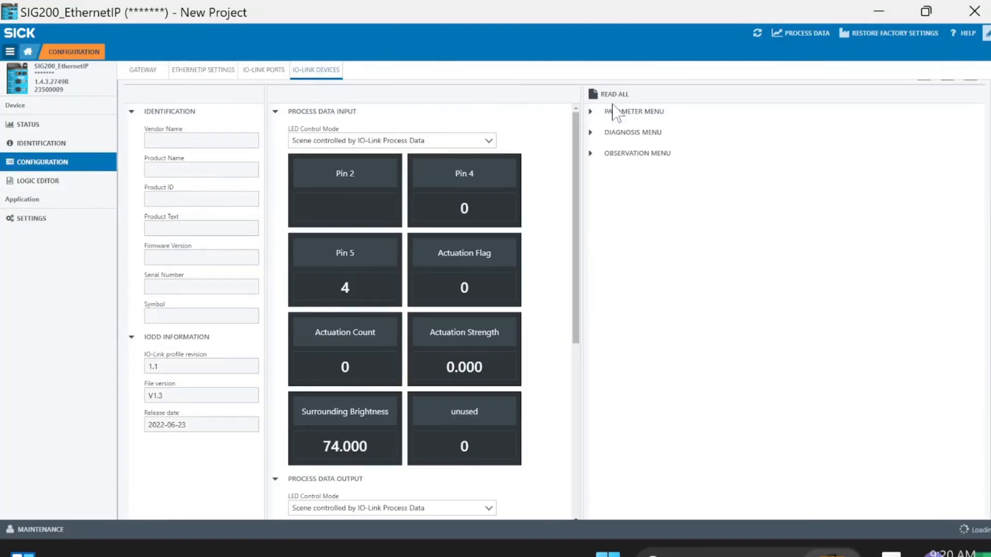
click(245, 91)
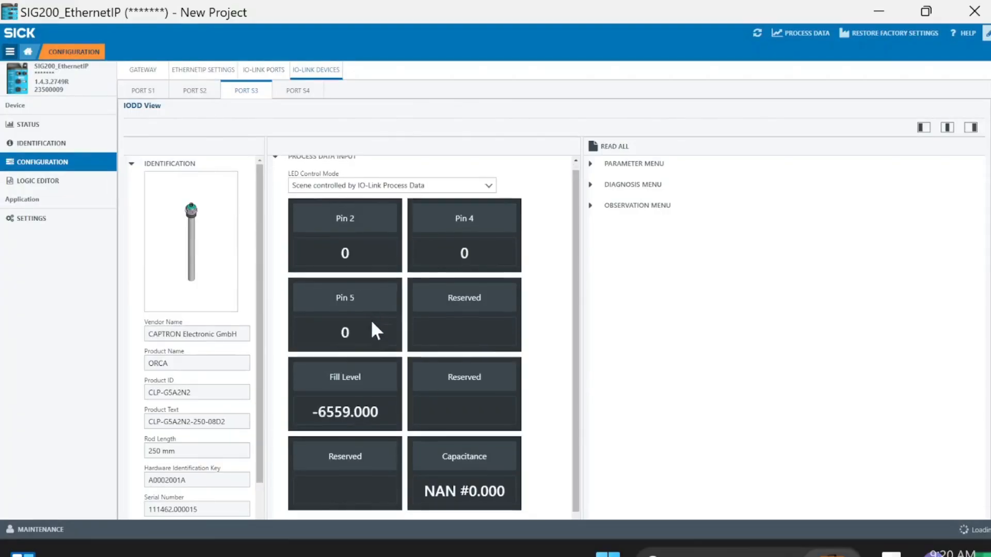
scroll(370, 320, down, 5)
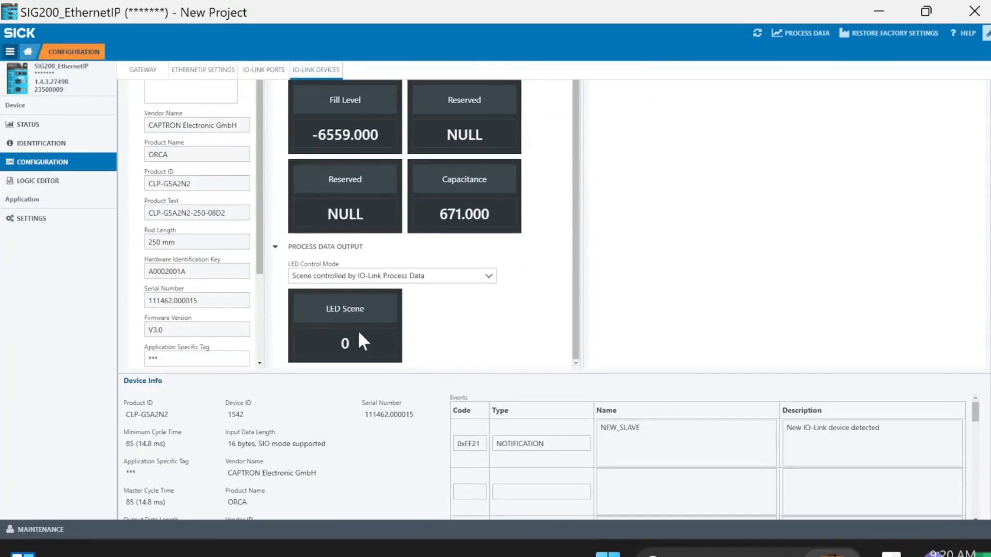
scroll(368, 339, up, 3)
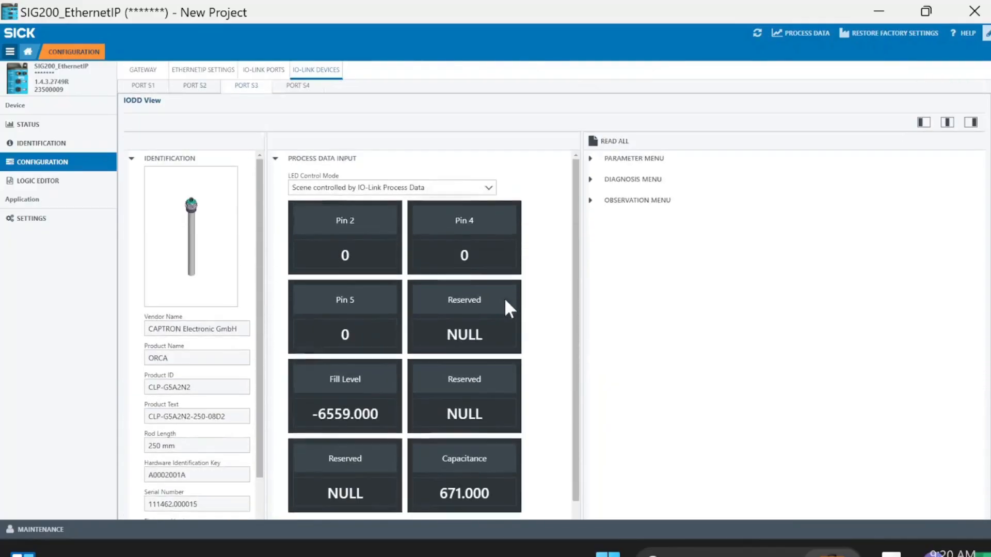
scroll(368, 309, up, 5)
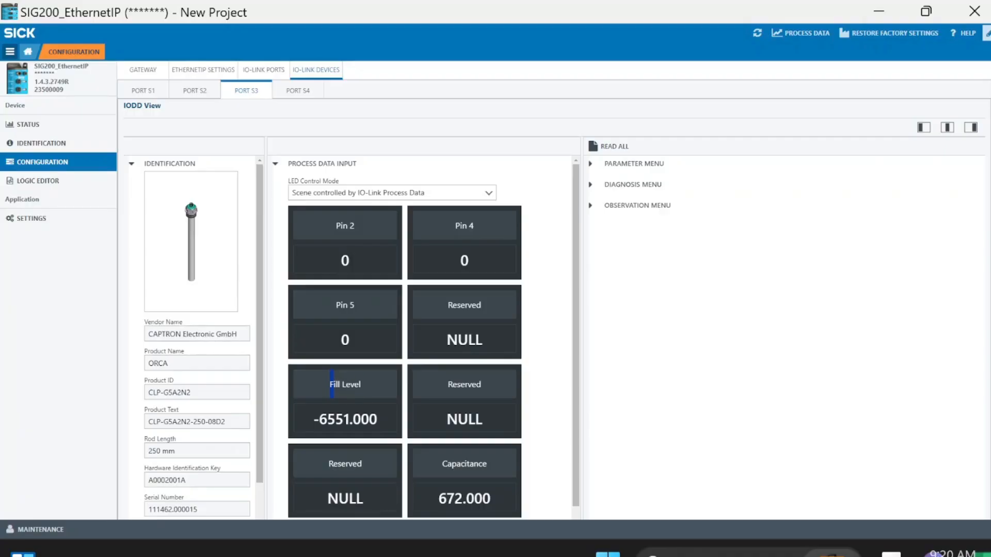
drag(343, 418, 309, 417)
drag(327, 419, 381, 419)
Expand the Port S3 sensor's Two-Point Container Teach In parameters to inspect the High Fill Level and Low Fill Level settings.
click(604, 164)
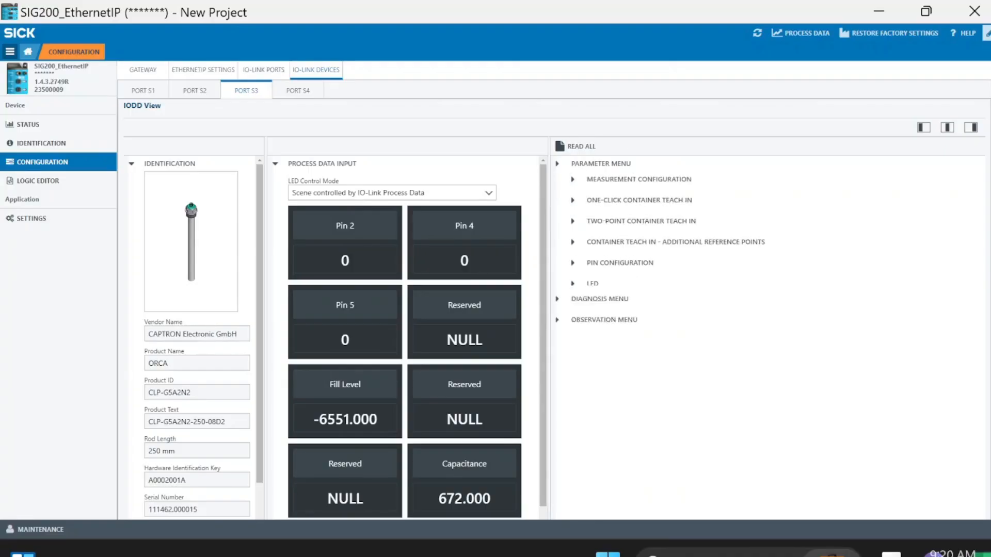
click(640, 220)
click(635, 237)
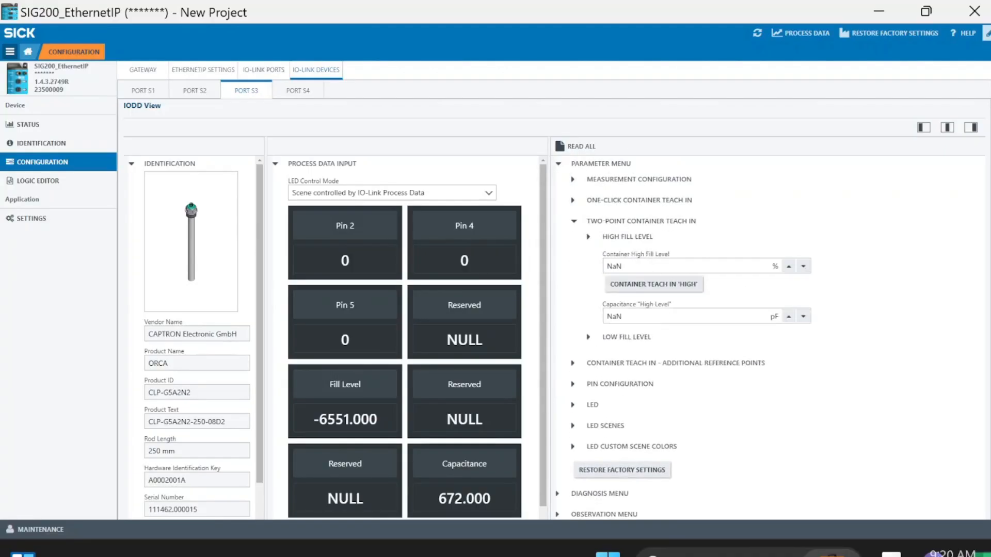
click(645, 338)
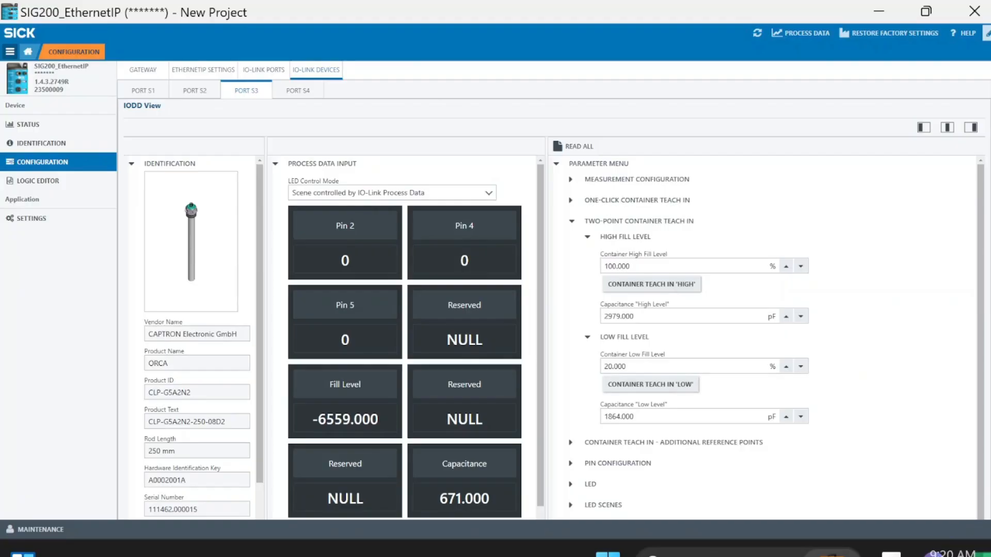
Review the High and Low Fill Level and capacitance values of the Two-Point Container Teach In, then collapse the section.
drag(638, 417, 591, 418)
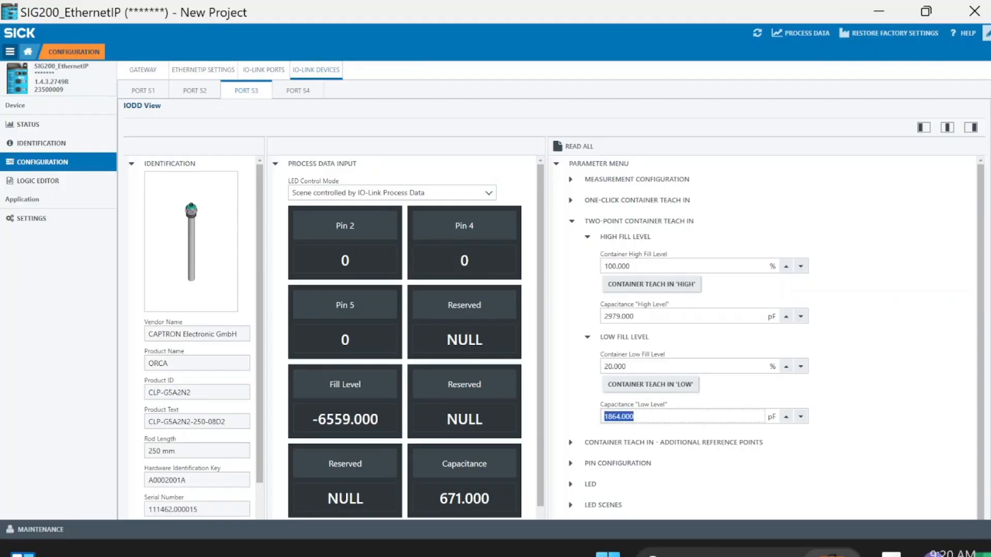
drag(639, 316, 587, 323)
drag(635, 267, 530, 264)
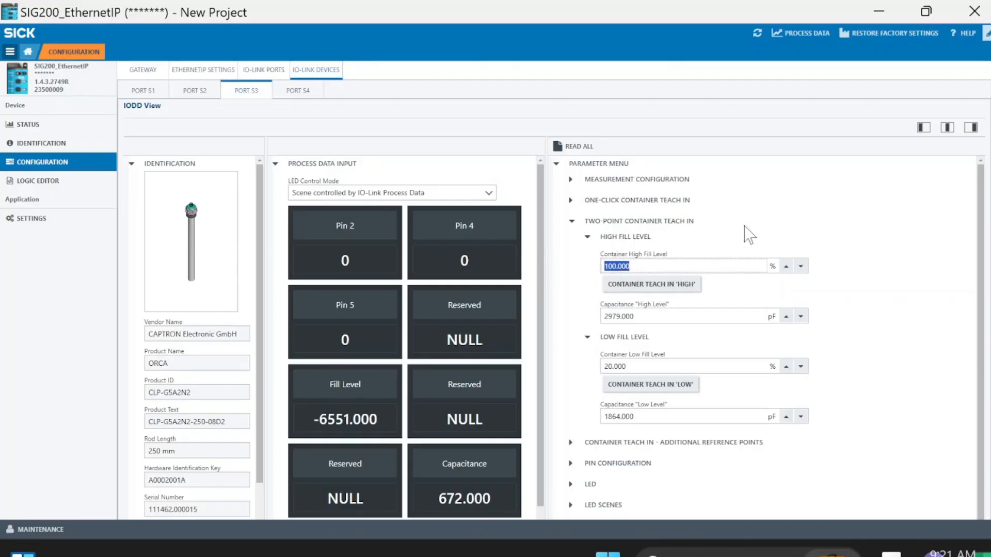
click(691, 222)
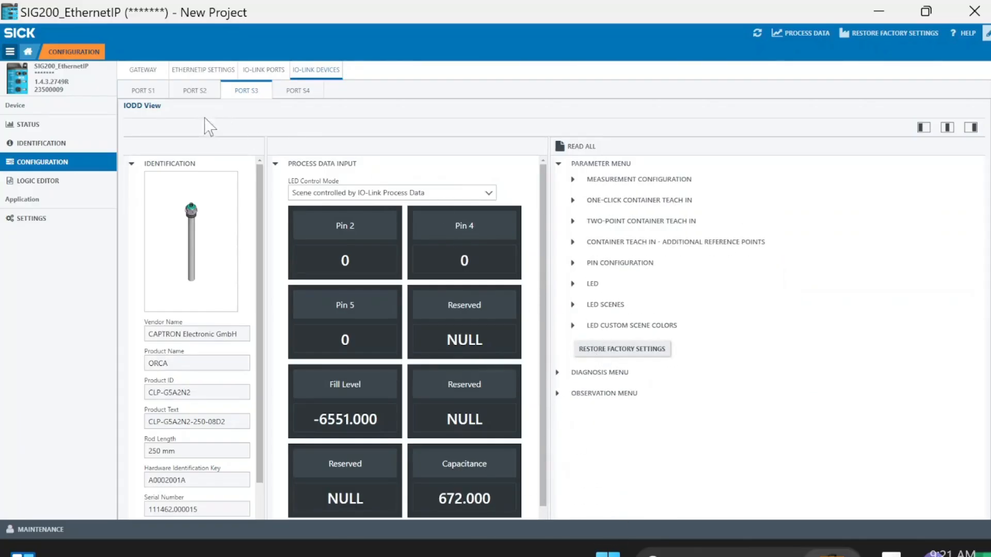
In the Logic Editor, place the S1 LED Scene output on the canvas and return the CON block to the input list.
click(70, 184)
drag(277, 243, 299, 211)
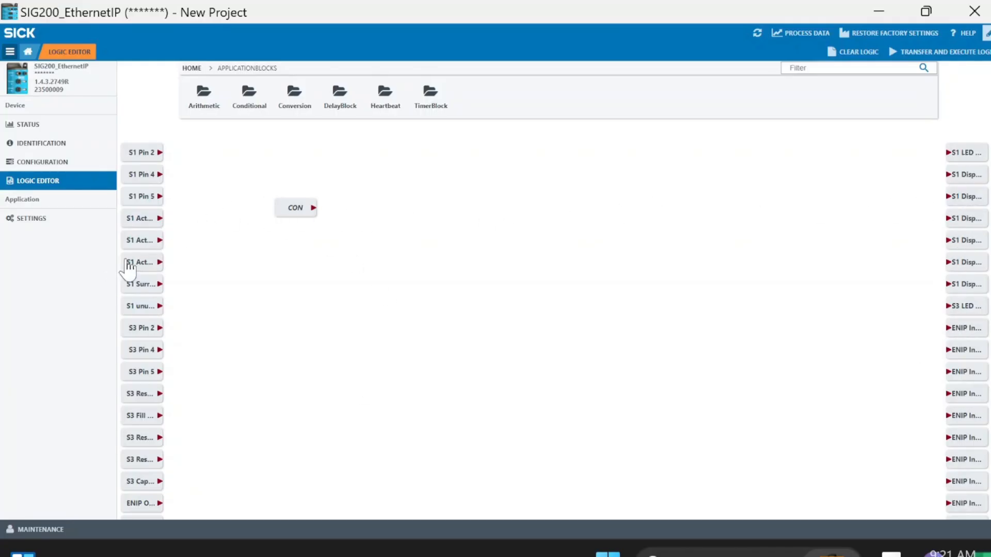
mouse_move(292, 212)
mouse_down()
mouse_move(241, 212)
mouse_move(283, 210)
mouse_up()
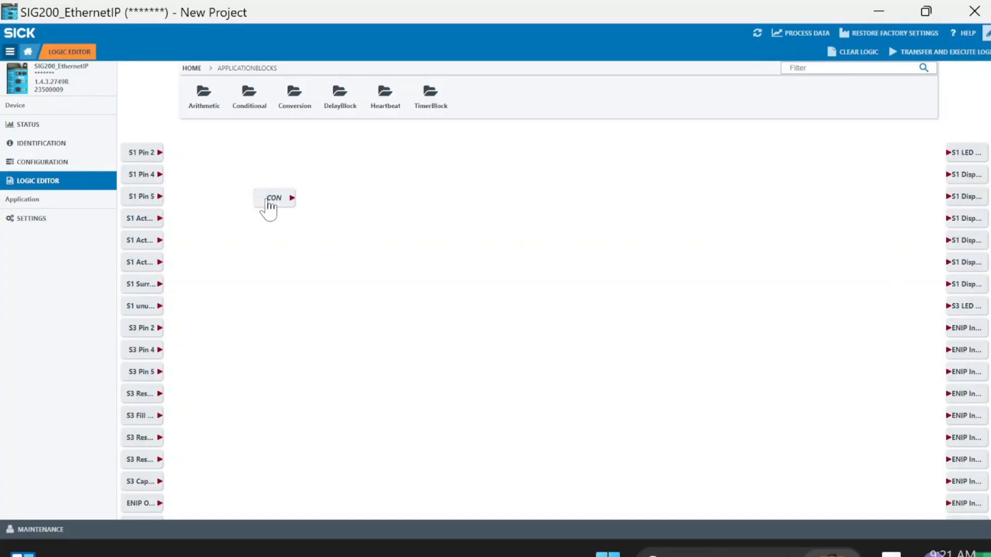
drag(965, 158, 668, 207)
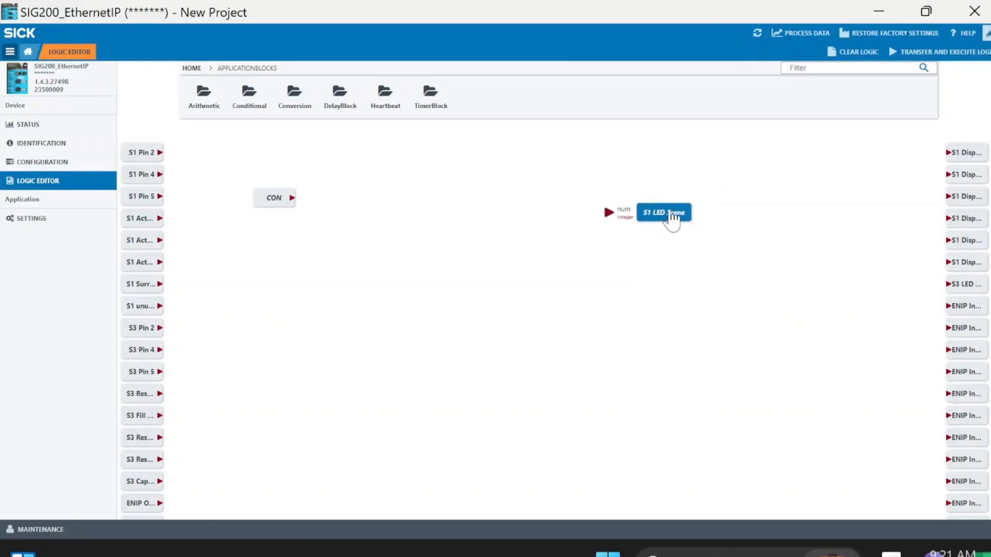
drag(290, 204, 141, 189)
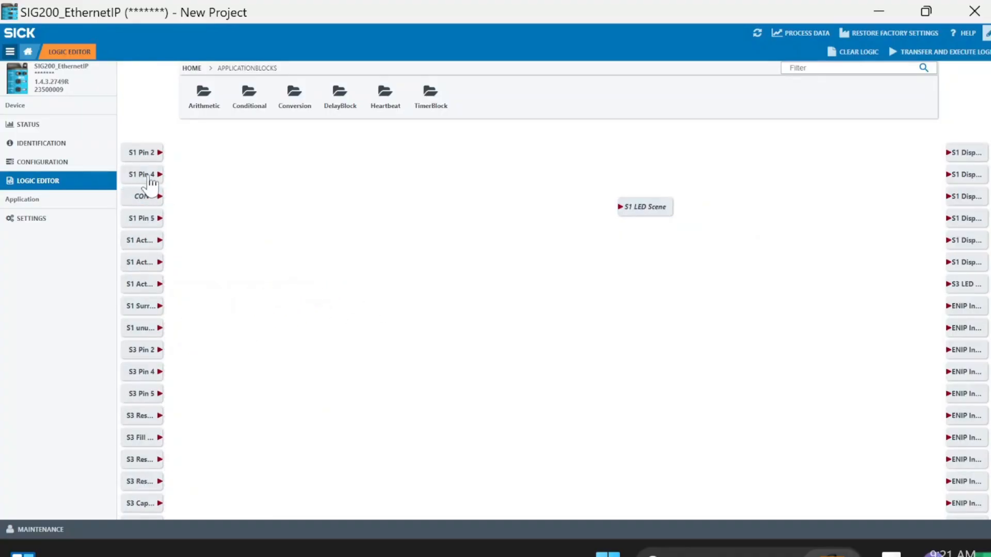
Check the Port S3 ORCA sensor's process data in the device configuration and return to the Logic Editor.
click(44, 148)
click(41, 163)
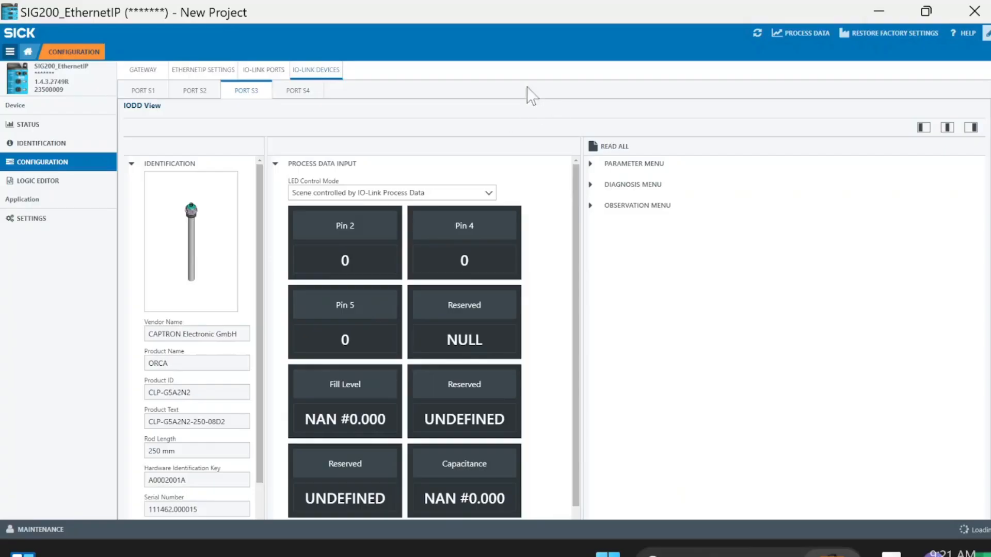
click(67, 185)
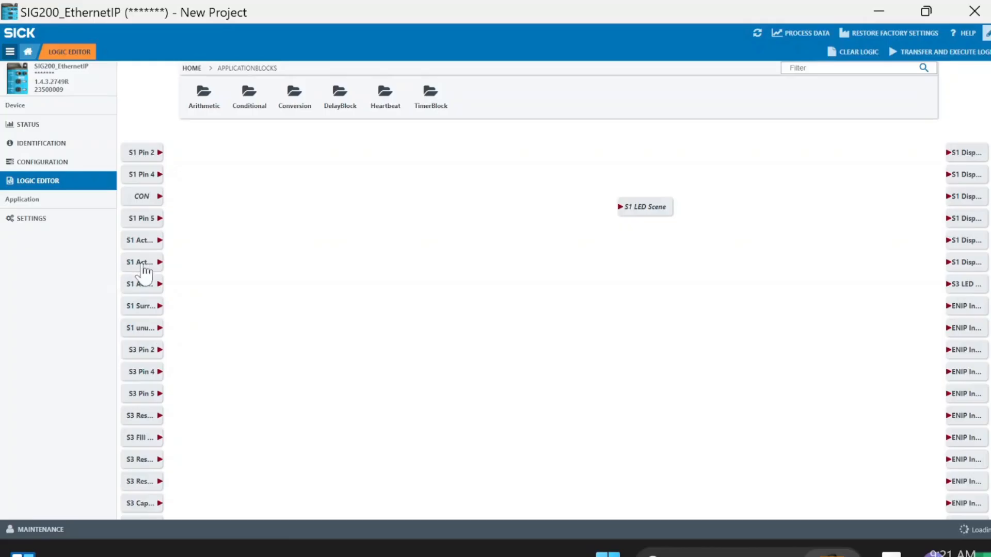
Add the S3 Pin 2 input to the canvas and connect it to the S1 LED Scene output.
scroll(131, 346, down, 5)
scroll(131, 341, up, 5)
scroll(135, 328, down, 7)
scroll(141, 325, down, 8)
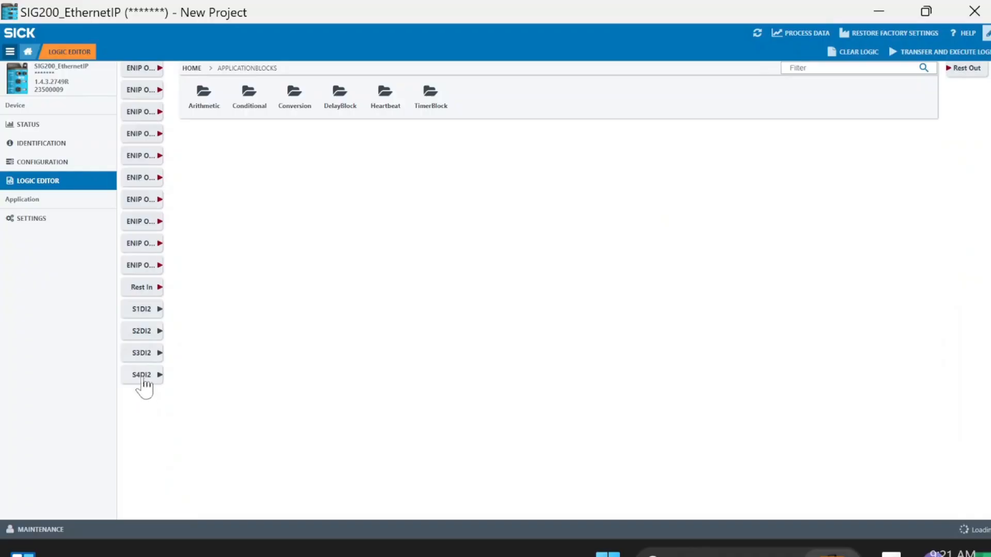
scroll(142, 330, up, 8)
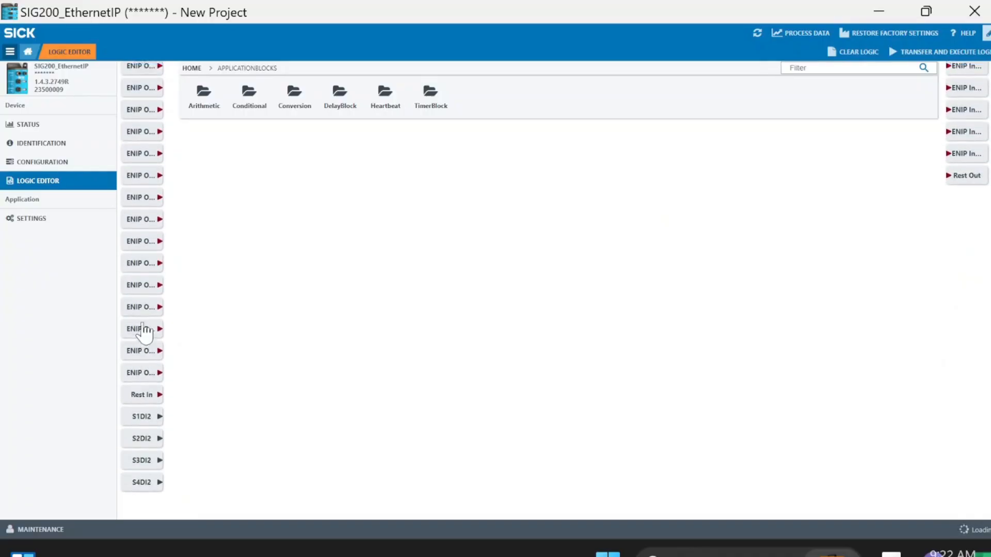
scroll(139, 331, down, 2)
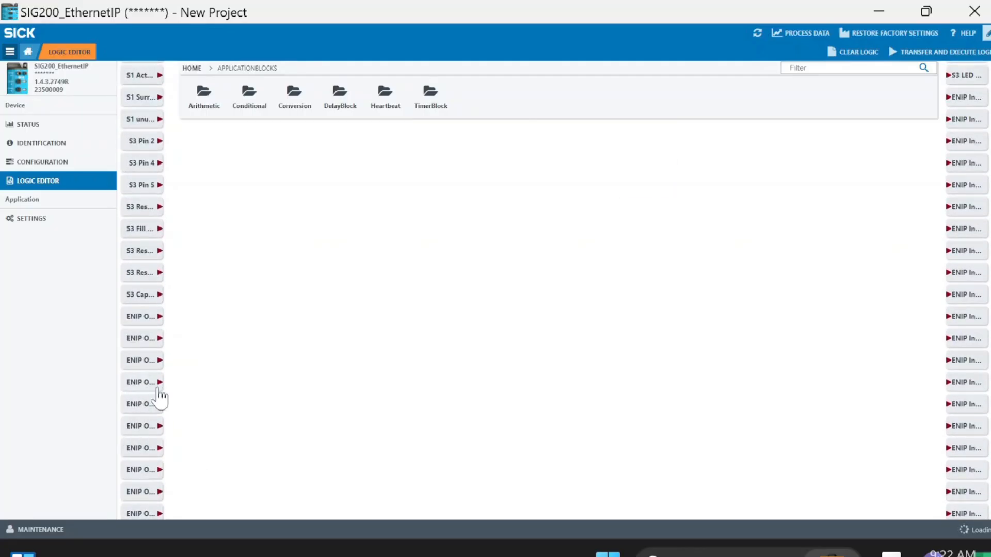
scroll(175, 356, up, 5)
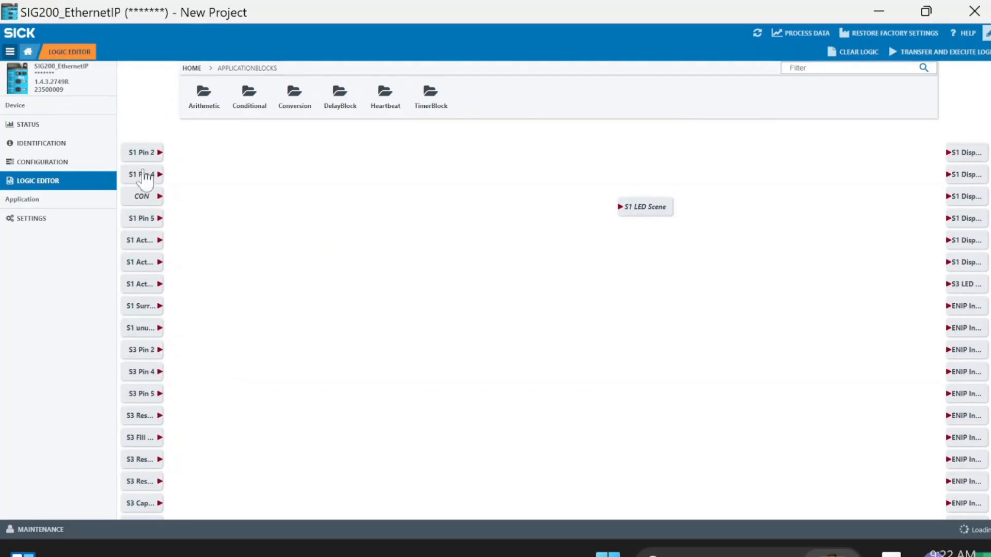
scroll(146, 350, down, 1)
scroll(146, 350, down, 2)
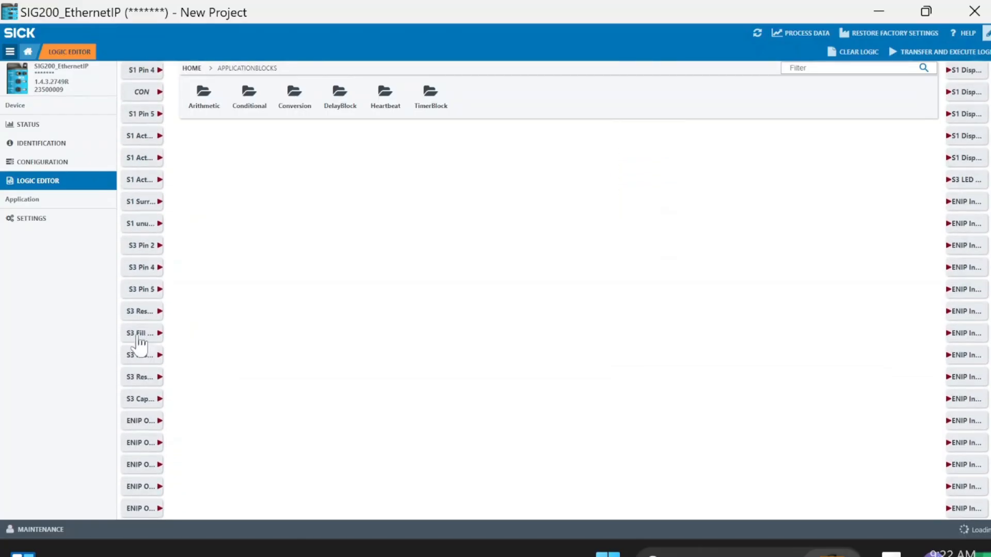
drag(140, 246, 324, 192)
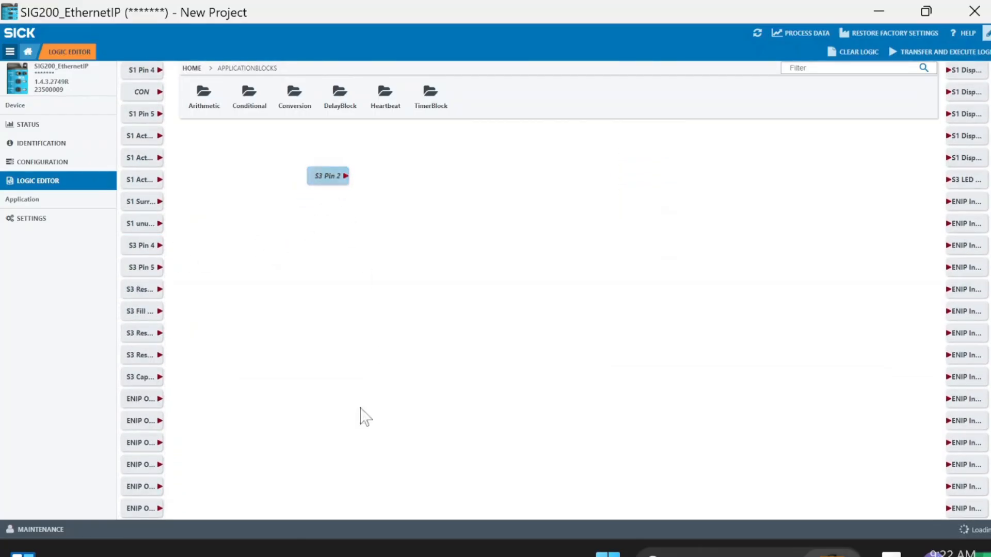
scroll(433, 333, up, 2)
mouse_move(338, 283)
mouse_down()
mouse_move(320, 215)
mouse_move(330, 223)
mouse_move(593, 215)
mouse_up()
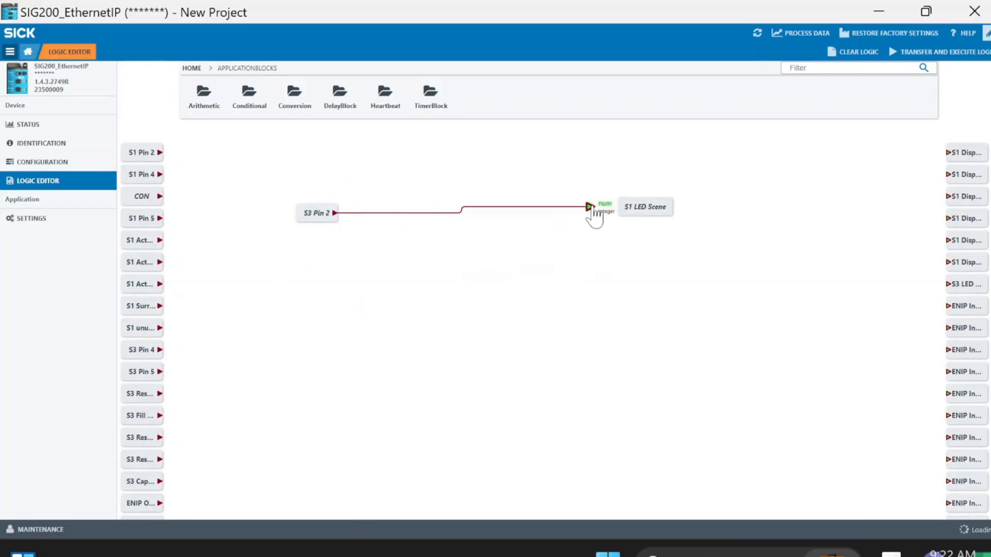
Align the S3 Pin 2 and S1 LED Scene blocks so that their connecting line runs straight.
drag(324, 220, 395, 213)
click(388, 212)
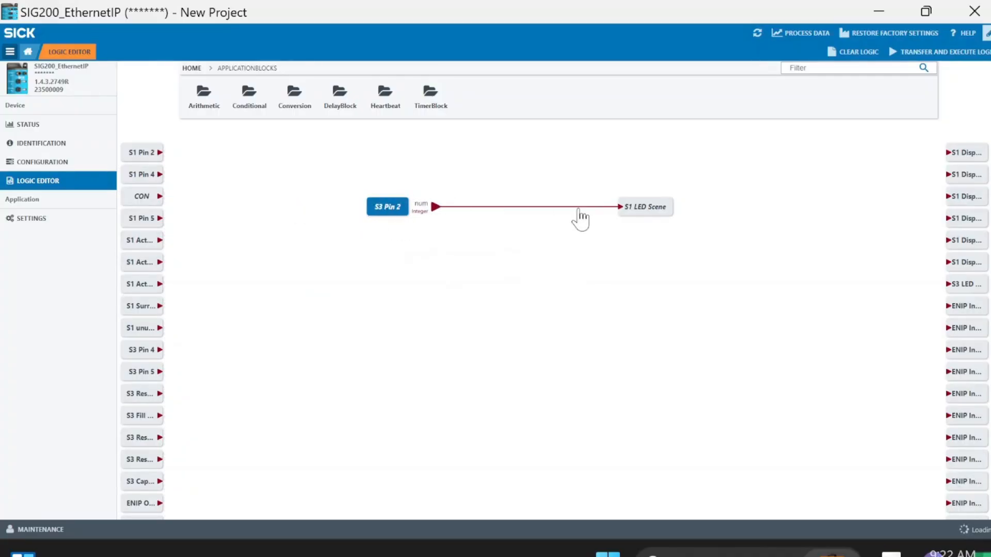
drag(655, 220, 646, 220)
drag(378, 209, 340, 204)
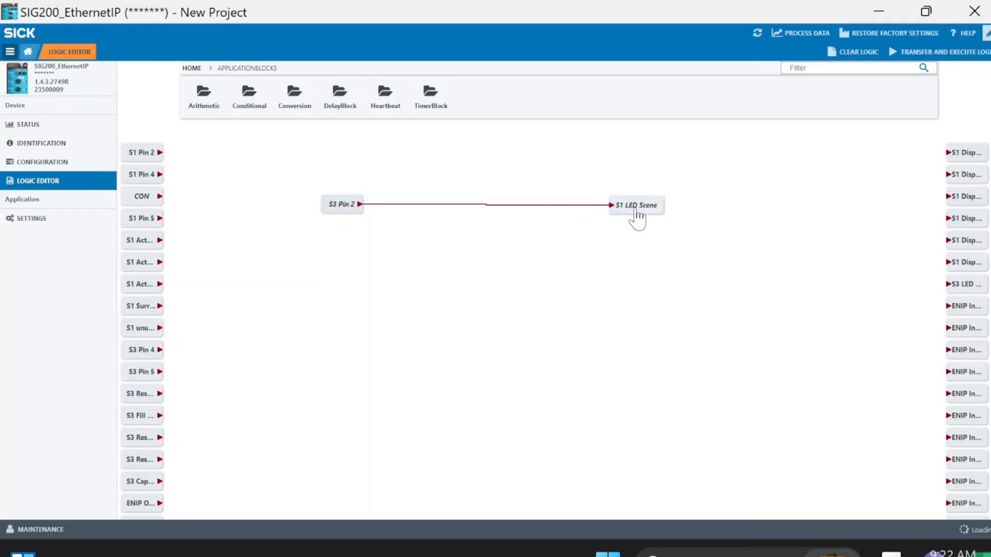
drag(348, 211, 339, 210)
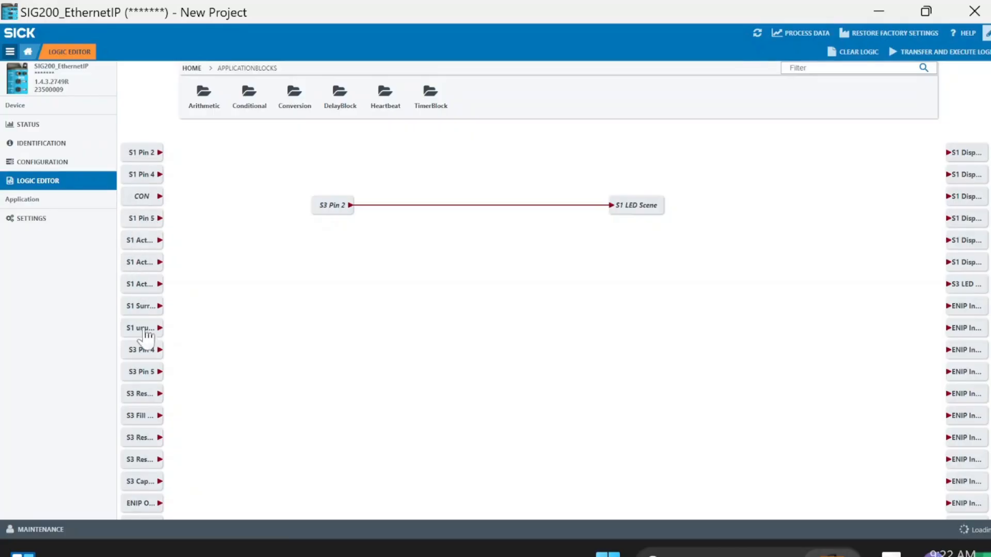
Add the S3 Fill Level input and S1 Displayed Number output, connect them, and align them below the first connection.
drag(141, 419, 320, 262)
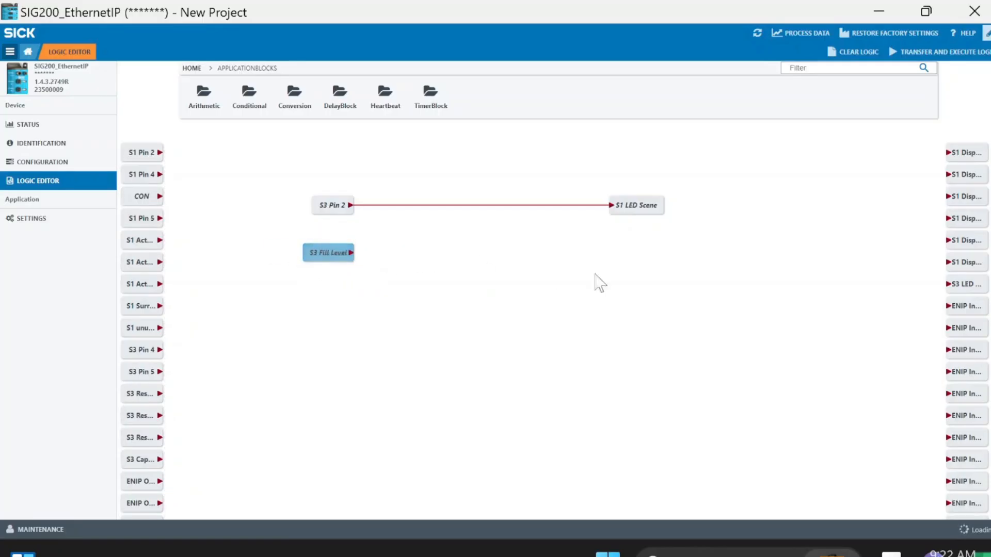
click(970, 285)
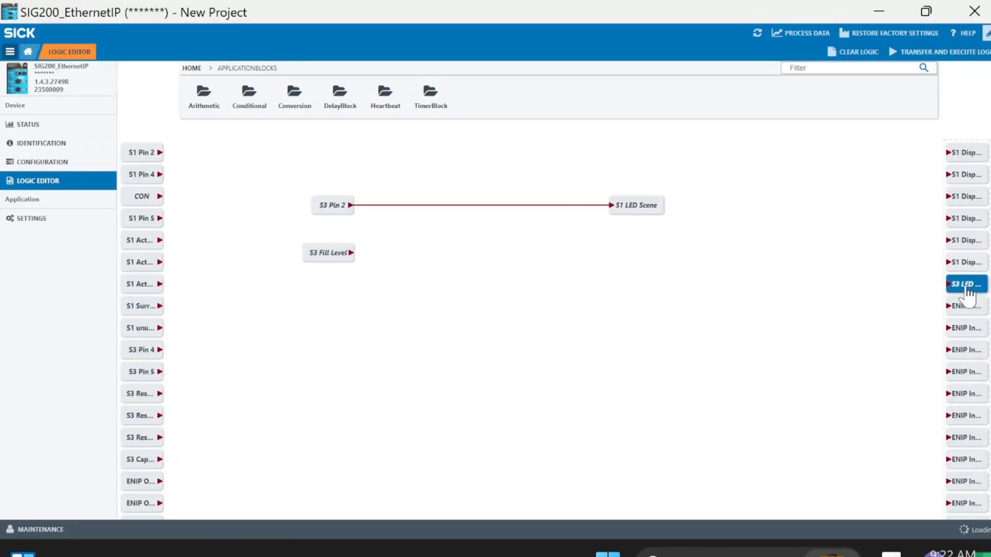
click(975, 178)
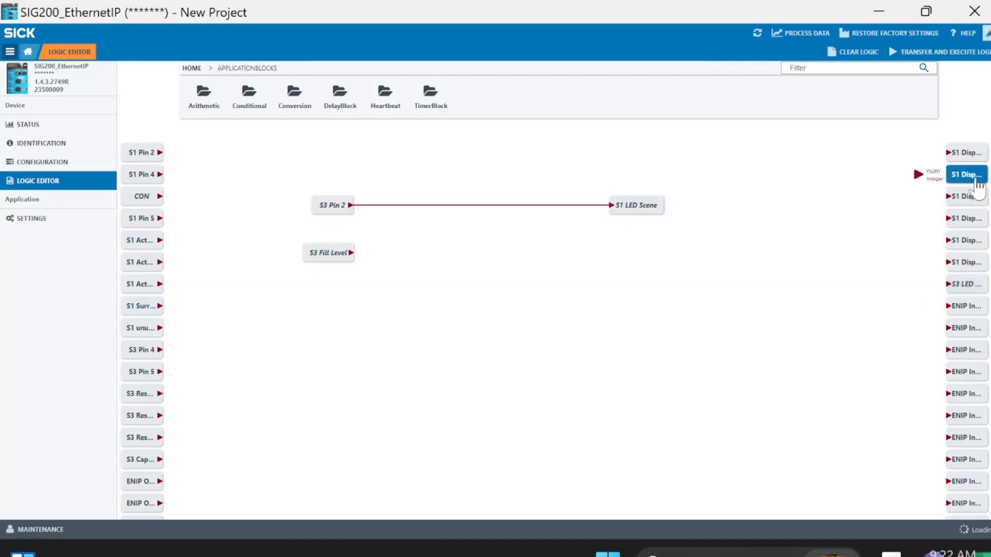
mouse_move(966, 284)
mouse_down()
mouse_move(882, 296)
mouse_move(794, 292)
mouse_move(958, 289)
mouse_up()
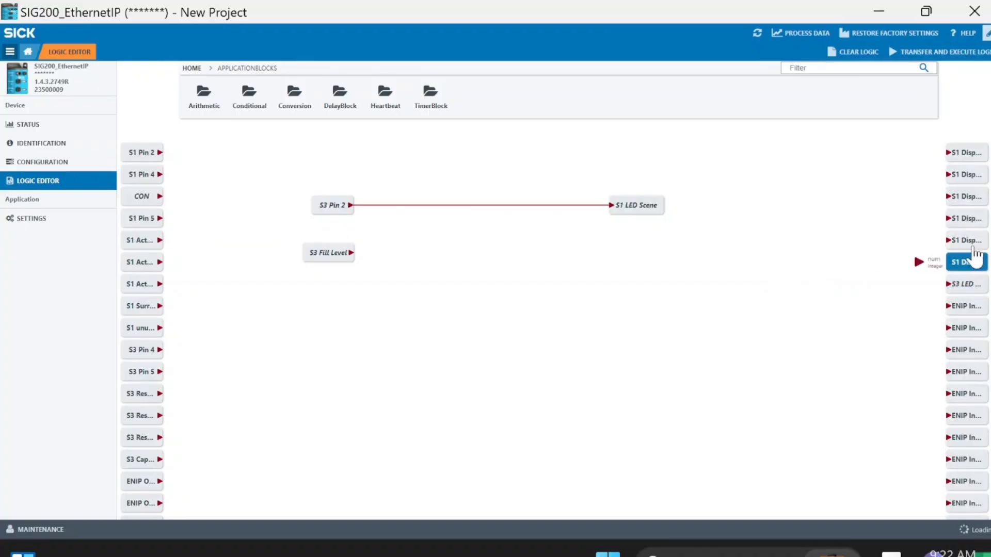
drag(972, 200, 880, 225)
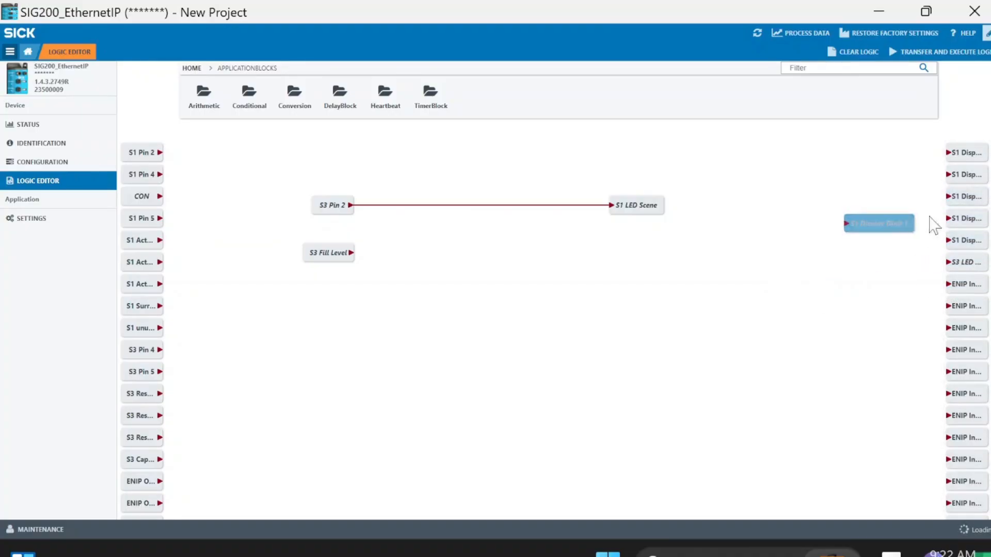
drag(973, 179, 629, 278)
mouse_move(347, 261)
mouse_down()
mouse_move(610, 277)
mouse_move(350, 278)
mouse_move(586, 281)
mouse_move(650, 279)
mouse_move(646, 263)
mouse_up()
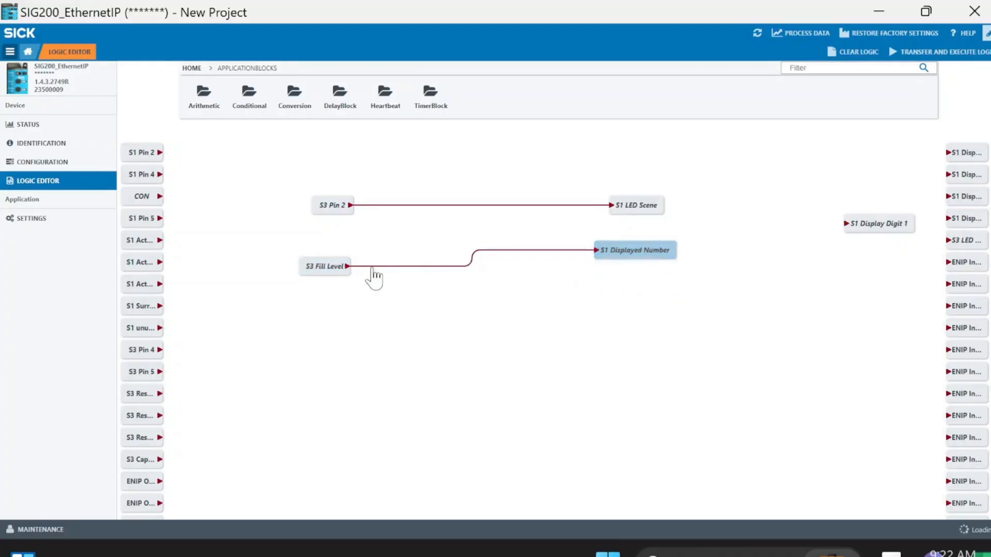
drag(327, 274, 336, 249)
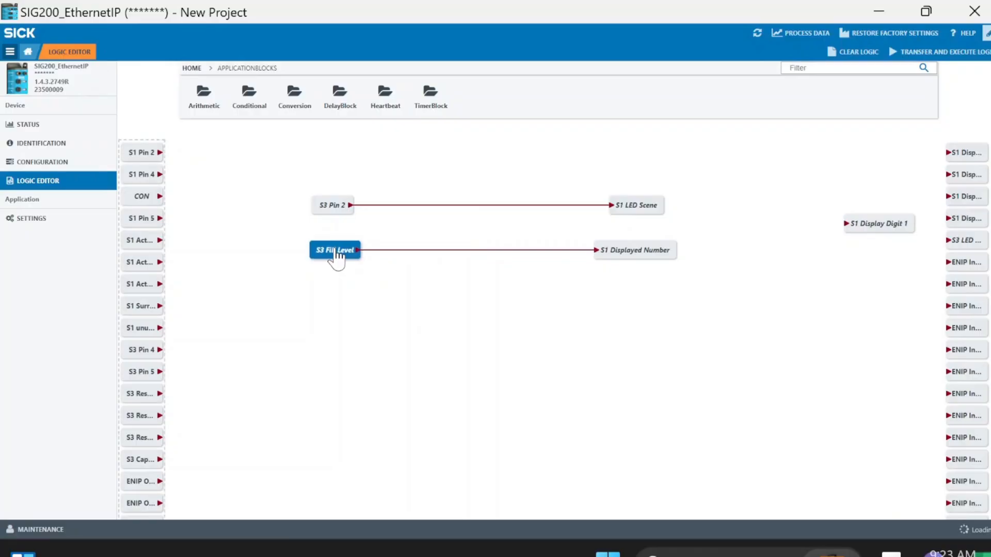
Return S1 Display Digit 1 to the output list and place the S1 Display Mode output above S1 LED Scene.
drag(877, 224, 972, 241)
drag(975, 160, 645, 171)
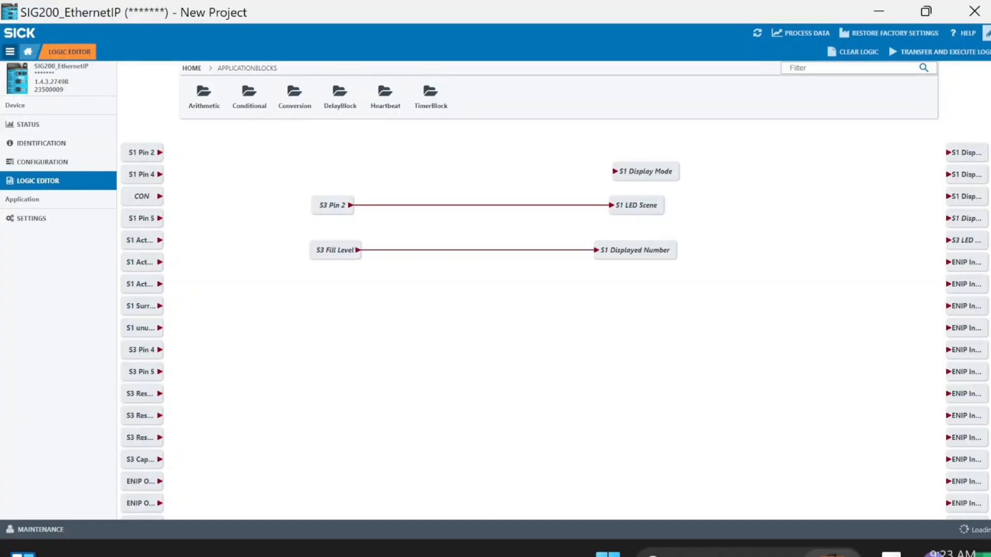
Switch to the CANEO series4x Technical Reference Manual PDF and look up the Display Mode values under Process Data Output.
key(alt+Tab)
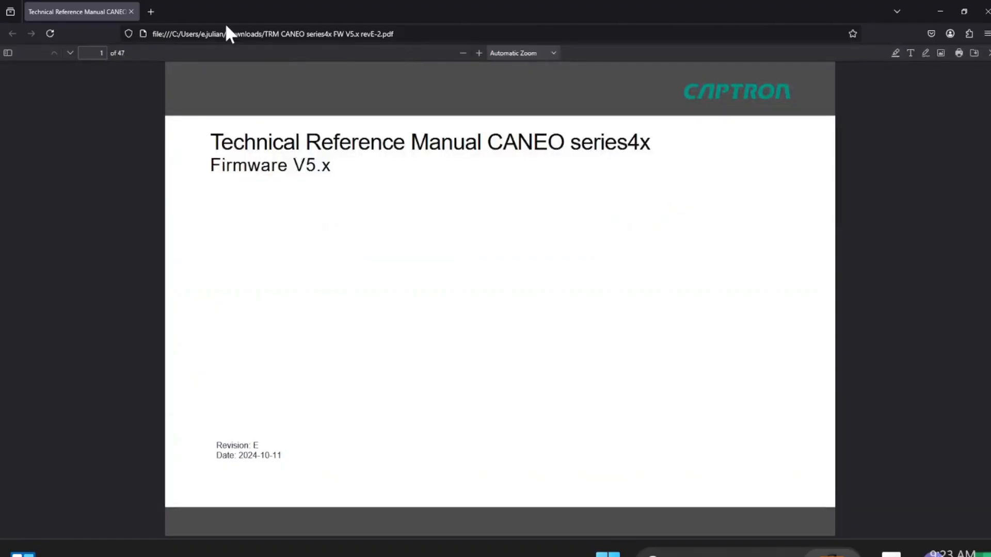
scroll(553, 270, down, 20)
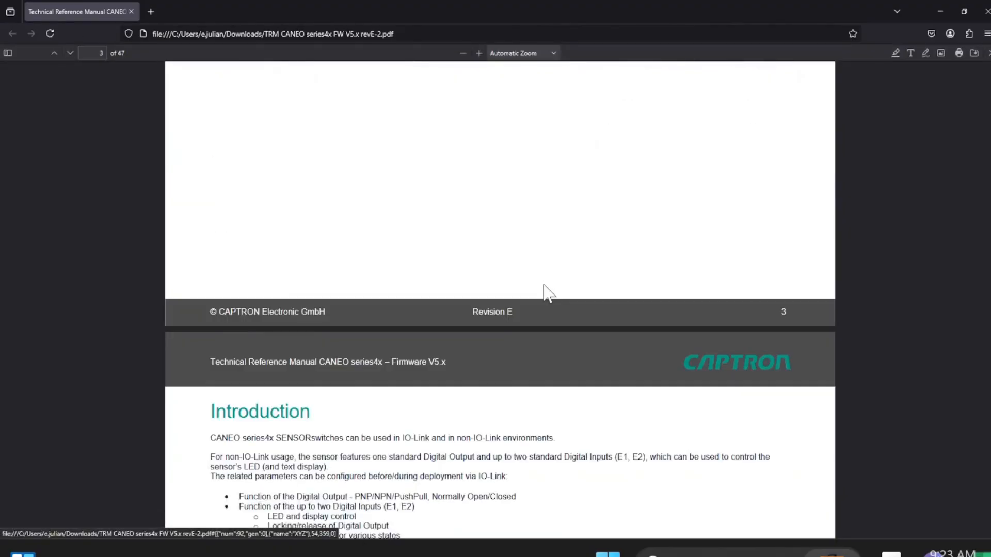
scroll(546, 292, down, 20)
scroll(531, 227, down, 18)
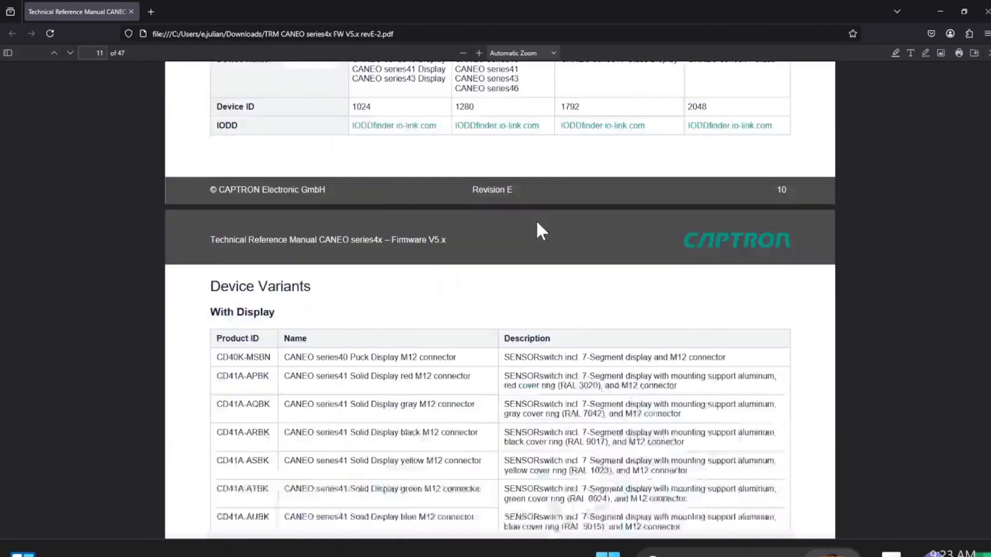
scroll(499, 299, down, 20)
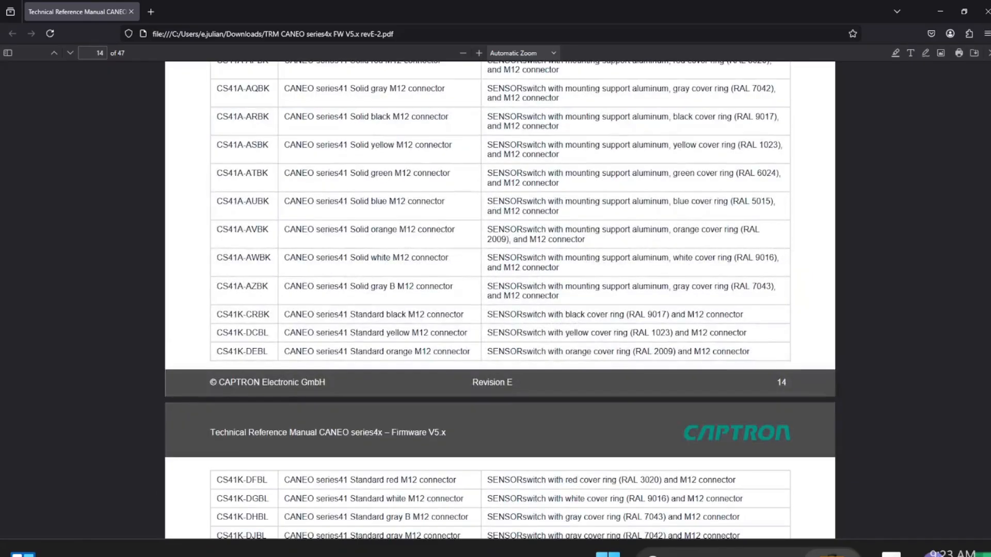
scroll(526, 235, down, 20)
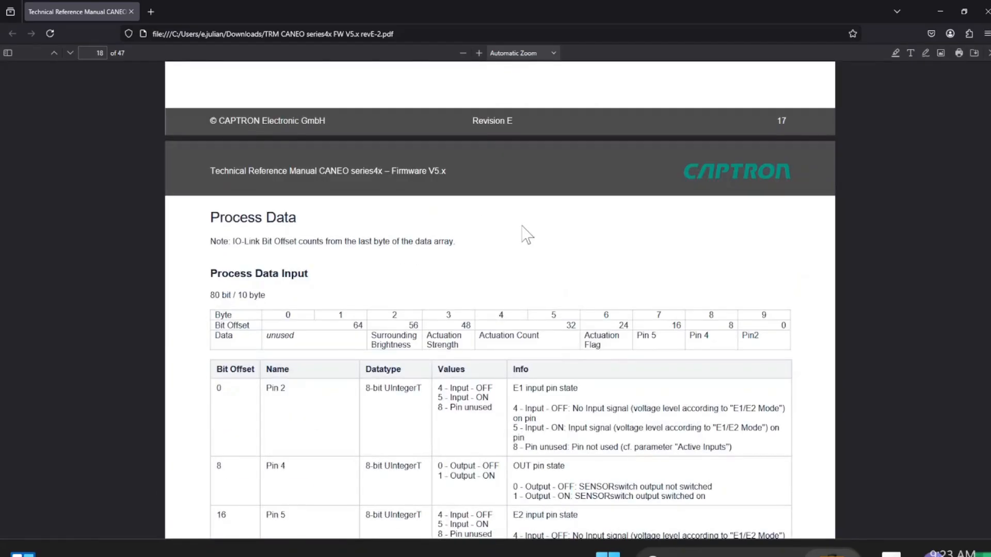
scroll(526, 235, down, 10)
scroll(470, 250, down, 1)
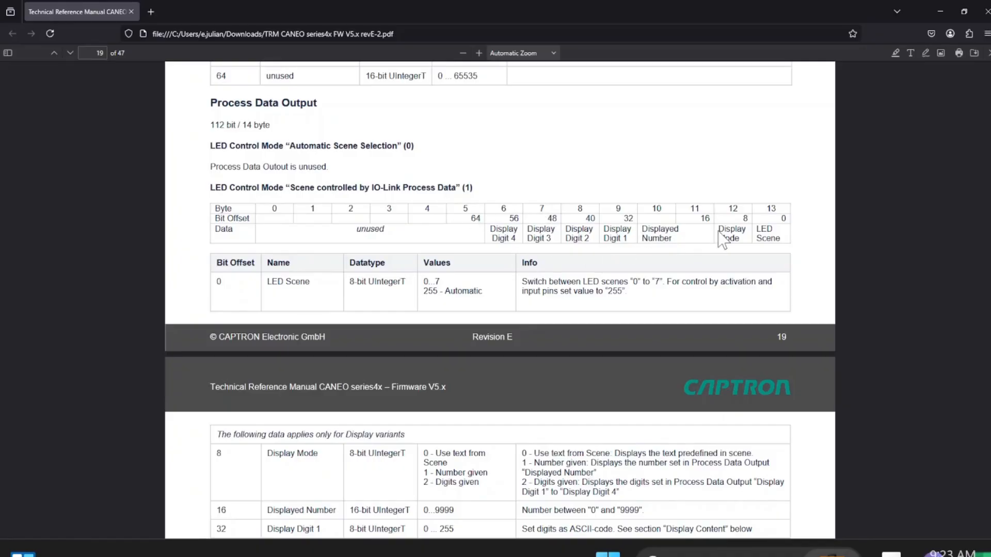
scroll(617, 359, down, 3)
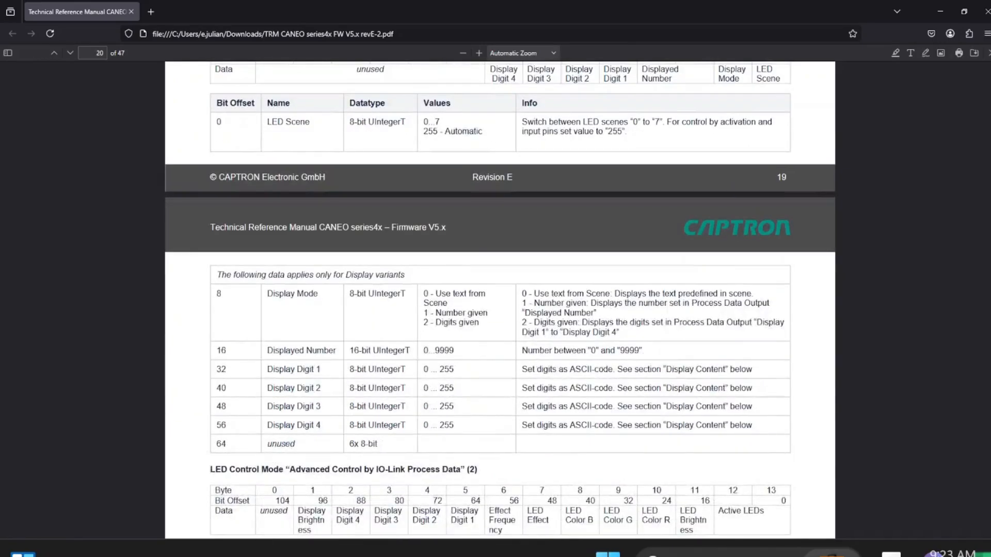
drag(467, 318, 441, 314)
click(442, 315)
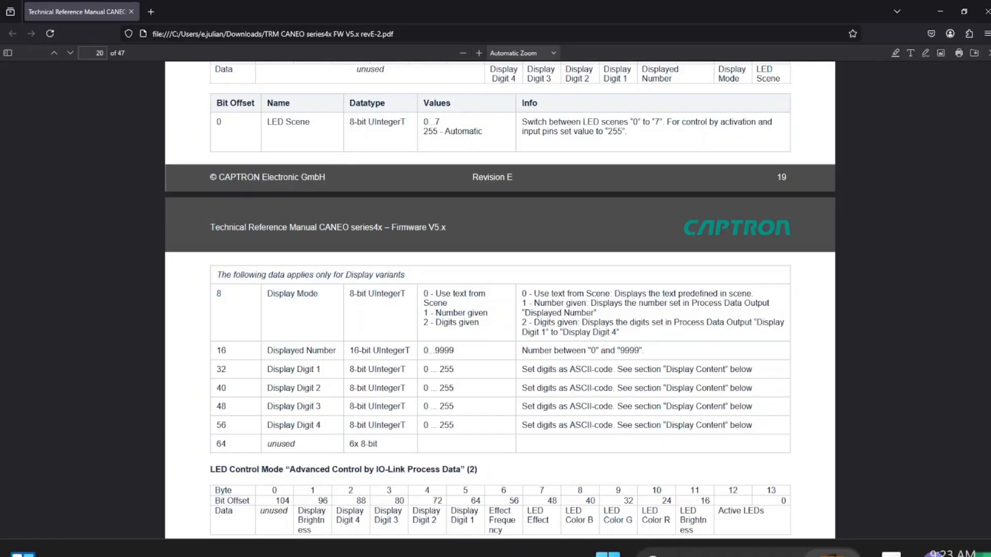
Switch back to the SIG200 logic editor, place a CON constant input above S3 Pin 2, and connect it to S1 Display Mode.
drag(535, 313, 589, 313)
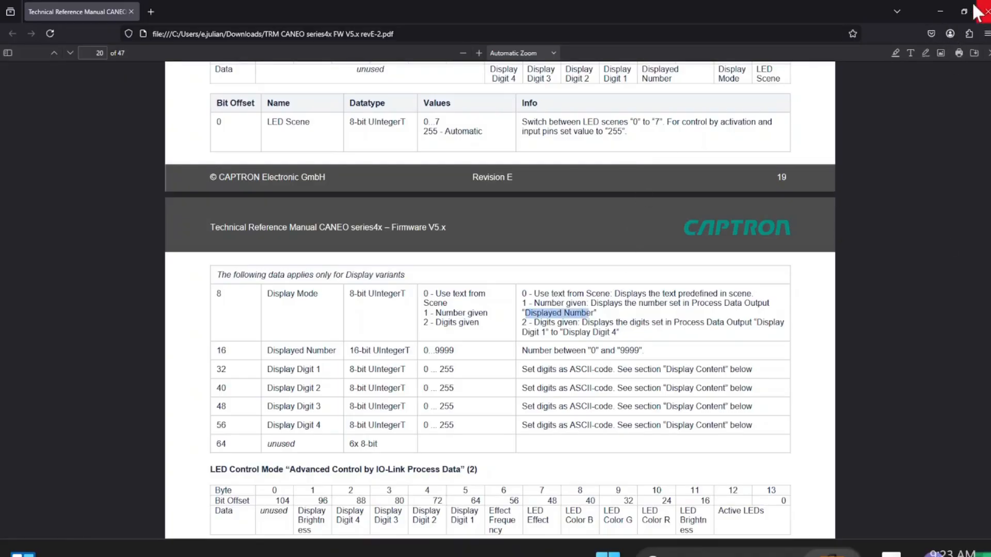
click(940, 12)
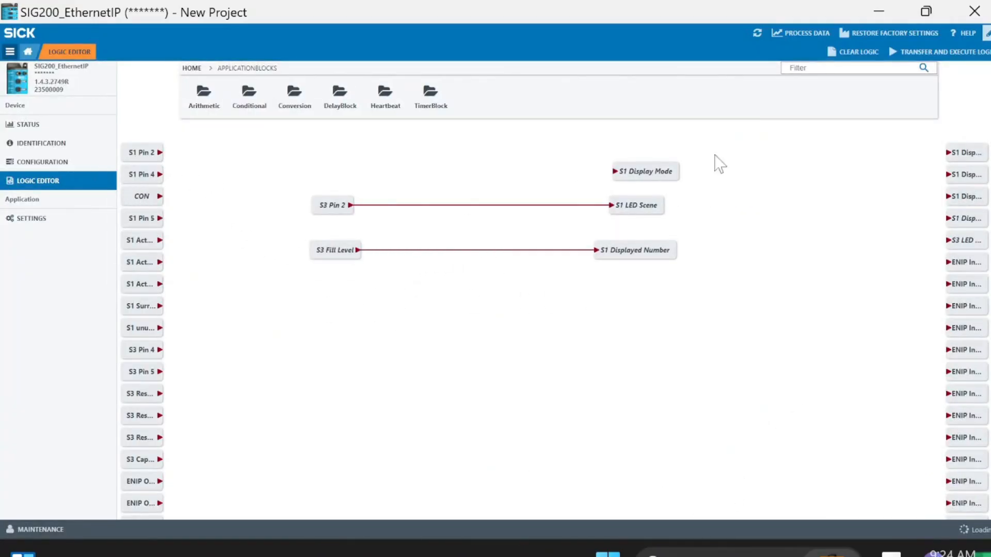
drag(138, 193, 332, 171)
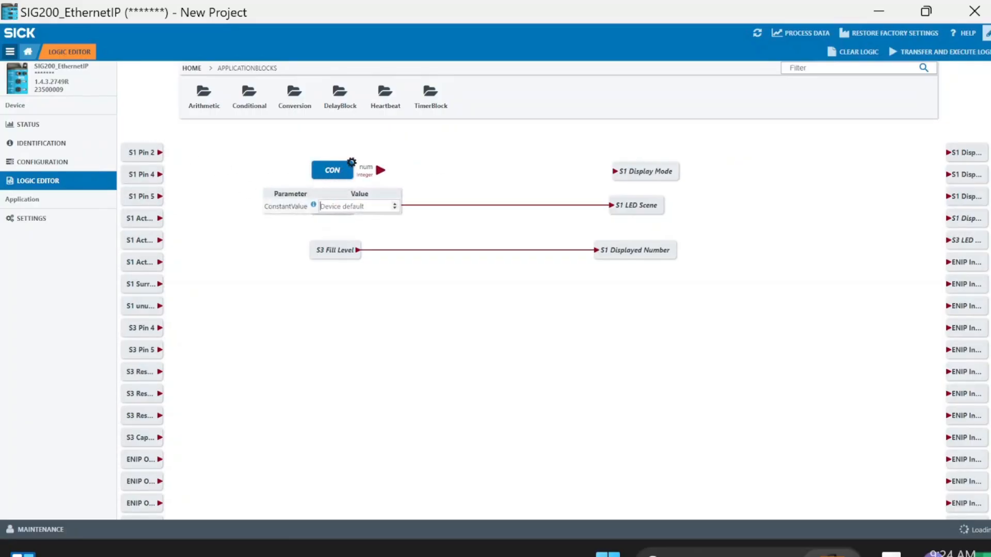
click(493, 179)
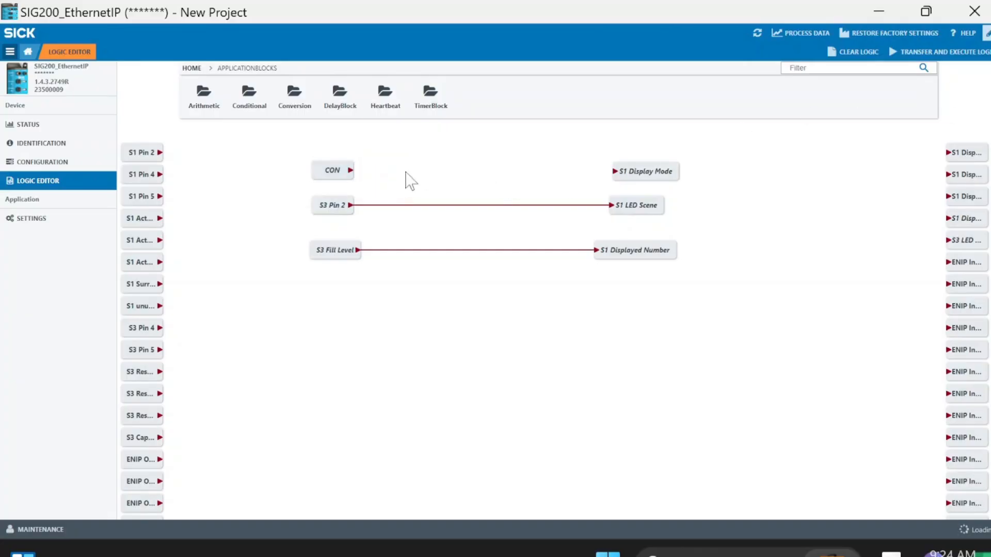
drag(350, 170, 614, 171)
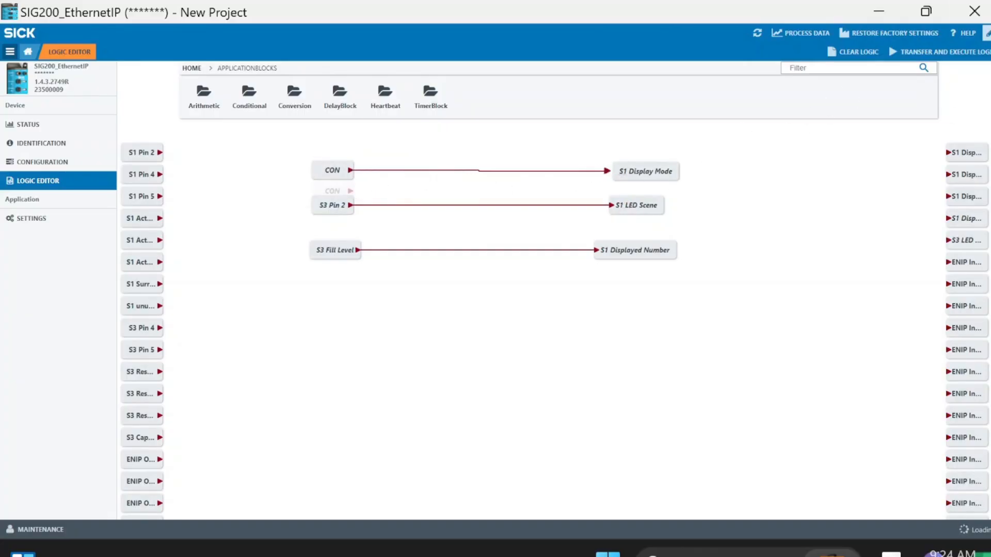
Transfer and execute the logic on the device, return the unconnected CON block to the input list, and transfer again.
click(970, 55)
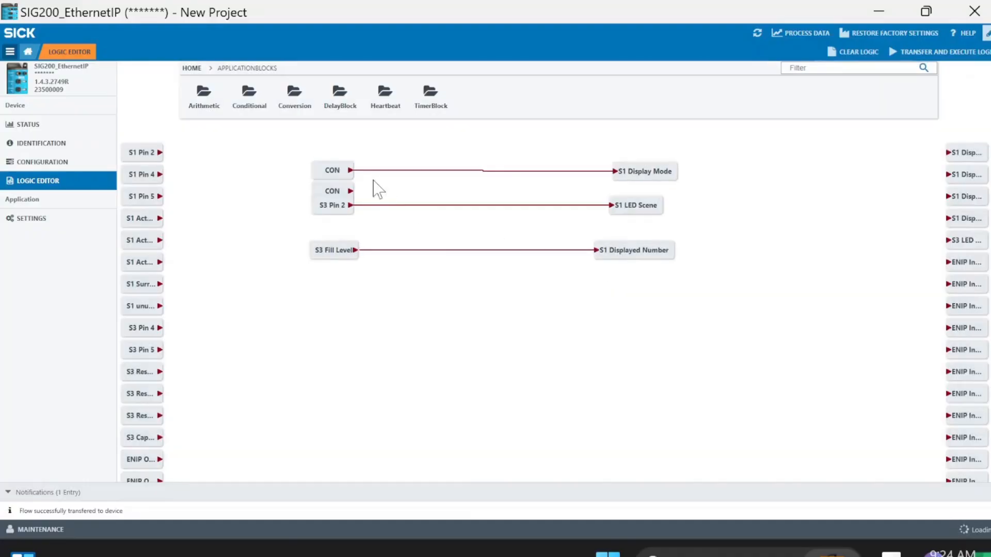
drag(347, 194, 142, 162)
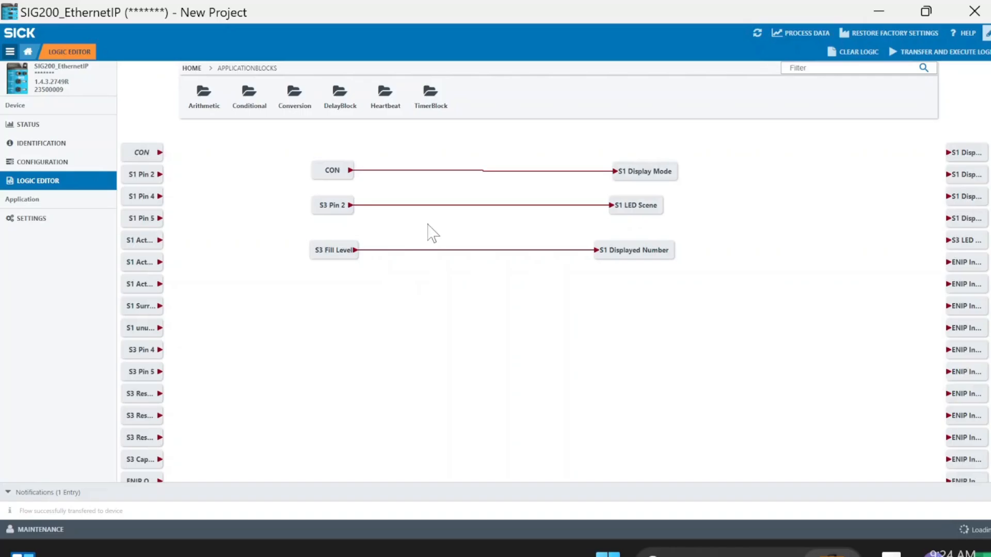
click(952, 60)
scroll(155, 347, down, 4)
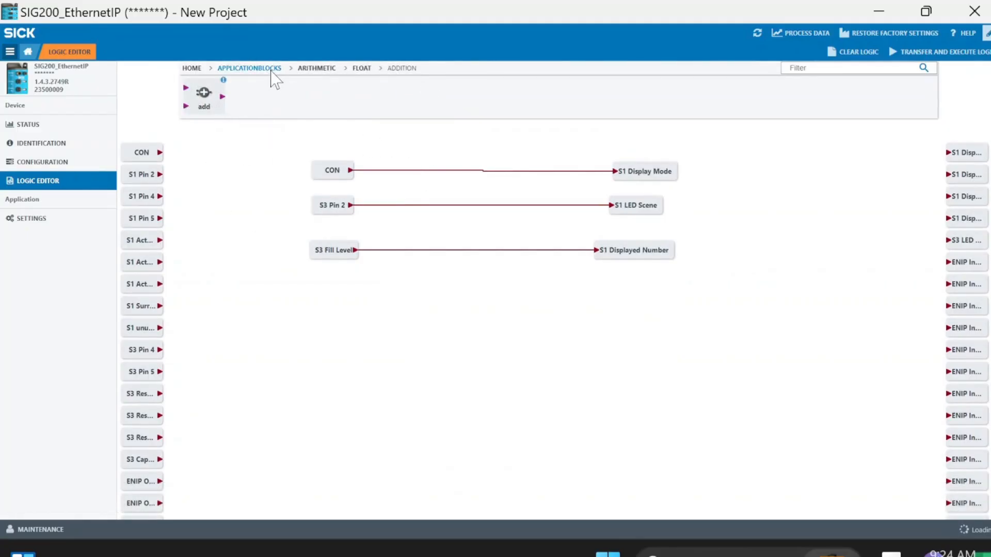
click(270, 69)
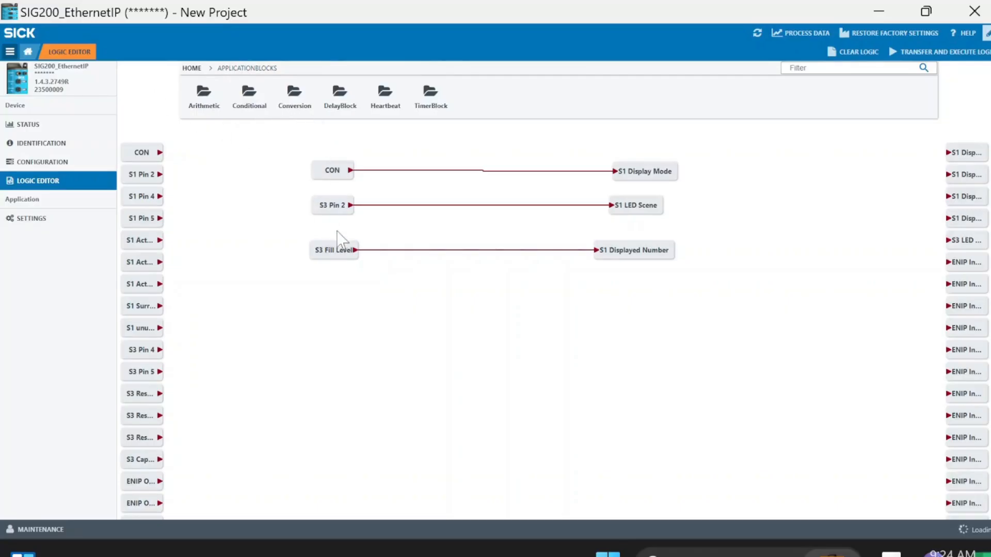
Space the S3 Pin 2–S1 LED Scene and CON–S1 Display Mode rows closer to the Fill Level row, with straight connecting lines.
drag(330, 211, 334, 226)
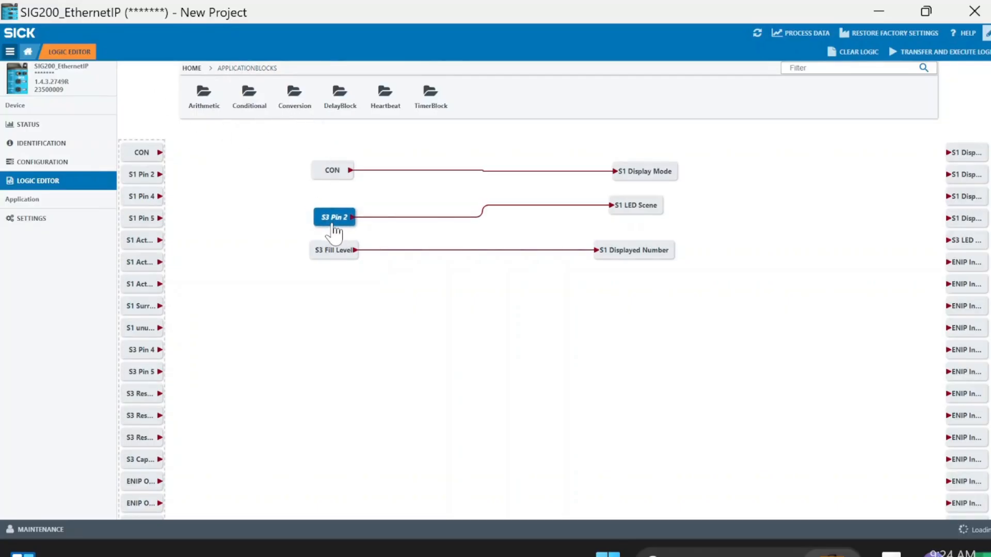
drag(624, 205, 625, 217)
drag(642, 183, 628, 200)
drag(353, 174, 350, 199)
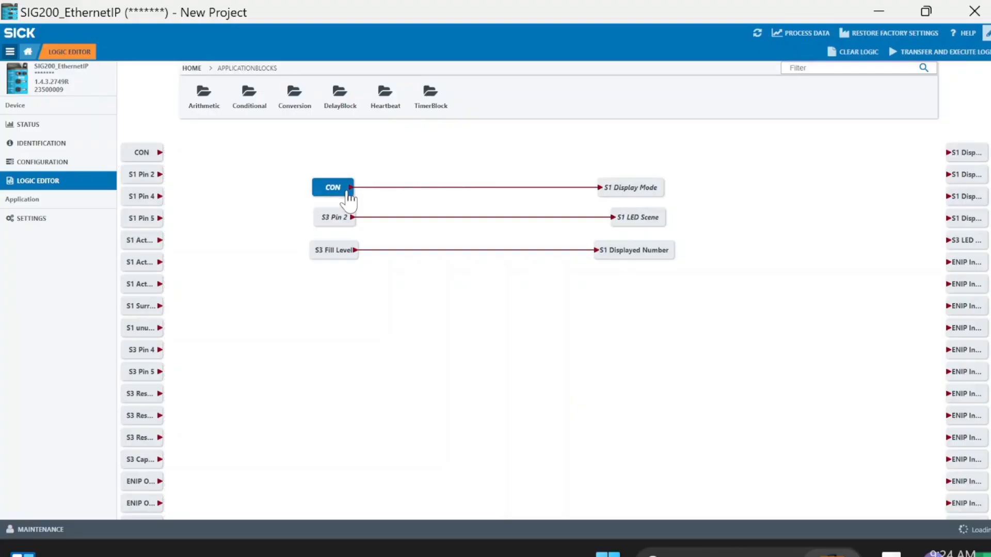
Look through the DelayBlock and integer Conditional folders of the application blocks, and return to the top level of the block library.
click(325, 94)
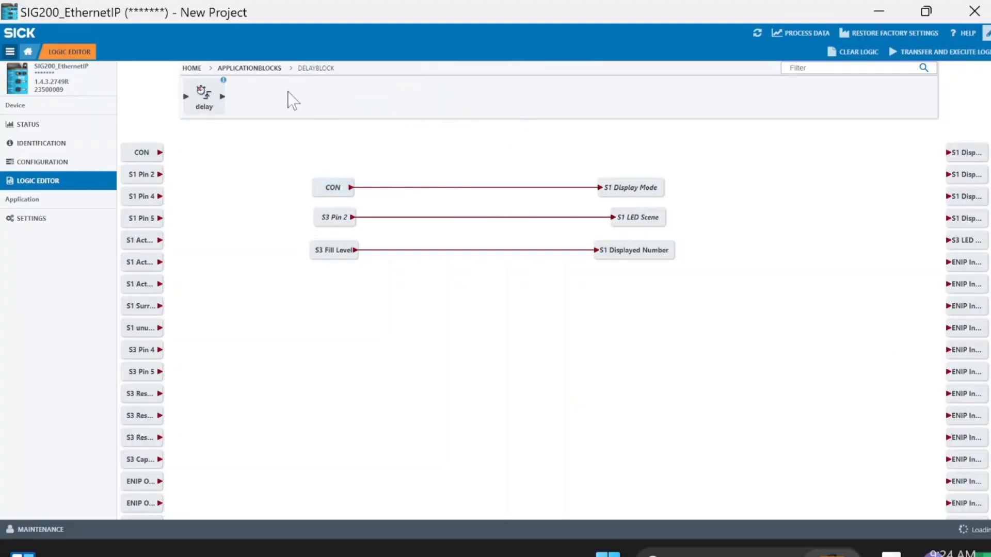
click(232, 69)
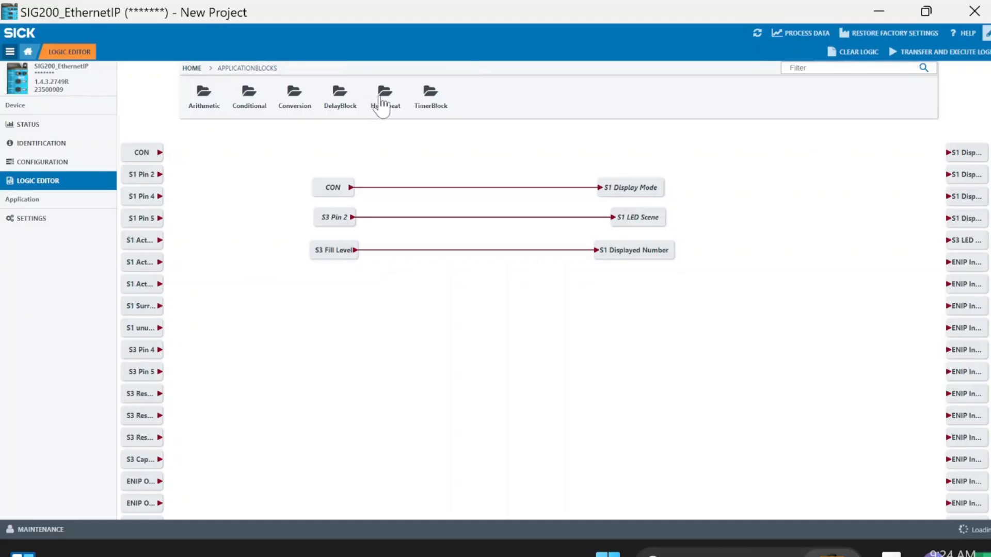
click(287, 101)
click(250, 96)
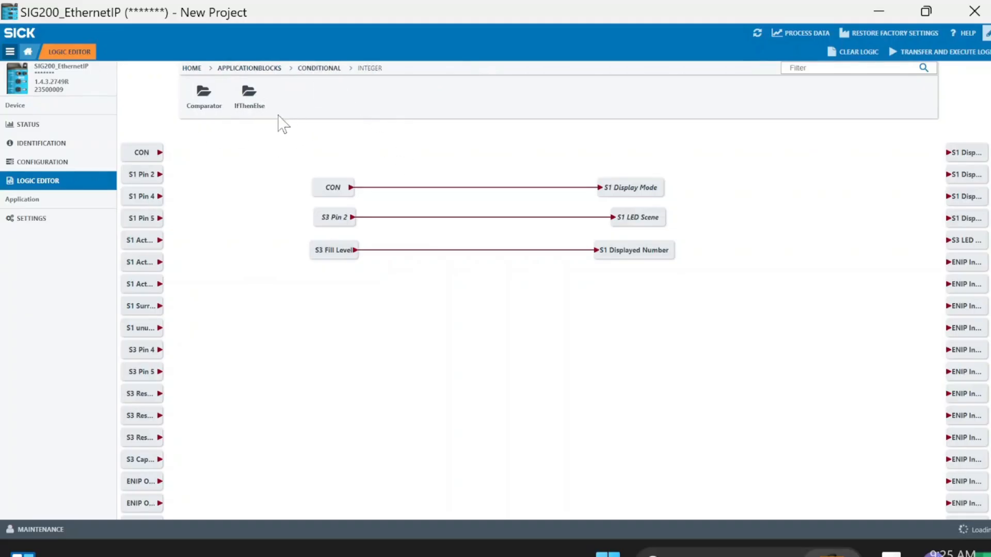
click(228, 69)
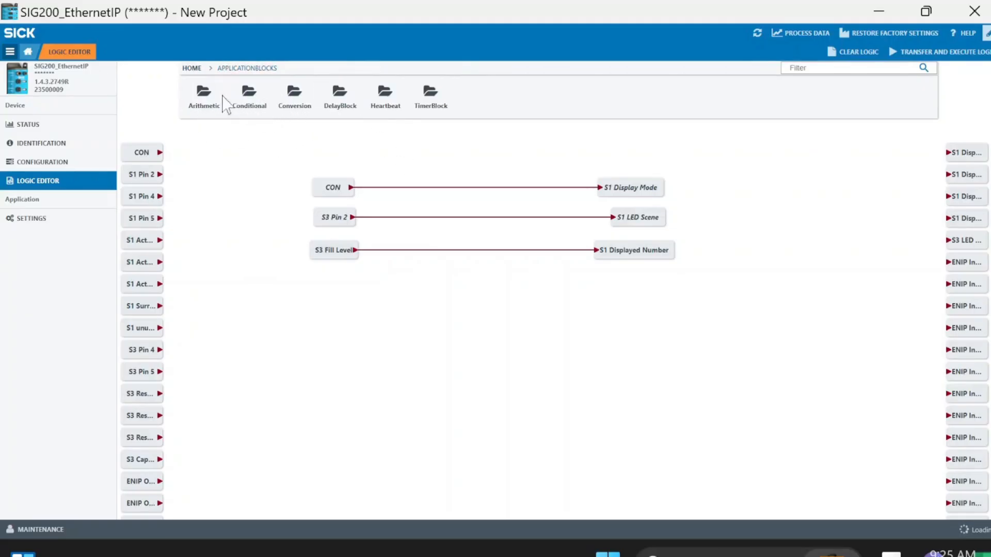
click(200, 70)
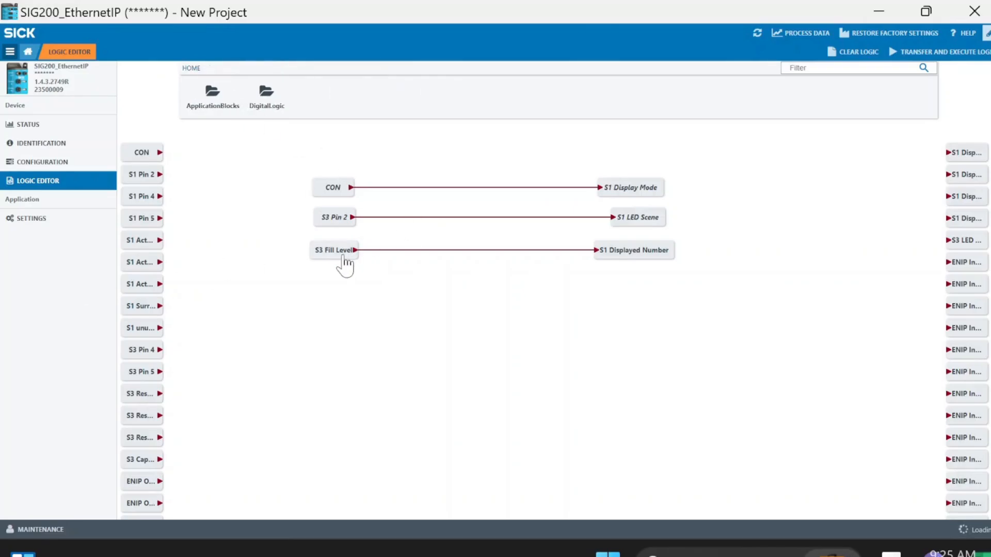